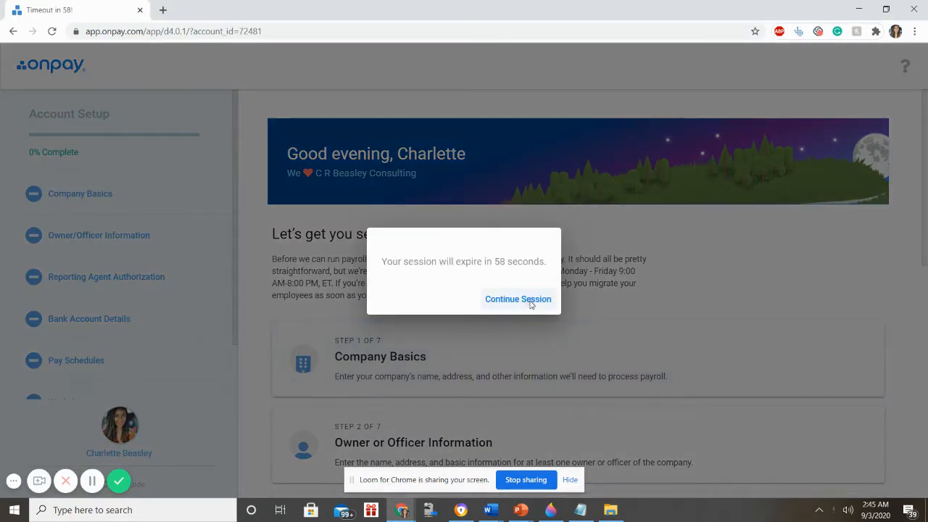
- Keep the OnPay session alive and review the seven account setup steps
{"action": "left_click", "coordinate": [531, 305]}
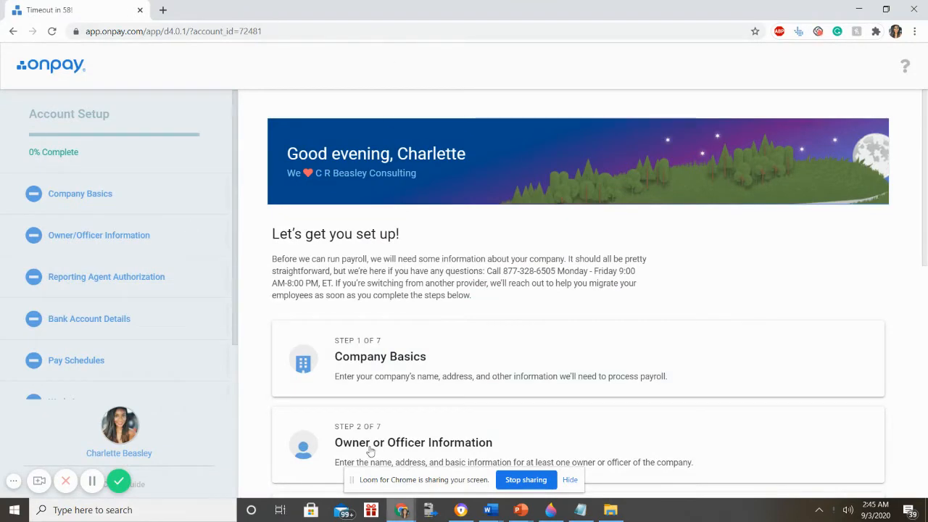
{"action": "scroll", "coordinate": [360, 264], "scroll_direction": "down", "scroll_amount": 3}
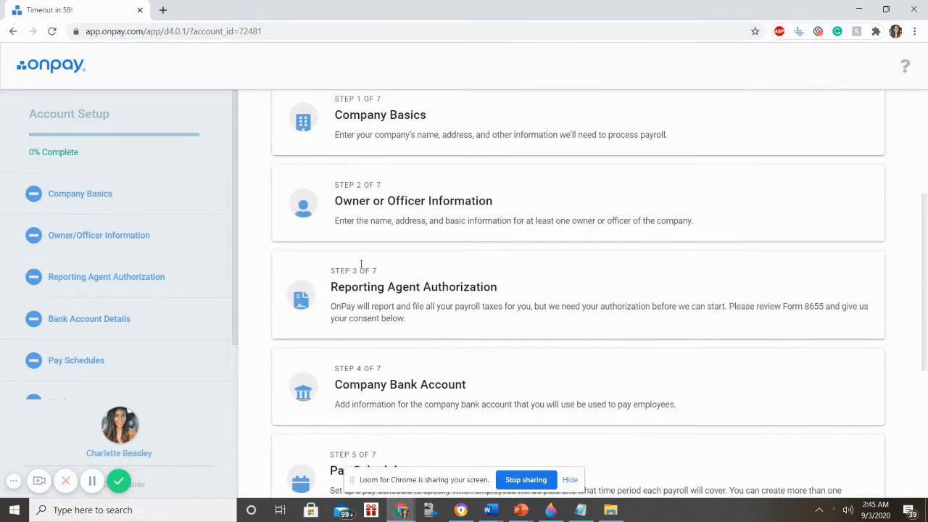
{"action": "scroll", "coordinate": [383, 171], "scroll_direction": "down", "scroll_amount": 4}
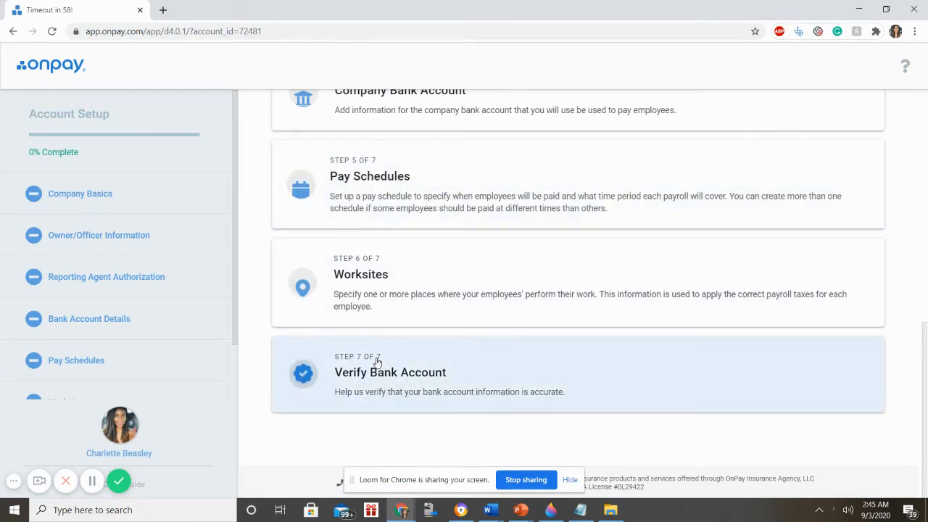
{"action": "scroll", "coordinate": [392, 369], "scroll_direction": "up", "scroll_amount": 7}
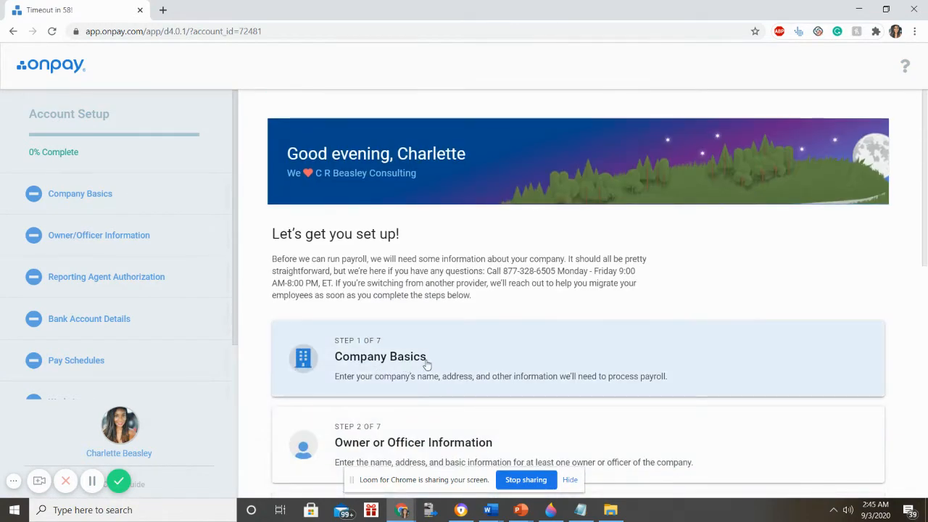
- Open the Step 1 Company Basics form and look over its company name field
{"action": "left_click", "coordinate": [424, 355]}
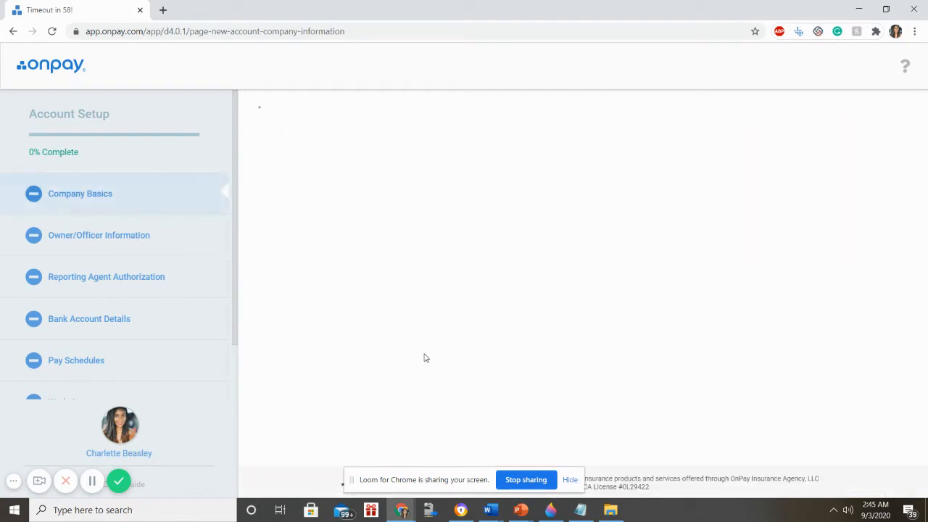
{"action": "left_click", "coordinate": [404, 302]}
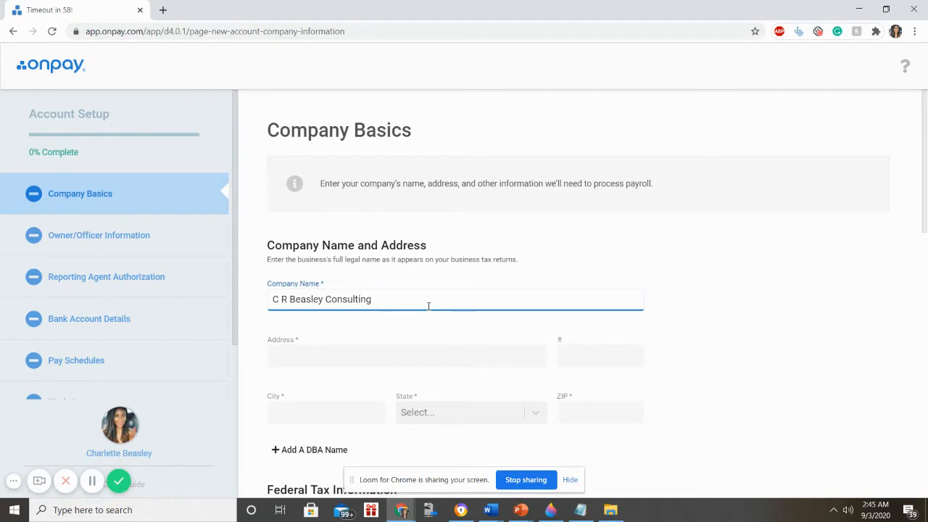
{"action": "scroll", "coordinate": [428, 306], "scroll_direction": "down", "scroll_amount": 3}
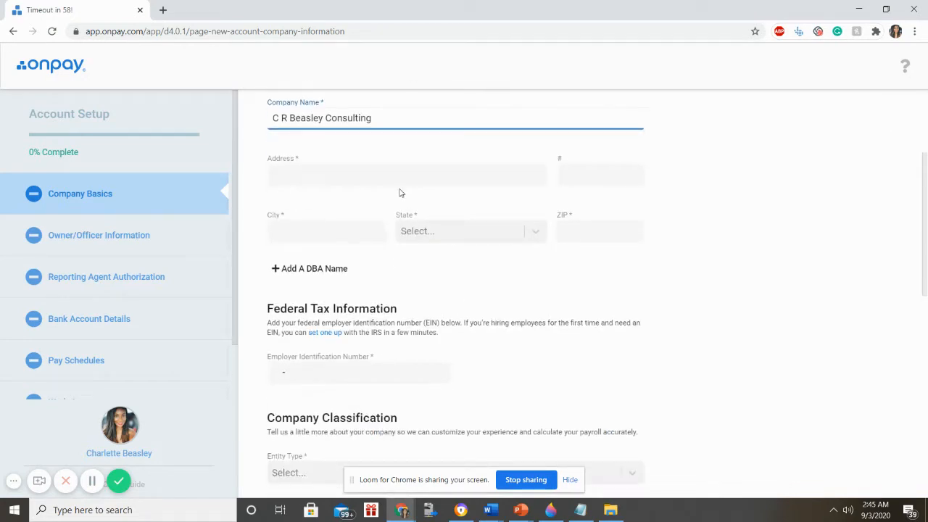
{"action": "scroll", "coordinate": [359, 202], "scroll_direction": "up", "scroll_amount": 1}
- Enter the company's street address, city, state Georgia and ZIP code
{"action": "left_click", "coordinate": [349, 227]}
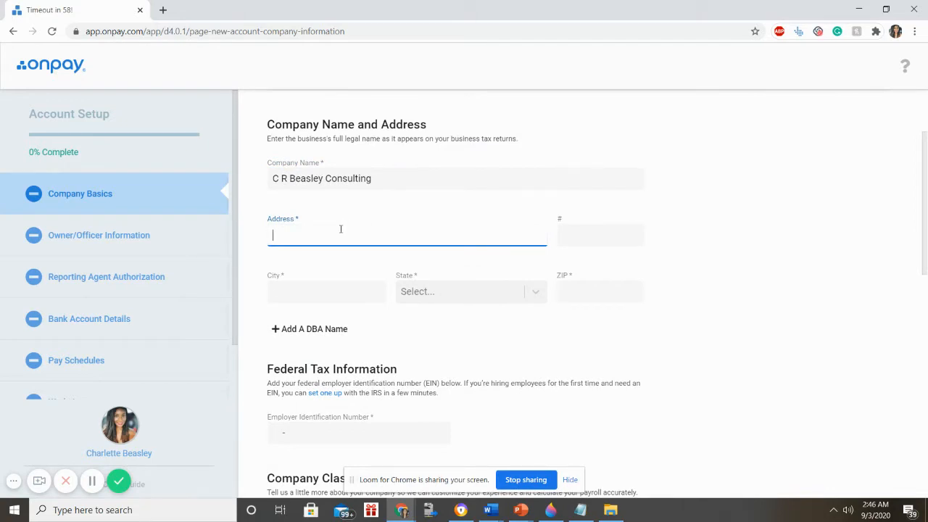
{"action": "type", "text": "111 Davis St"}
{"action": "key", "text": "Tab"}
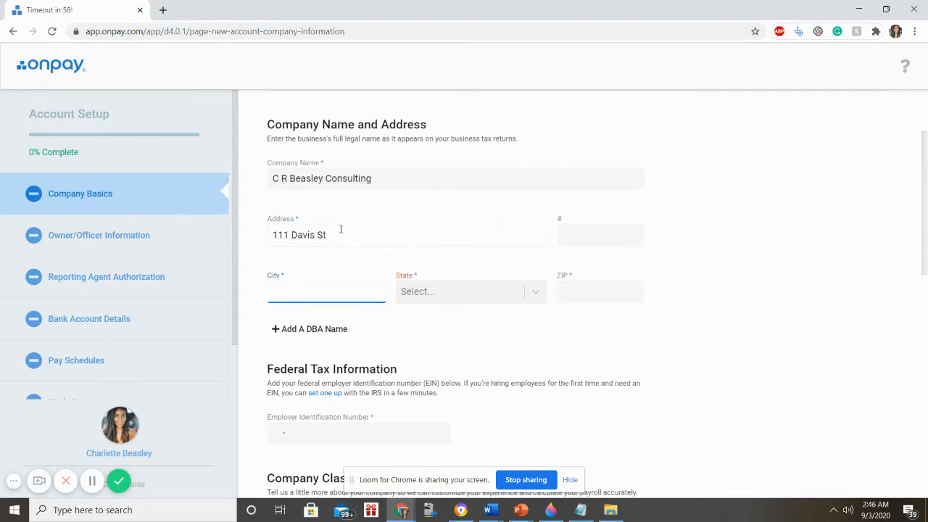
{"action": "type", "text": "Atlanta"}
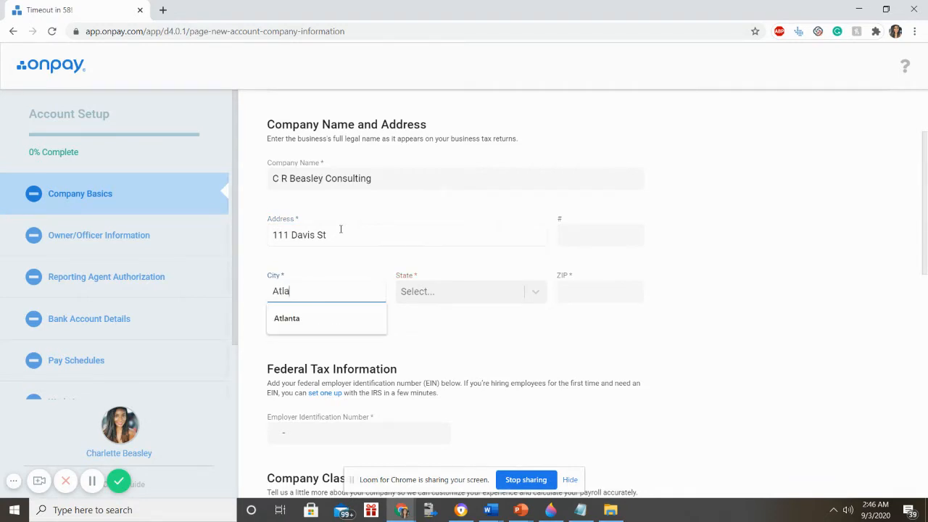
{"action": "key", "text": "Tab"}
{"action": "type", "text": "G"}
{"action": "key", "text": "Return"}
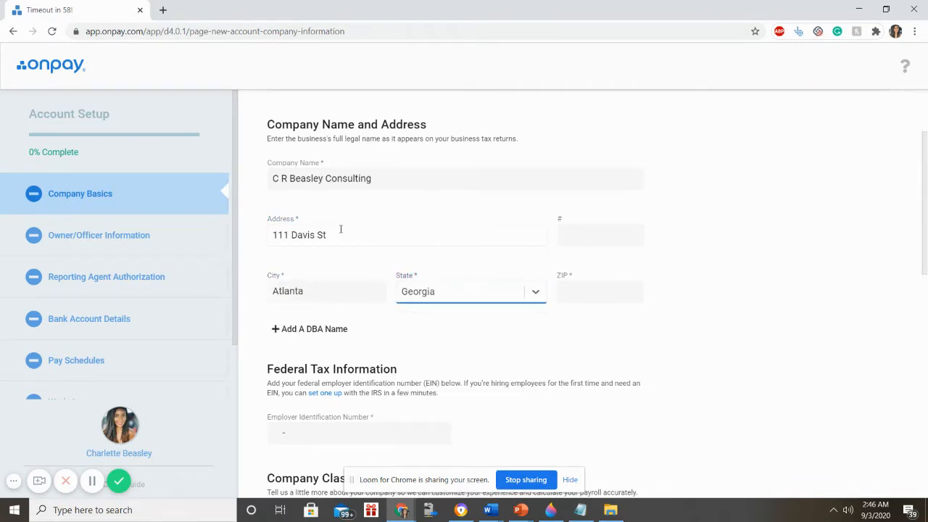
{"action": "key", "text": "Tab"}
{"action": "type", "text": "33579"}
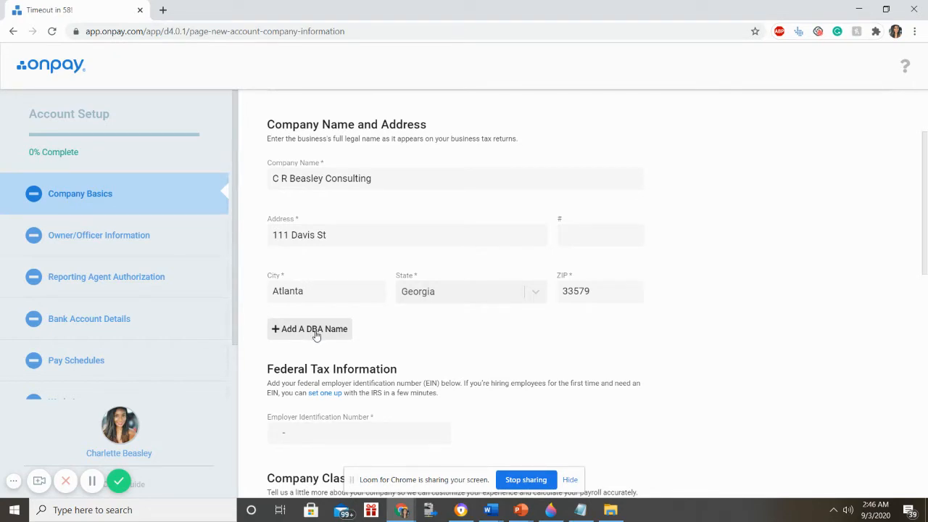
{"action": "scroll", "coordinate": [313, 332], "scroll_direction": "down", "scroll_amount": 3}
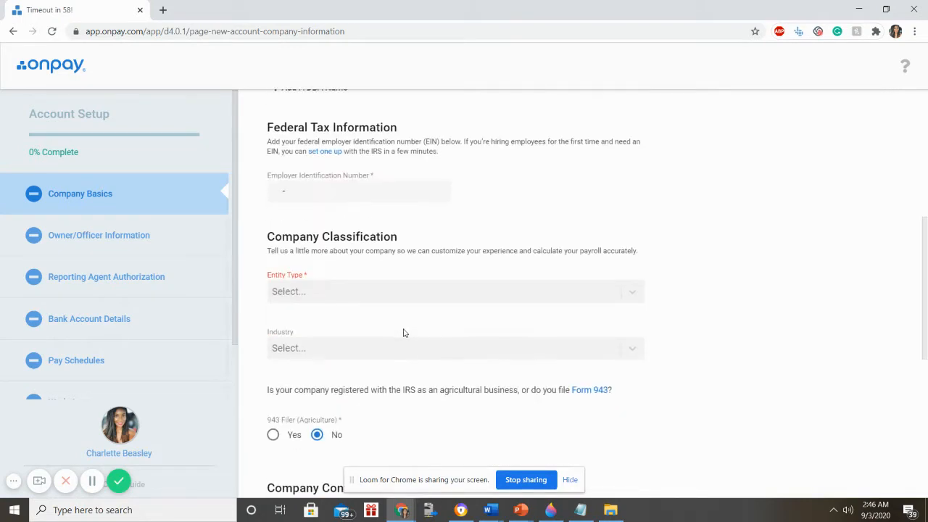
- Enter the company's nine-digit EIN under Federal Tax Information and verify it
{"action": "left_click", "coordinate": [333, 186]}
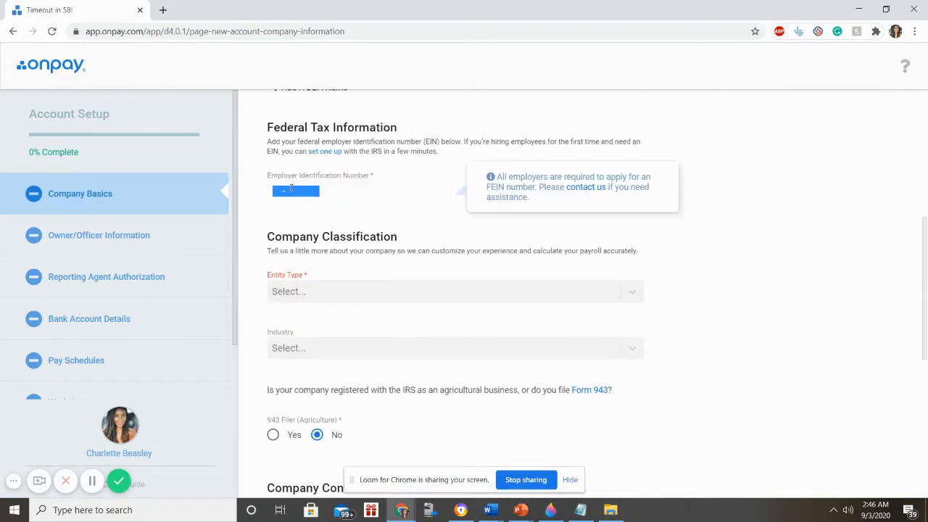
{"action": "left_click", "coordinate": [282, 188]}
{"action": "type", "text": "1111111111"}
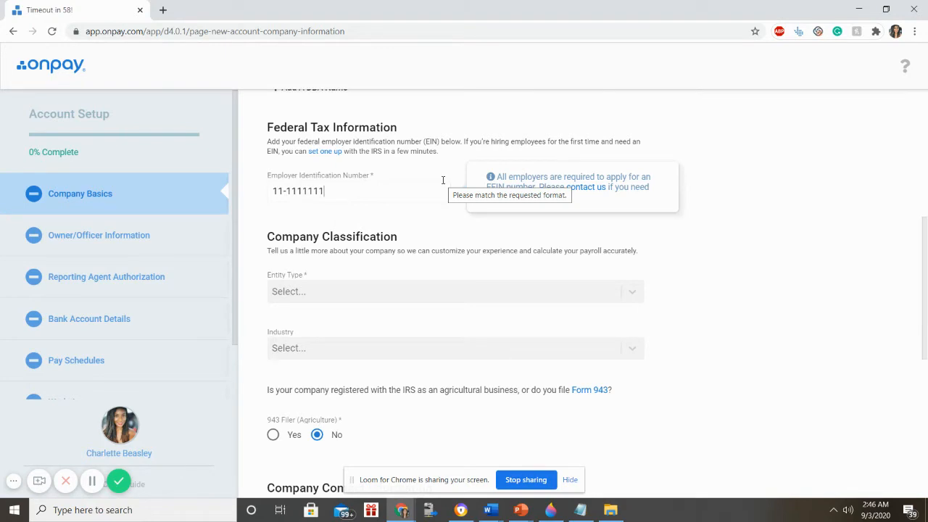
{"action": "left_click", "coordinate": [437, 176]}
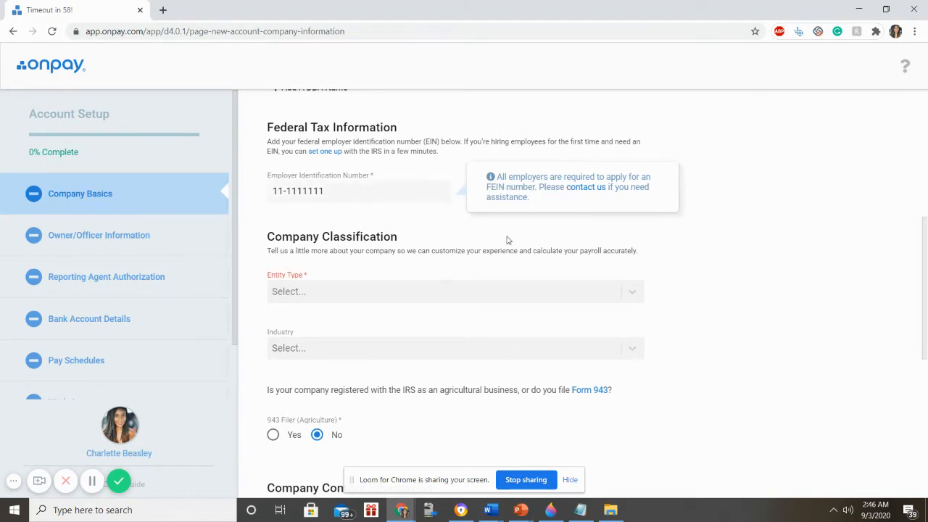
{"action": "triple_click", "coordinate": [372, 192]}
{"action": "left_click", "coordinate": [372, 192]}
{"action": "left_click", "coordinate": [392, 309]}
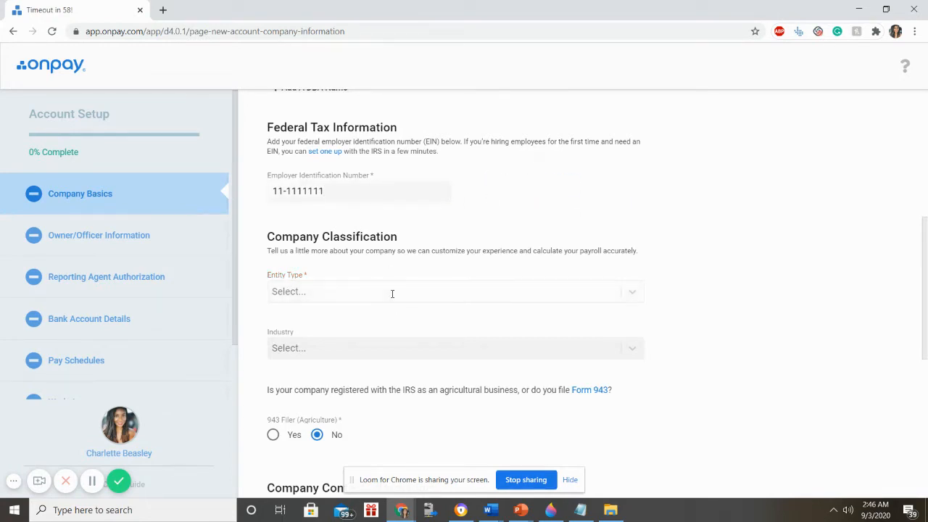
{"action": "left_click", "coordinate": [331, 290]}
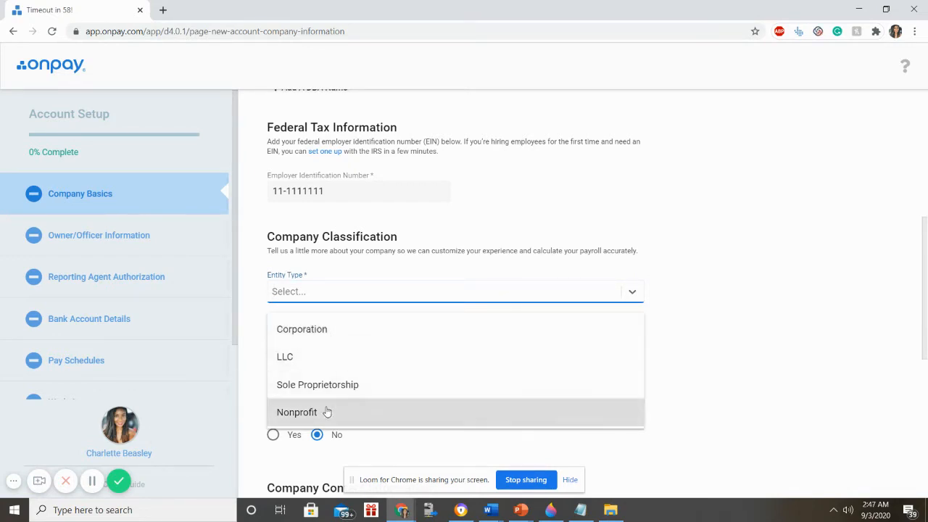
- Choose LLC as the entity type and browse the Industry list
{"action": "left_click", "coordinate": [306, 356]}
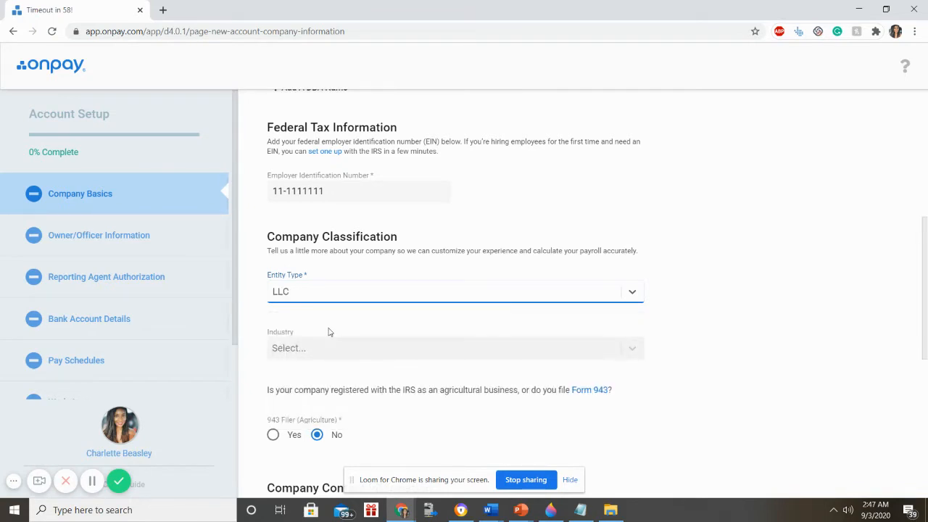
{"action": "scroll", "coordinate": [328, 332], "scroll_direction": "down", "scroll_amount": 1}
{"action": "left_click", "coordinate": [328, 288]}
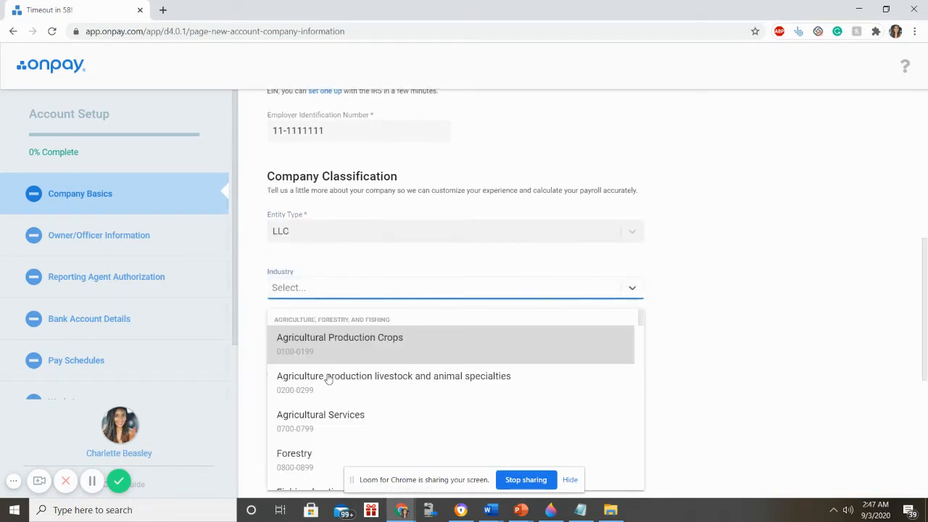
{"action": "scroll", "coordinate": [338, 423], "scroll_direction": "down", "scroll_amount": 3}
{"action": "scroll", "coordinate": [337, 420], "scroll_direction": "up", "scroll_amount": 3}
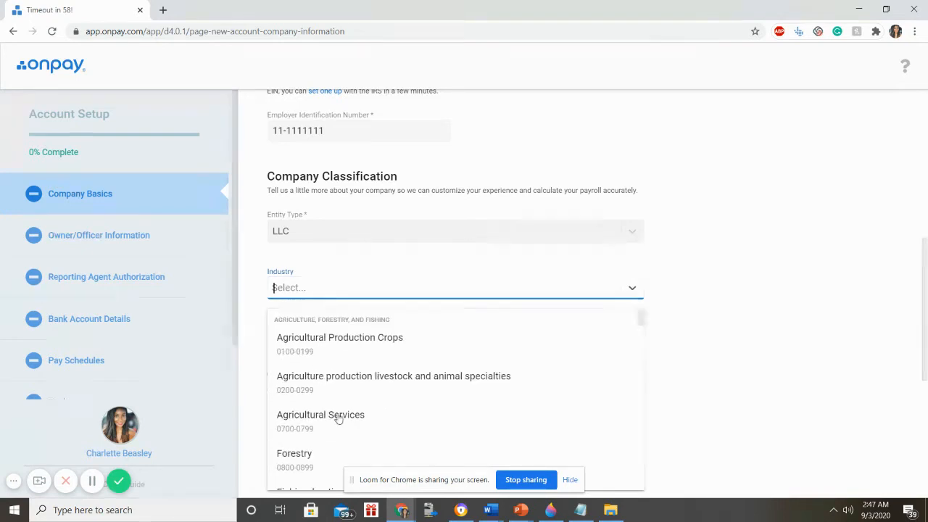
{"action": "scroll", "coordinate": [333, 362], "scroll_direction": "down", "scroll_amount": 3}
{"action": "scroll", "coordinate": [691, 338], "scroll_direction": "down", "scroll_amount": 3}
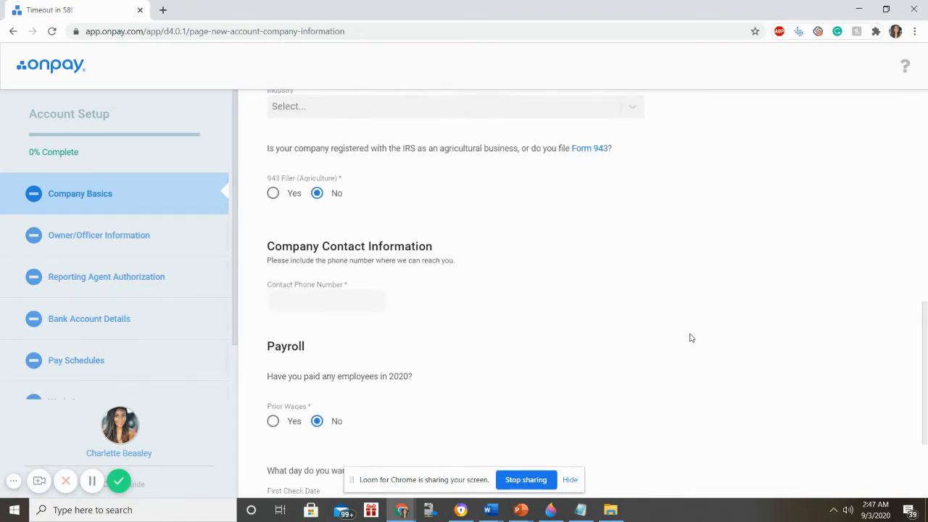
{"action": "scroll", "coordinate": [691, 337], "scroll_direction": "up", "scroll_amount": 1}
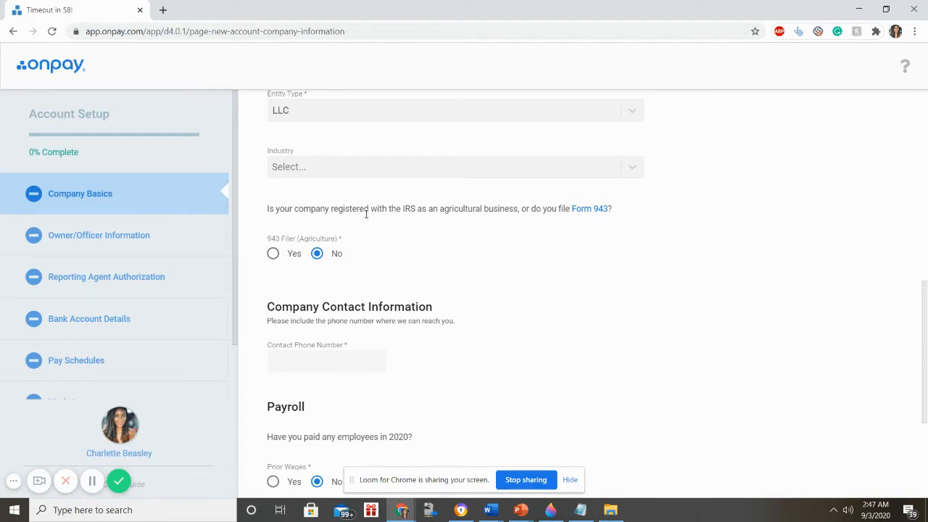
- Leave the 943 agricultural filer answer at No and move to Contact Phone Number
{"action": "left_click", "coordinate": [272, 254]}
{"action": "left_click", "coordinate": [317, 254]}
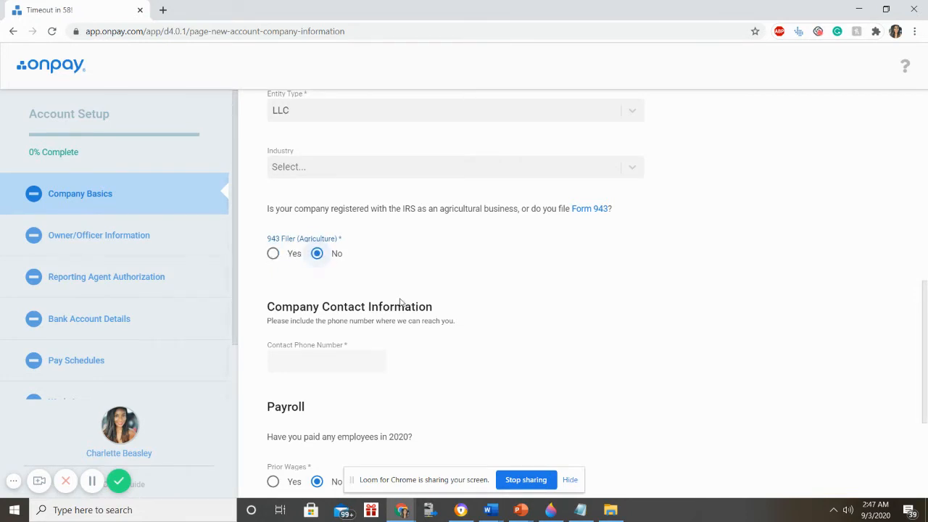
{"action": "scroll", "coordinate": [408, 300], "scroll_direction": "down", "scroll_amount": 2}
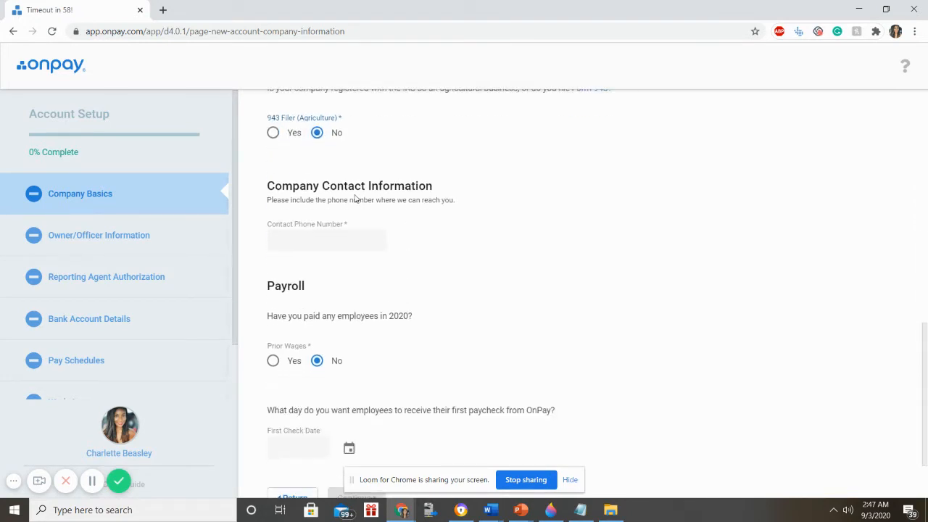
{"action": "left_click", "coordinate": [322, 245]}
{"action": "scroll", "coordinate": [347, 244], "scroll_direction": "down", "scroll_amount": 1}
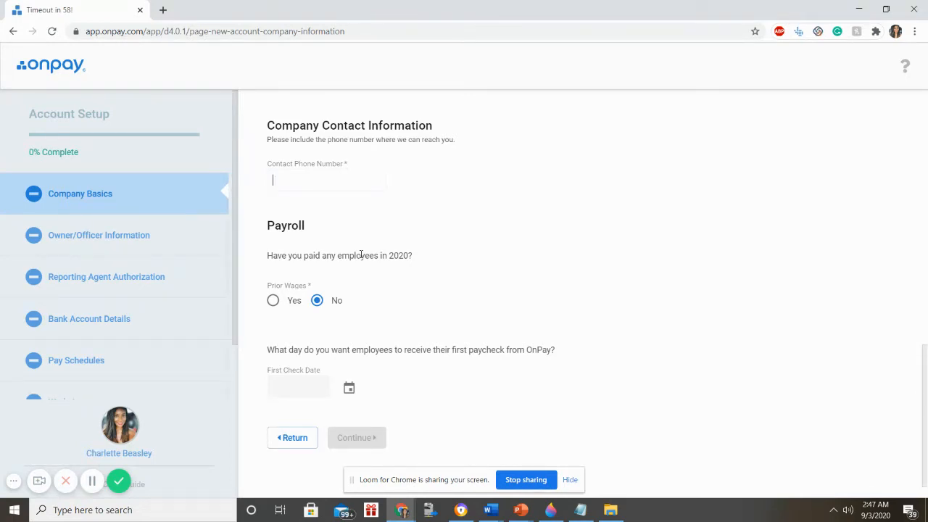
- Enter the contact phone number and answer No to employees paid wages in 2020
{"action": "type", "text": "111) 111-1111"}
{"action": "scroll", "coordinate": [472, 224], "scroll_direction": "down", "scroll_amount": 1}
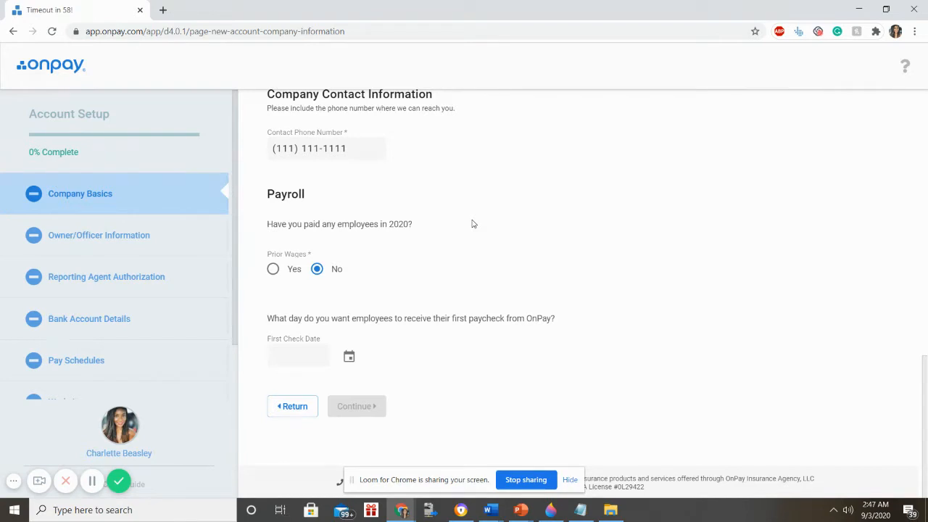
{"action": "left_click", "coordinate": [324, 269]}
{"action": "left_click", "coordinate": [272, 269]}
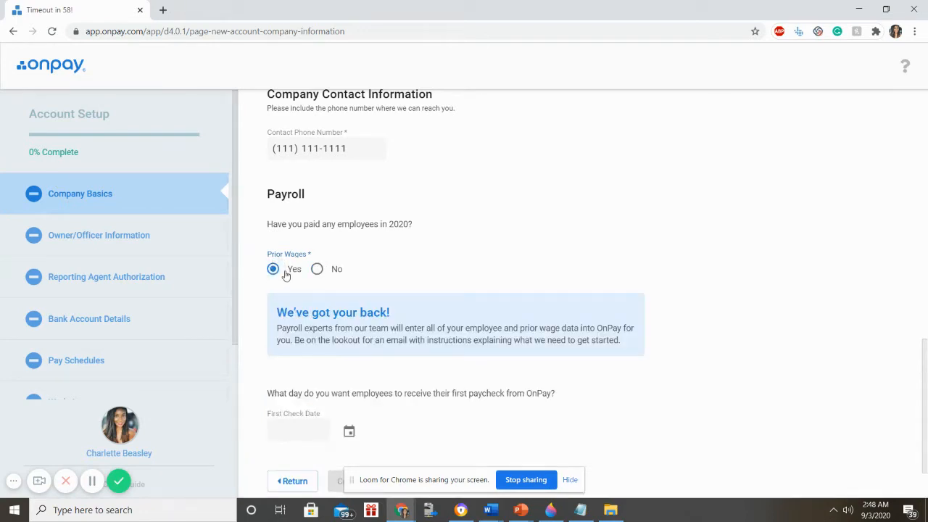
{"action": "scroll", "coordinate": [288, 278], "scroll_direction": "down", "scroll_amount": 1}
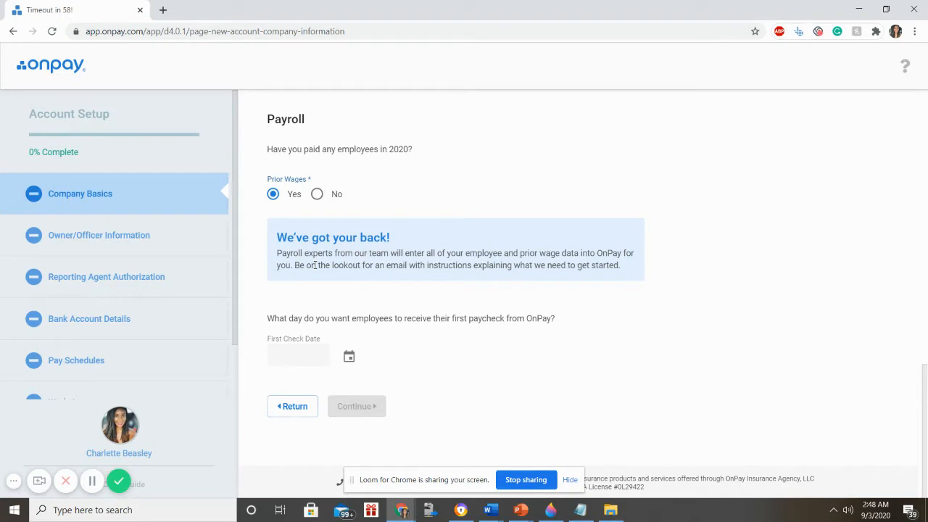
{"action": "left_click", "coordinate": [316, 193]}
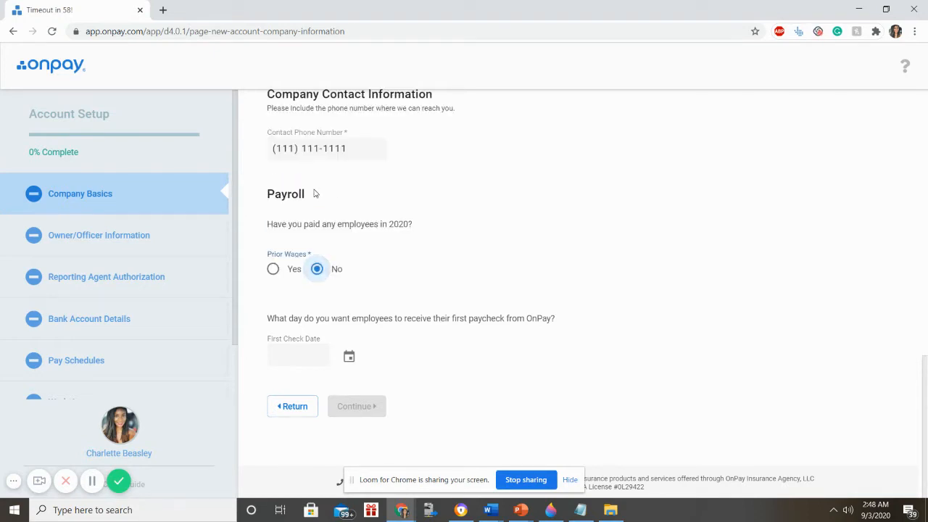
{"action": "left_click", "coordinate": [307, 353]}
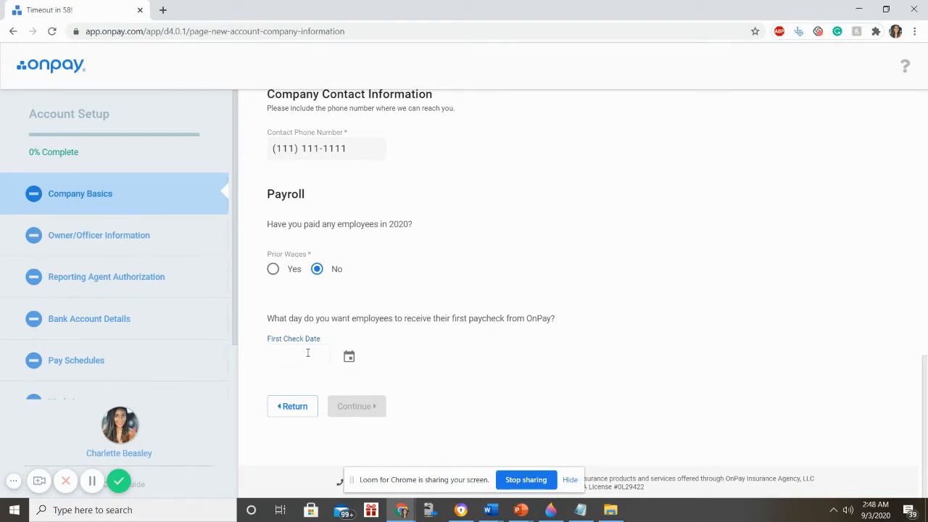
- Pick September 18, 2020 as the first check date and continue to Owner or Officer Information
{"action": "left_click", "coordinate": [346, 356]}
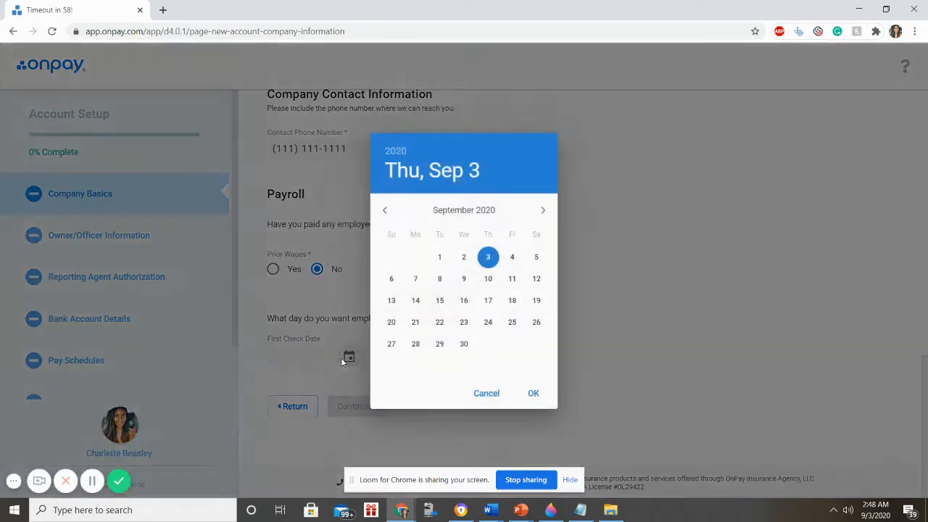
{"action": "left_click", "coordinate": [517, 304]}
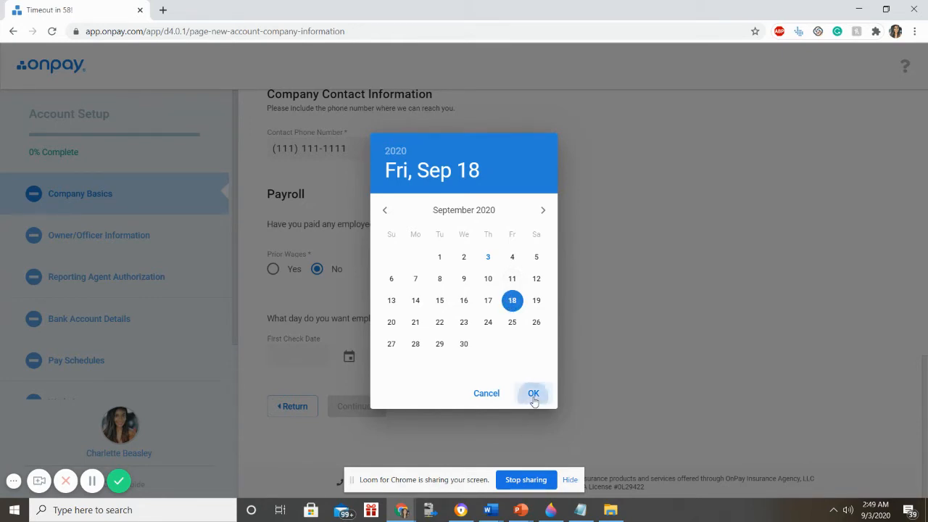
{"action": "left_click", "coordinate": [533, 393]}
{"action": "left_click", "coordinate": [365, 406]}
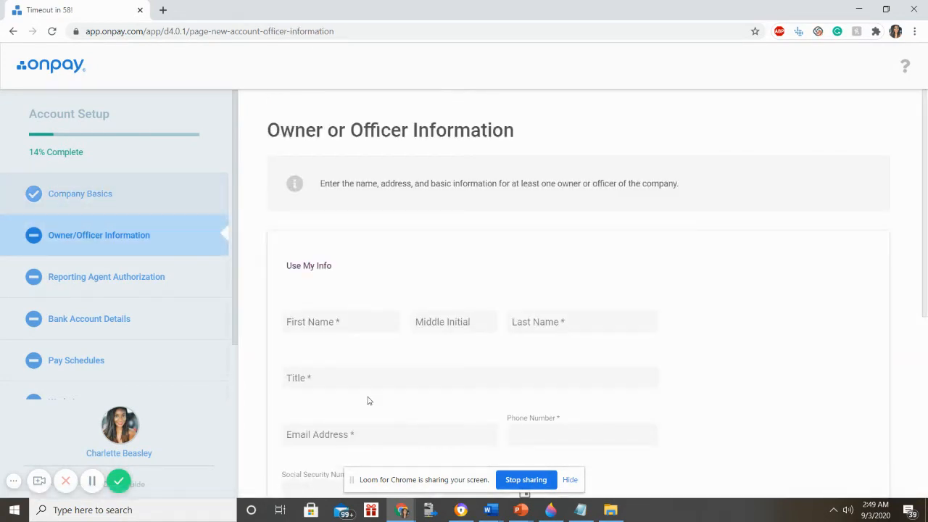
- Enter the owner's first and last name and the title Owner
{"action": "scroll", "coordinate": [369, 399], "scroll_direction": "down", "scroll_amount": 3}
{"action": "scroll", "coordinate": [344, 209], "scroll_direction": "up", "scroll_amount": 3}
{"action": "scroll", "coordinate": [345, 263], "scroll_direction": "down", "scroll_amount": 2}
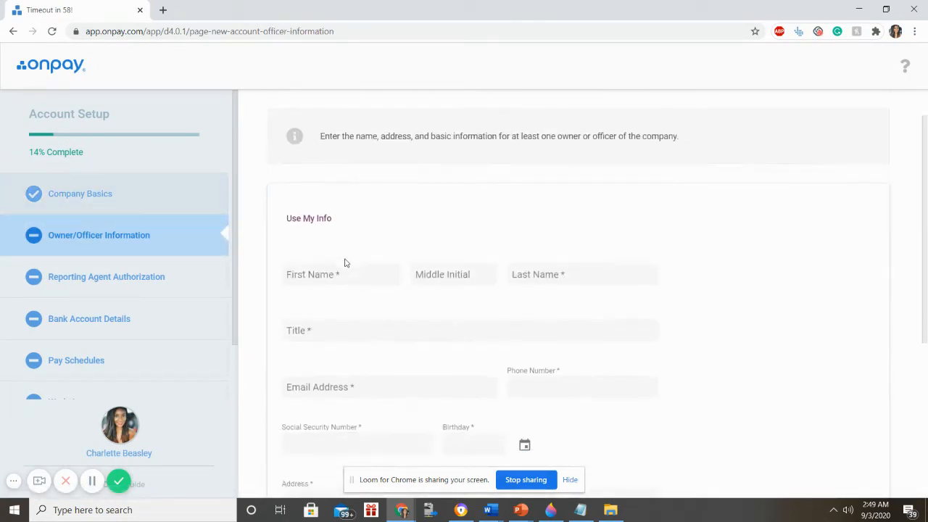
{"action": "scroll", "coordinate": [342, 246], "scroll_direction": "up", "scroll_amount": 2}
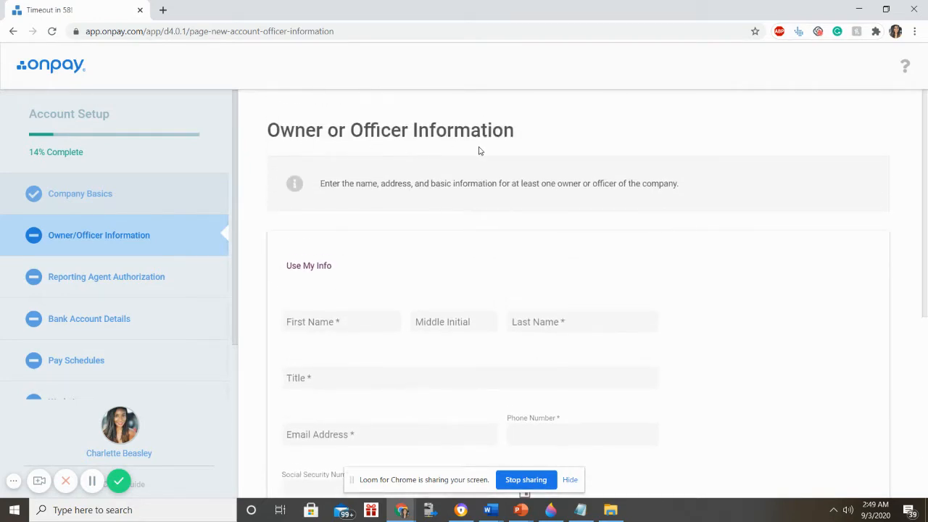
{"action": "scroll", "coordinate": [370, 239], "scroll_direction": "down", "scroll_amount": 1}
{"action": "left_click", "coordinate": [348, 259]}
{"action": "scroll", "coordinate": [430, 234], "scroll_direction": "down", "scroll_amount": 3}
{"action": "scroll", "coordinate": [430, 234], "scroll_direction": "up", "scroll_amount": 2}
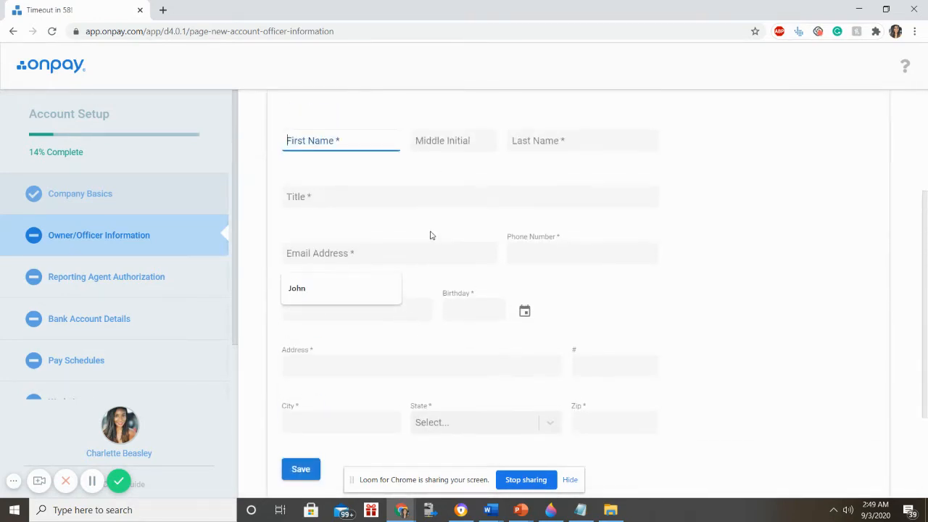
{"action": "type", "text": "John"}
{"action": "key", "text": "Tab"}
{"action": "key", "text": "Tab"}
{"action": "type", "text": "Doe"}
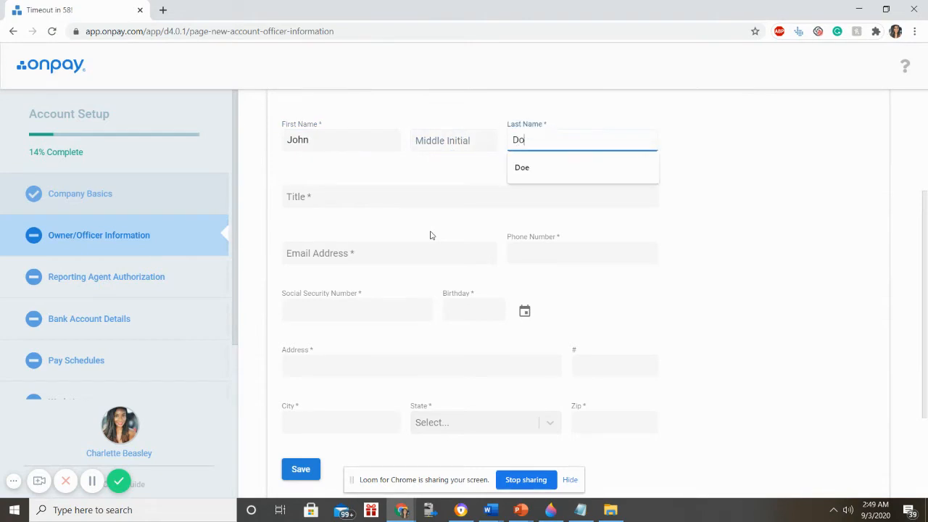
{"action": "key", "text": "Tab"}
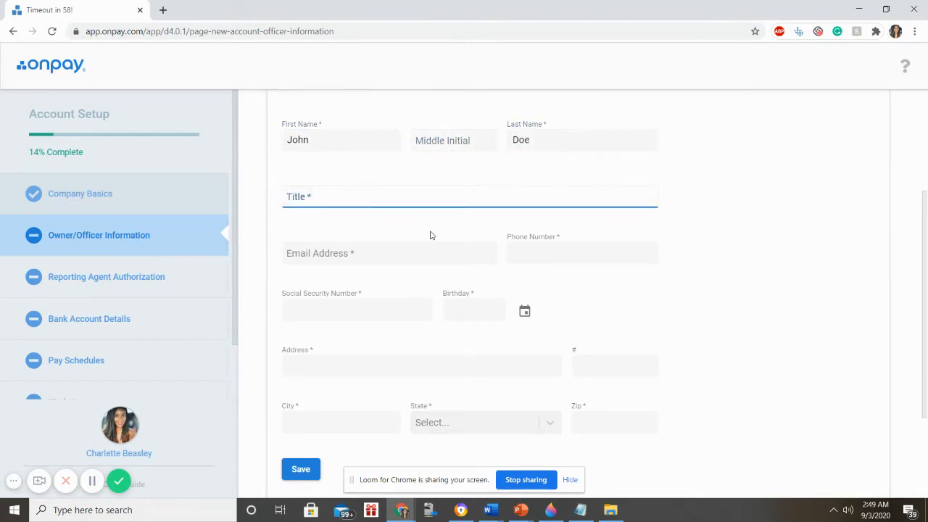
{"action": "type", "text": "OWner"}
{"action": "key", "text": "BackSpace"}
{"action": "key", "text": "BackSpace"}
{"action": "key", "text": "BackSpace"}
{"action": "key", "text": "BackSpace"}
{"action": "type", "text": "wner"}
{"action": "key", "text": "Tab"}
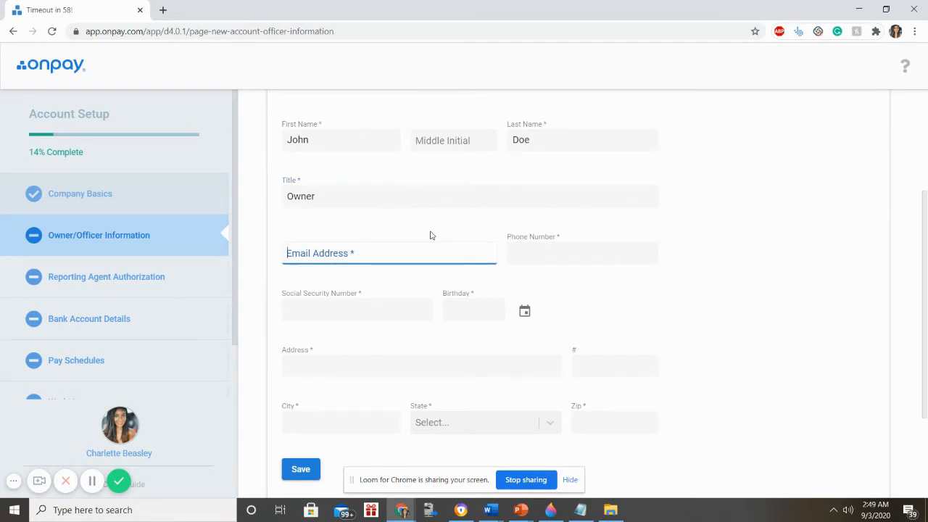
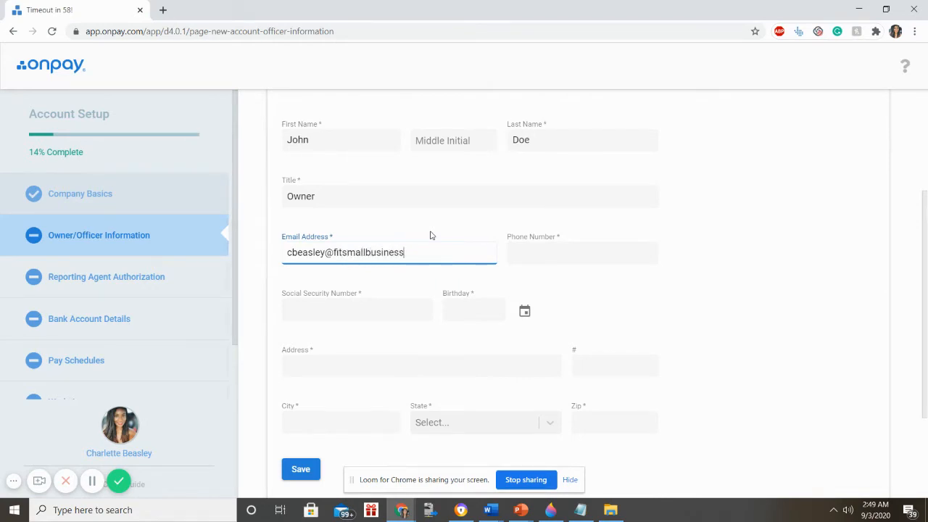
- Fill in the owner's e-mail address, phone number and Social Security number
{"action": "key", "text": "Tab"}
{"action": "type", "text": "111) 111-11"}
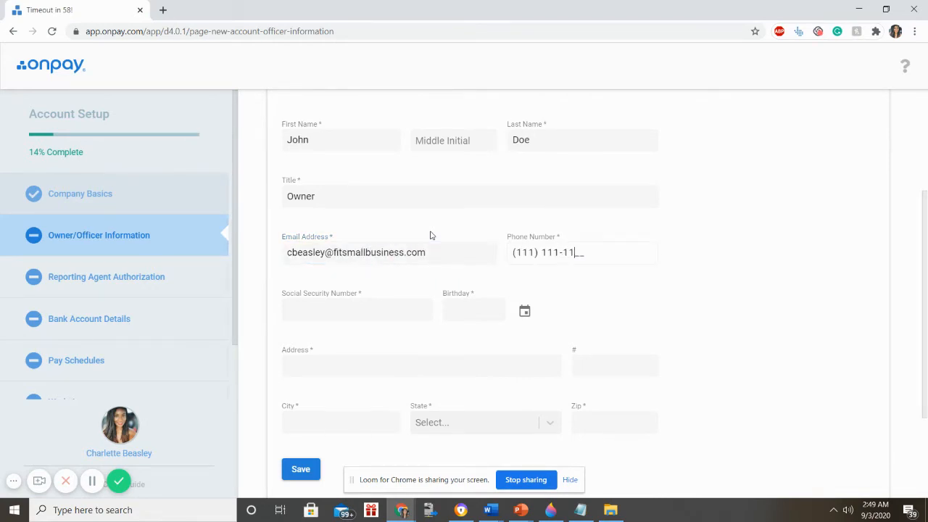
{"action": "type", "text": "1"}
{"action": "key", "text": "Tab"}
{"action": "type", "text": "111111111"}
- Open the owner's Birthday calendar and jump to the year 1971
{"action": "key", "text": "Tab"}
{"action": "left_click", "coordinate": [526, 313]}
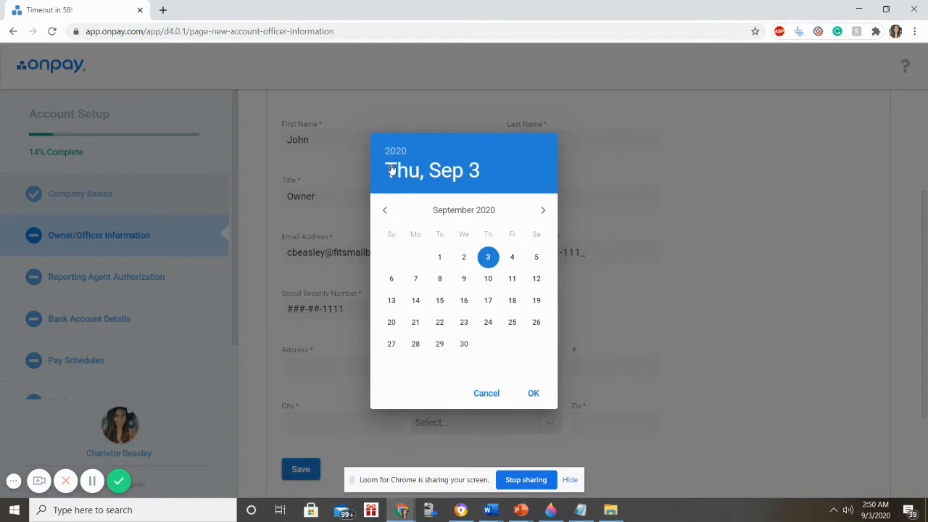
{"action": "left_click", "coordinate": [386, 211]}
{"action": "left_click", "coordinate": [387, 211]}
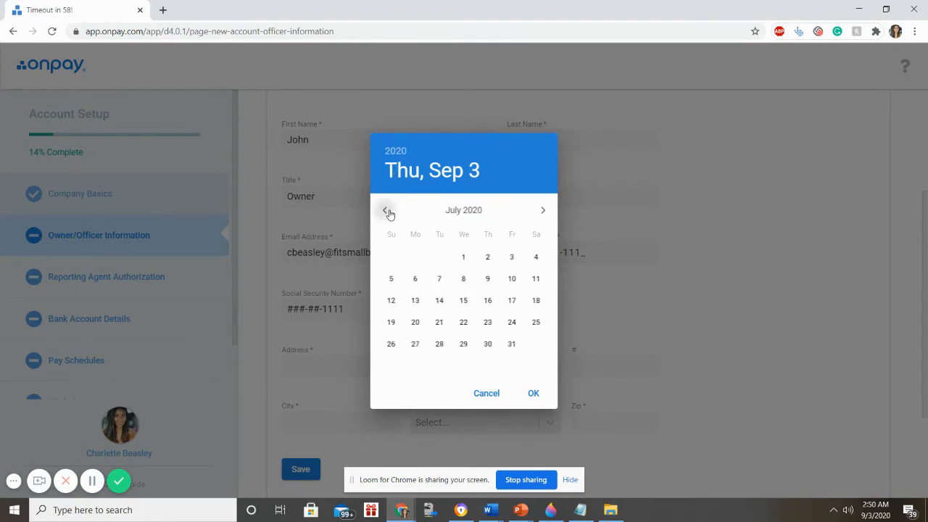
{"action": "left_click", "coordinate": [387, 211]}
{"action": "left_click", "coordinate": [397, 160]}
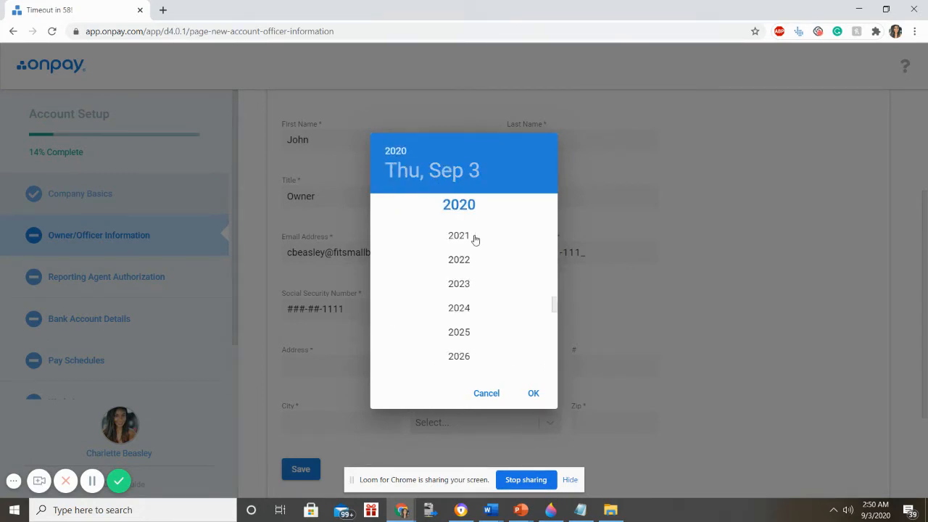
{"action": "scroll", "coordinate": [443, 264], "scroll_direction": "down", "scroll_amount": 5}
{"action": "scroll", "coordinate": [447, 266], "scroll_direction": "down", "scroll_amount": 2}
{"action": "scroll", "coordinate": [456, 250], "scroll_direction": "up", "scroll_amount": 20}
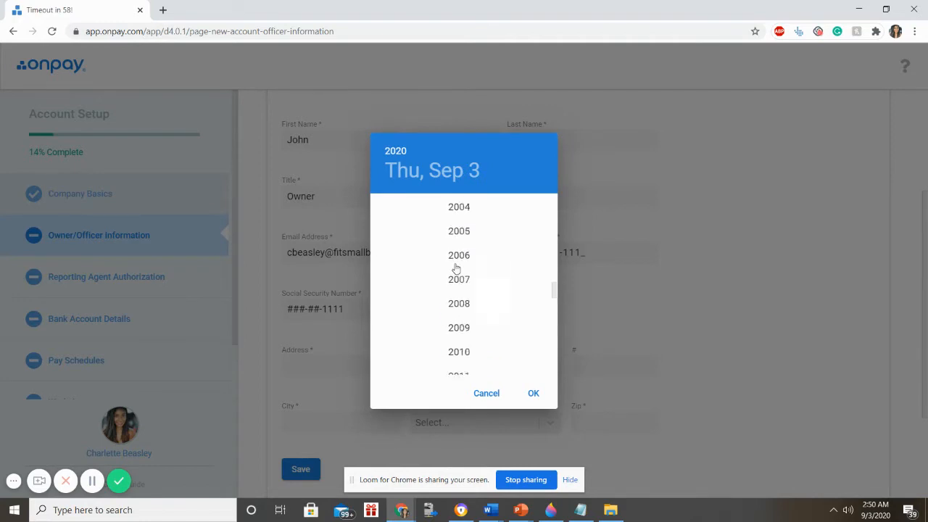
{"action": "left_click", "coordinate": [463, 229]}
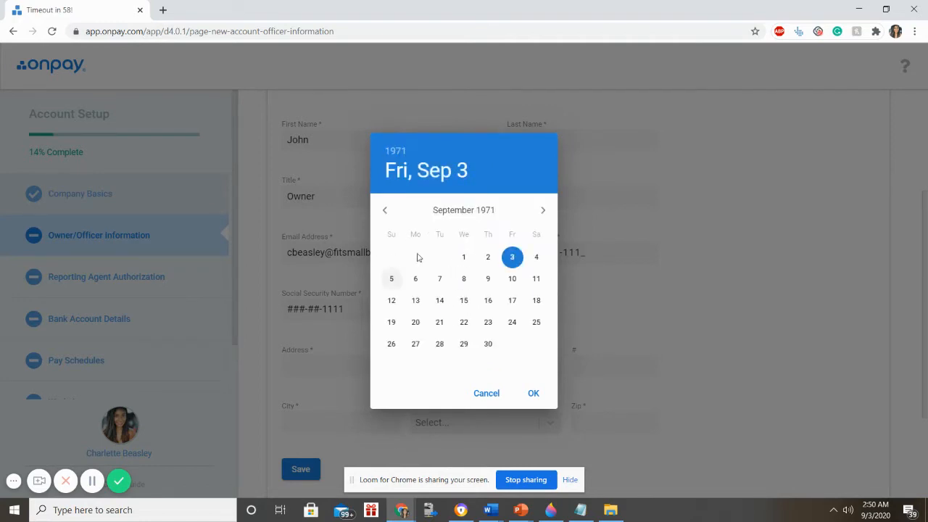
- Step back to April 1971, pick the 12th and confirm the birthday 04/12/1971
{"action": "left_click", "coordinate": [386, 210]}
{"action": "left_click", "coordinate": [385, 211]}
{"action": "left_click", "coordinate": [385, 210]}
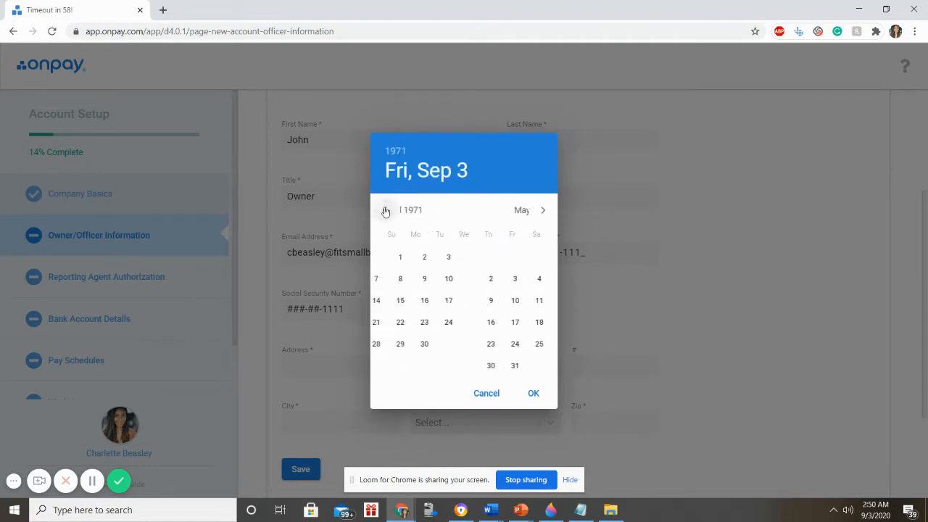
{"action": "left_click", "coordinate": [384, 210]}
{"action": "left_click", "coordinate": [384, 211]}
{"action": "left_click", "coordinate": [416, 300]}
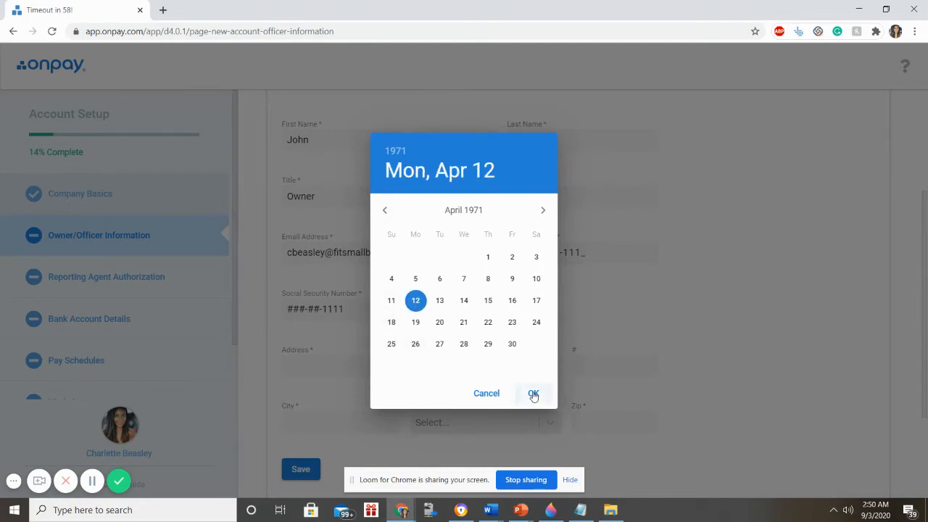
{"action": "left_click", "coordinate": [534, 393]}
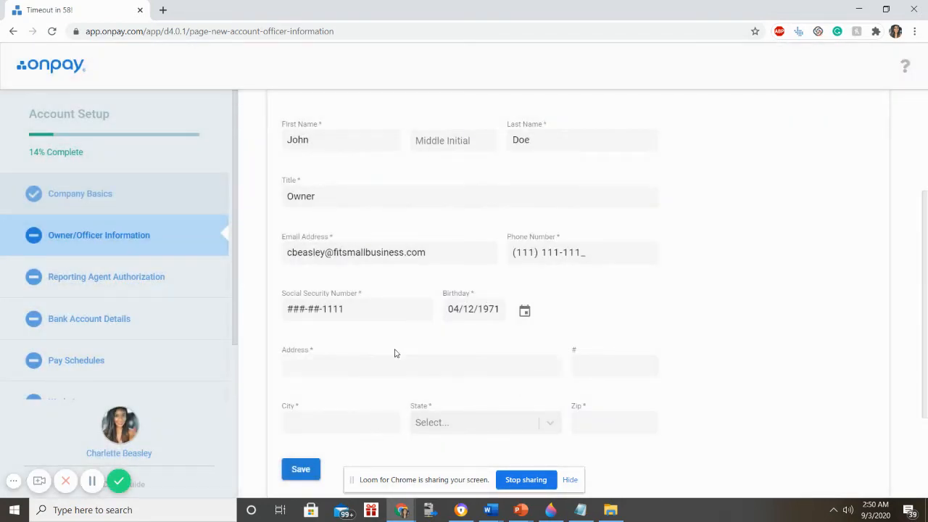
{"action": "left_click", "coordinate": [317, 359]}
- Enter the owner's P.O. Box street address, city, state Georgia and ZIP, then attempt to save
{"action": "type", "text": "P.O. Box 742"}
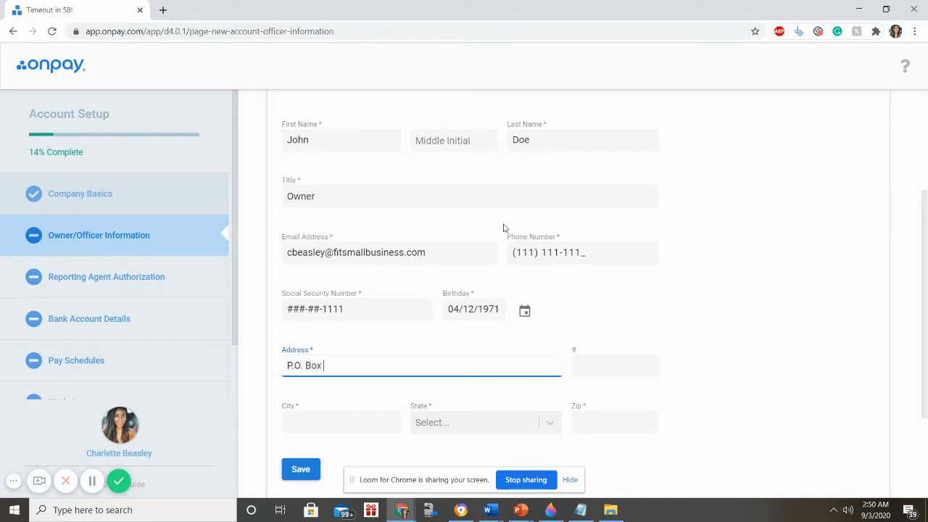
{"action": "key", "text": "Tab"}
{"action": "key", "text": "Tab"}
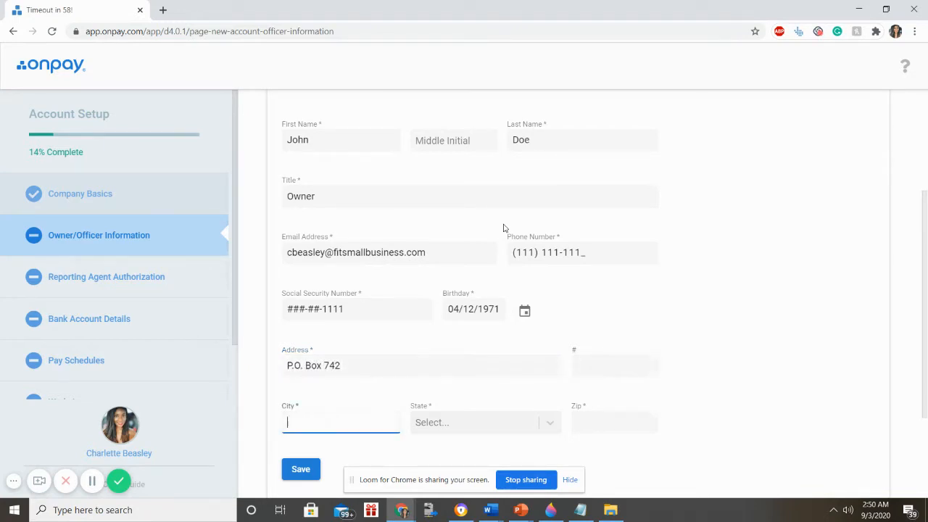
{"action": "type", "text": "Atlanta"}
{"action": "key", "text": "Tab"}
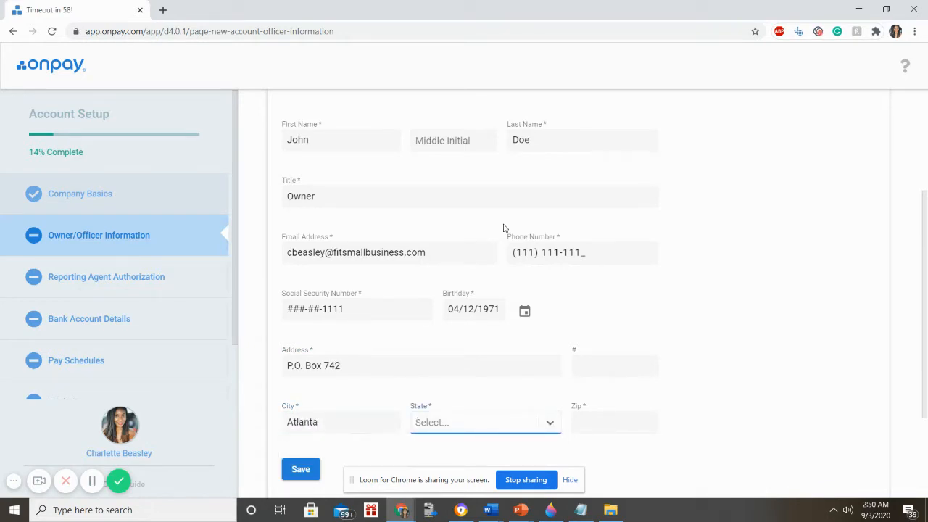
{"action": "type", "text": "Georgia"}
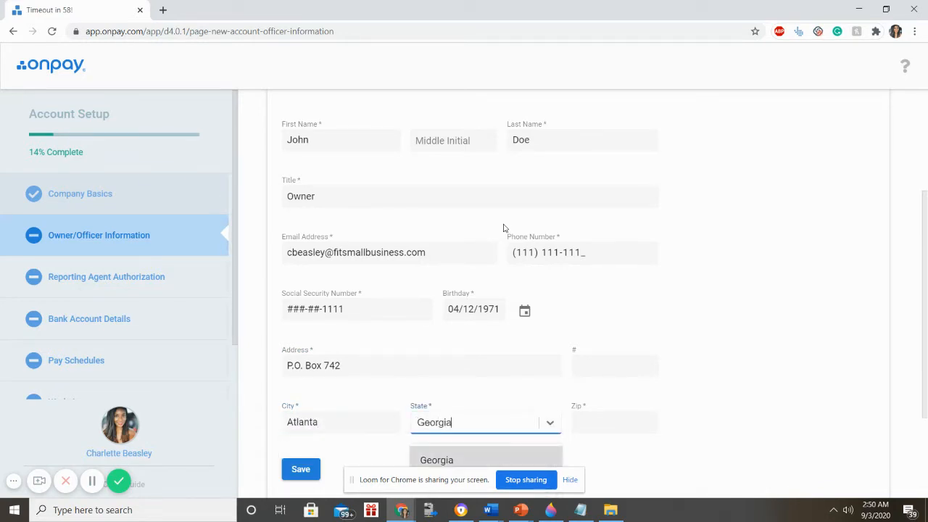
{"action": "key", "text": "Return"}
{"action": "key", "text": "Tab"}
{"action": "type", "text": "33579"}
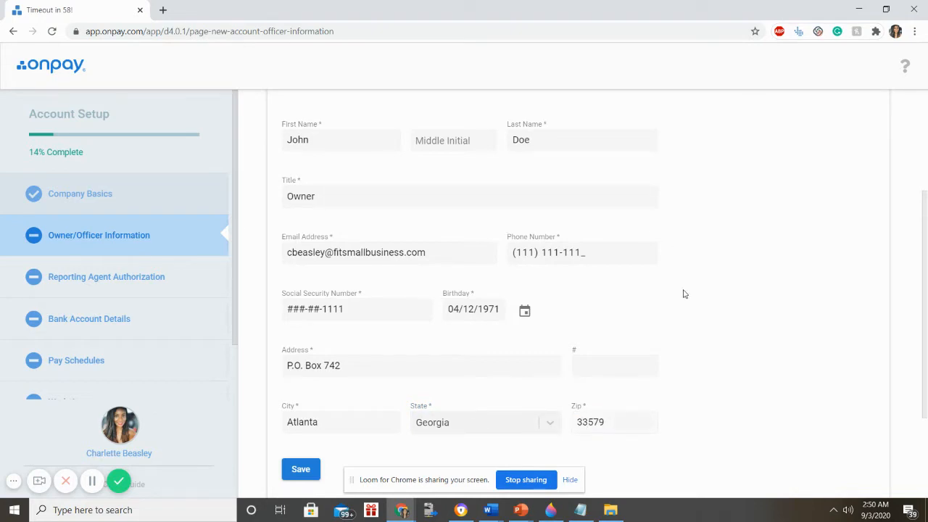
{"action": "scroll", "coordinate": [684, 292], "scroll_direction": "down", "scroll_amount": 2}
{"action": "left_click", "coordinate": [318, 327]}
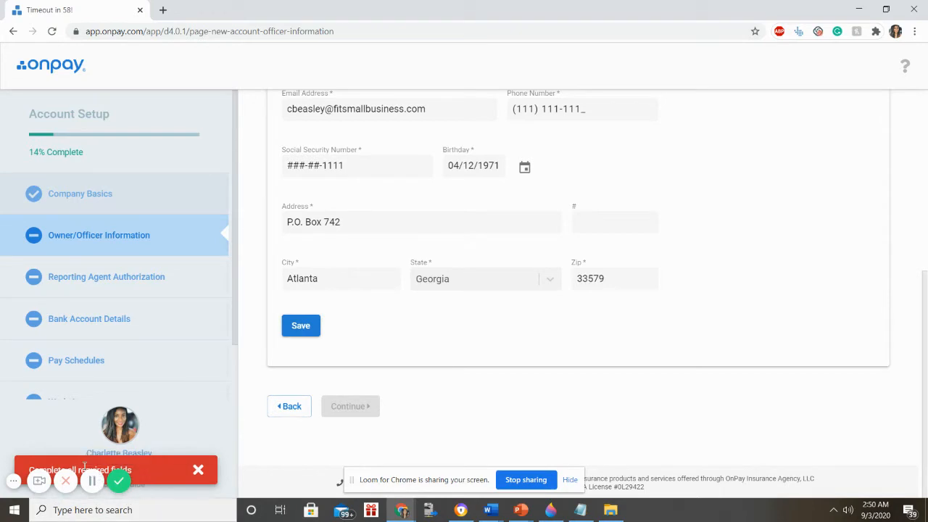
- Append a digit to the owner's phone number and try saving again
{"action": "scroll", "coordinate": [400, 382], "scroll_direction": "up", "scroll_amount": 3}
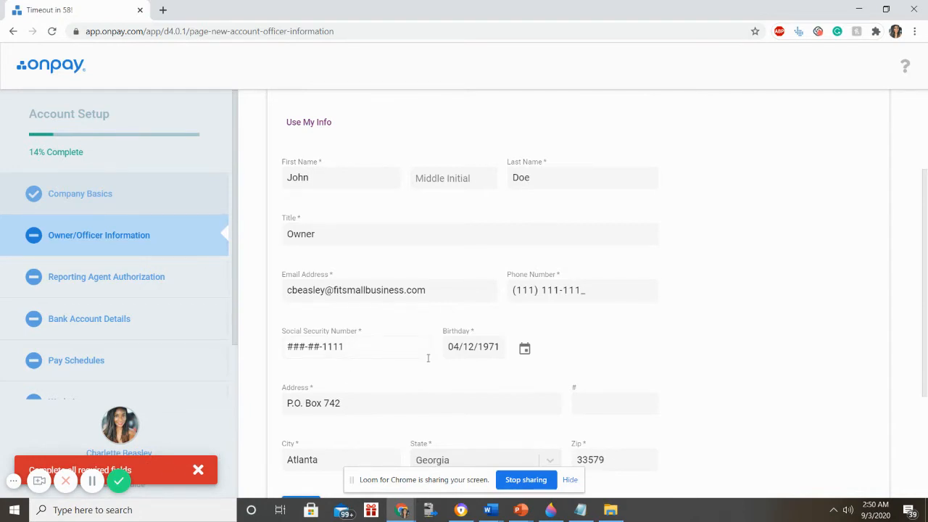
{"action": "scroll", "coordinate": [439, 394], "scroll_direction": "up", "scroll_amount": 2}
{"action": "scroll", "coordinate": [439, 395], "scroll_direction": "down", "scroll_amount": 3}
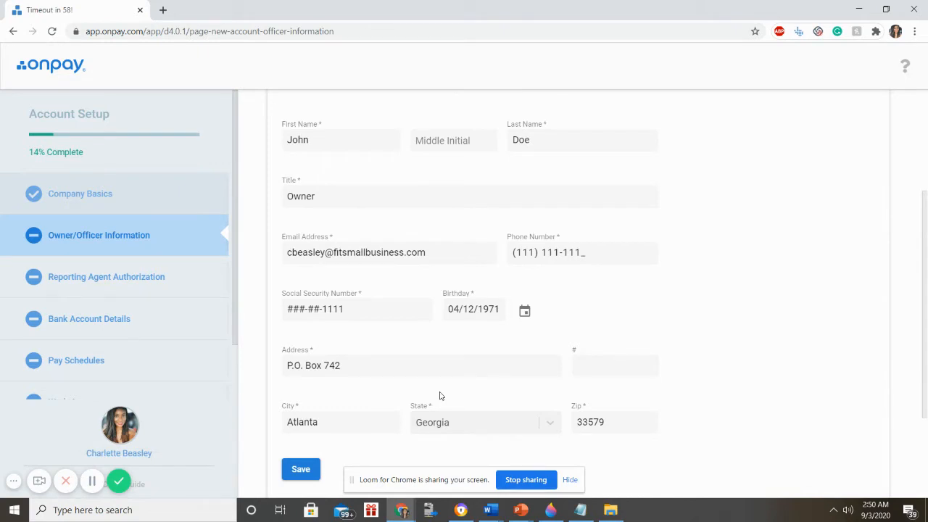
{"action": "scroll", "coordinate": [429, 406], "scroll_direction": "up", "scroll_amount": 3}
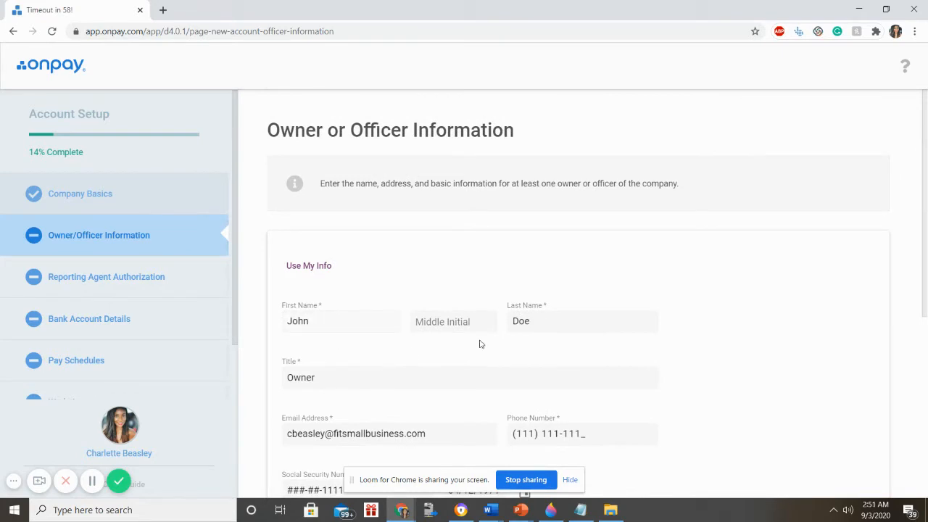
{"action": "scroll", "coordinate": [345, 335], "scroll_direction": "down", "scroll_amount": 2}
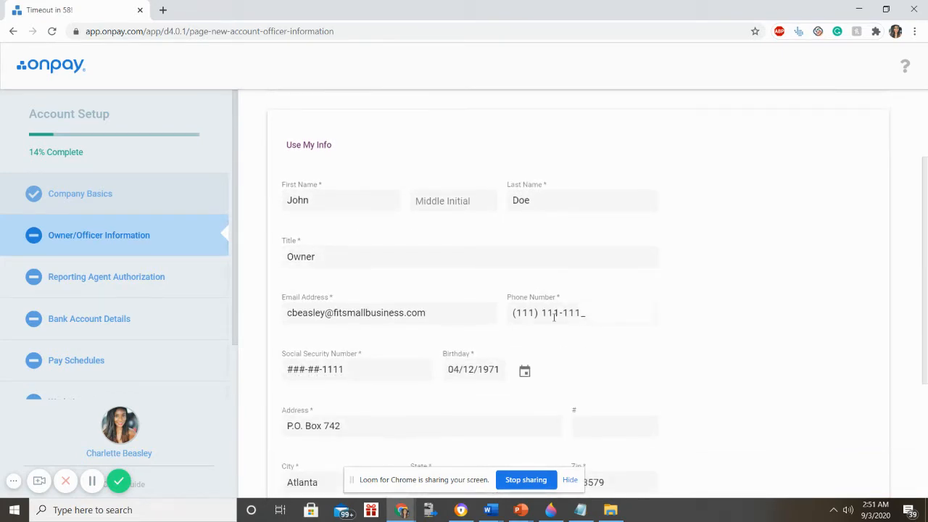
{"action": "scroll", "coordinate": [346, 355], "scroll_direction": "down", "scroll_amount": 2}
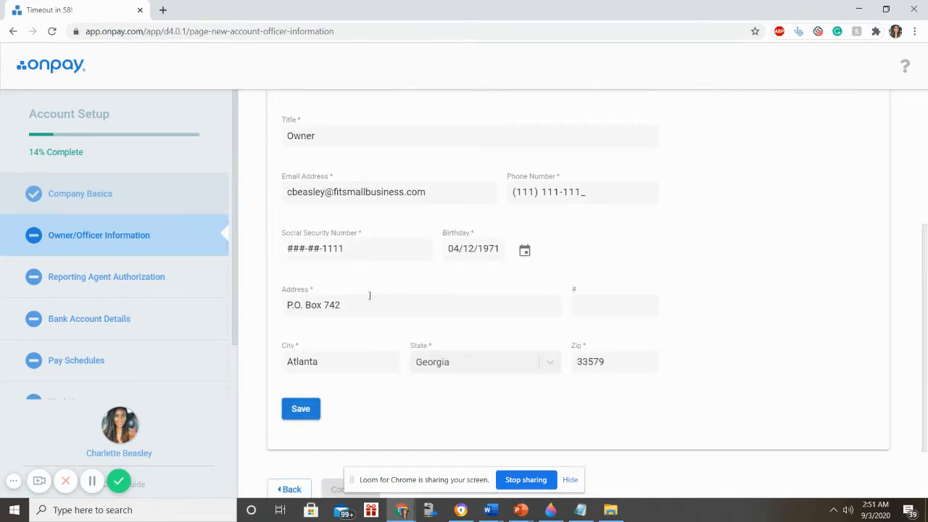
{"action": "scroll", "coordinate": [537, 362], "scroll_direction": "down", "scroll_amount": 2}
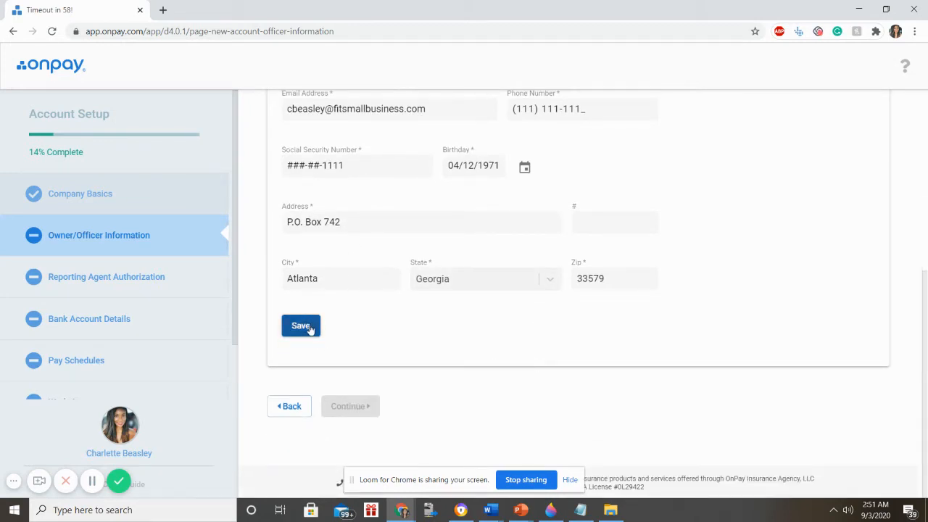
{"action": "scroll", "coordinate": [310, 326], "scroll_direction": "up", "scroll_amount": 1}
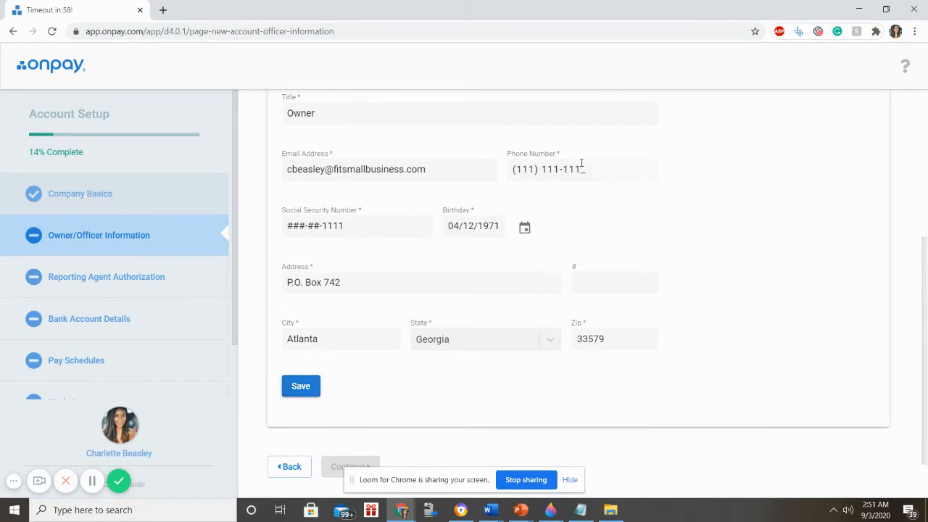
{"action": "left_click", "coordinate": [580, 165]}
{"action": "left_click", "coordinate": [582, 168]}
{"action": "type", "text": "1"}
{"action": "scroll", "coordinate": [558, 321], "scroll_direction": "down", "scroll_amount": 1}
{"action": "left_click", "coordinate": [304, 326]}
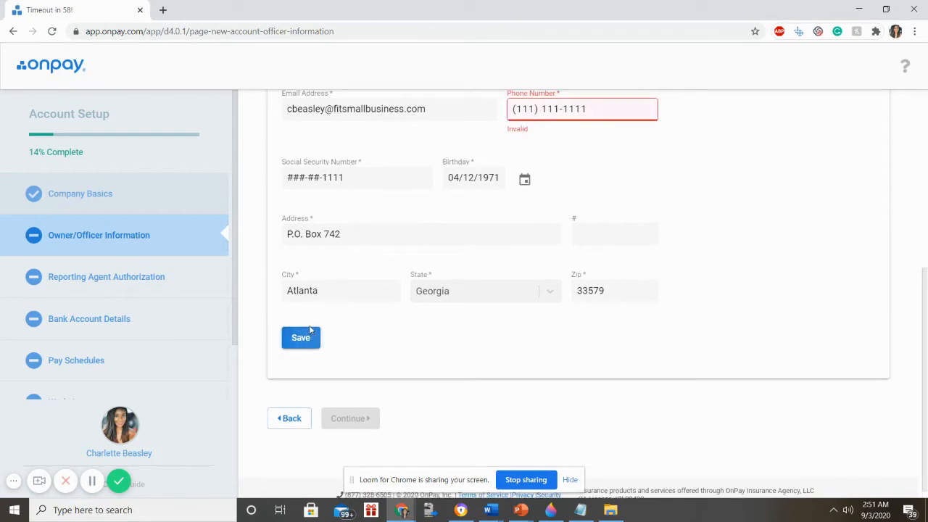
- Replace the flagged phone number with a complete ten-digit number
{"action": "triple_click", "coordinate": [569, 109]}
{"action": "scroll", "coordinate": [569, 109], "scroll_direction": "up", "scroll_amount": 2}
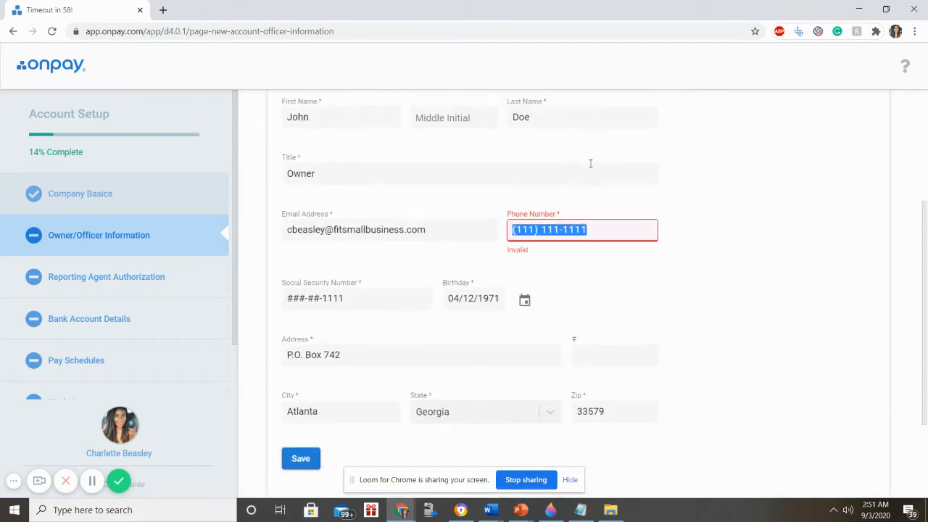
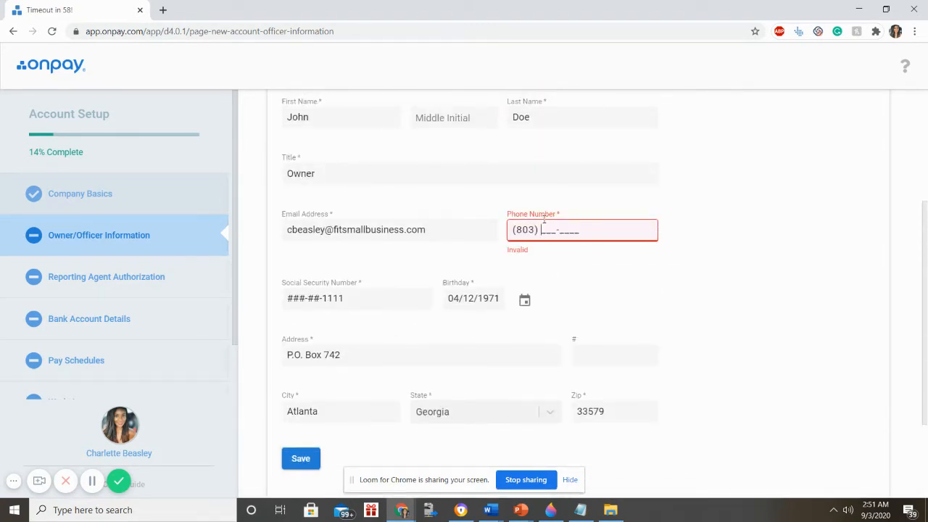
{"action": "scroll", "coordinate": [529, 234], "scroll_direction": "down", "scroll_amount": 2}
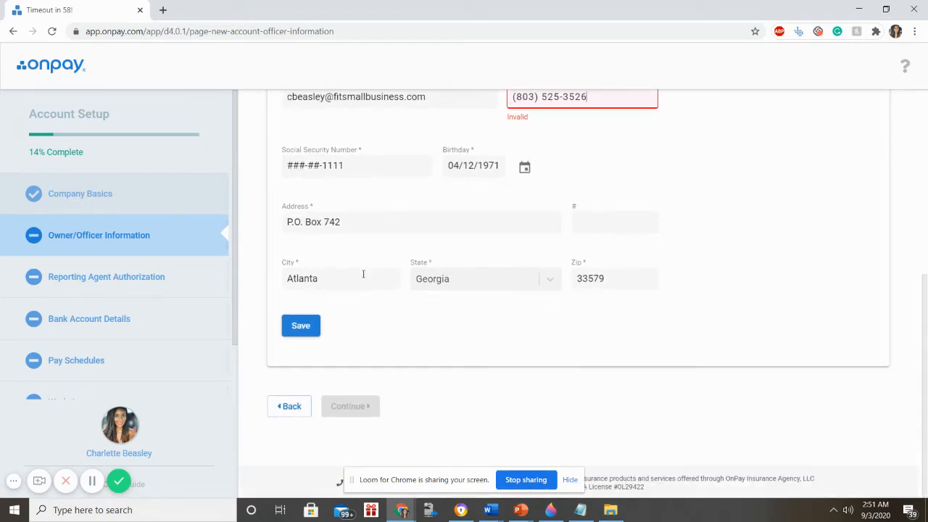
- Save the owner information and move on to the Reporting Agent Authorization step
{"action": "left_click", "coordinate": [316, 323]}
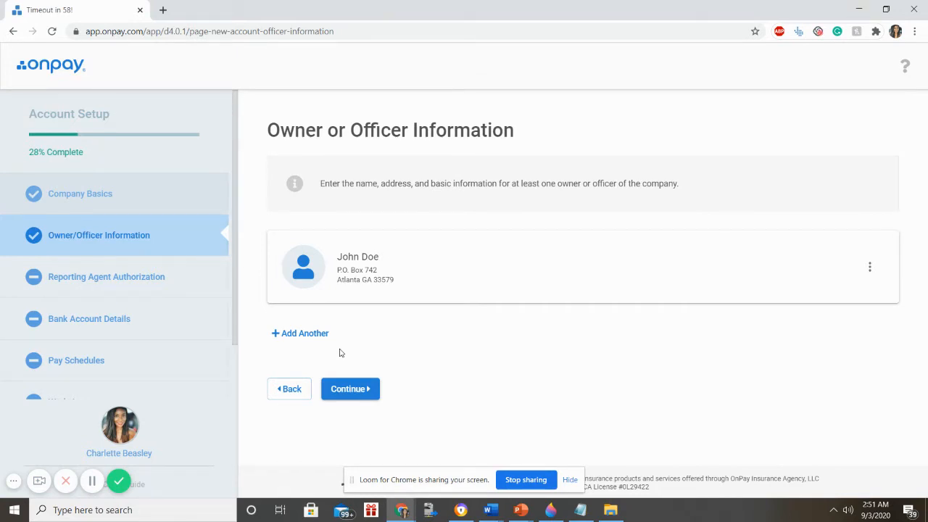
{"action": "left_click", "coordinate": [350, 387]}
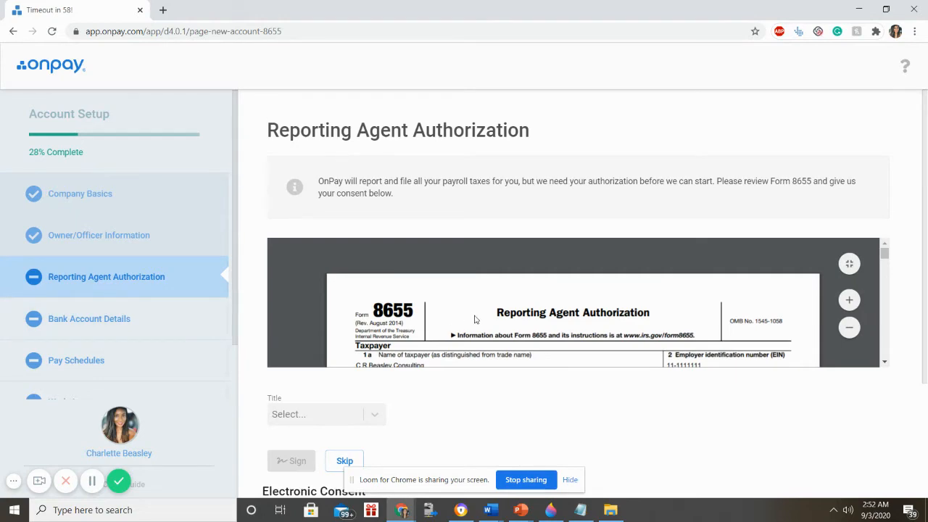
- Scroll through the prefilled Form 8655 to review the taxpayer and reporting agent details
{"action": "scroll", "coordinate": [475, 319], "scroll_direction": "down", "scroll_amount": 3}
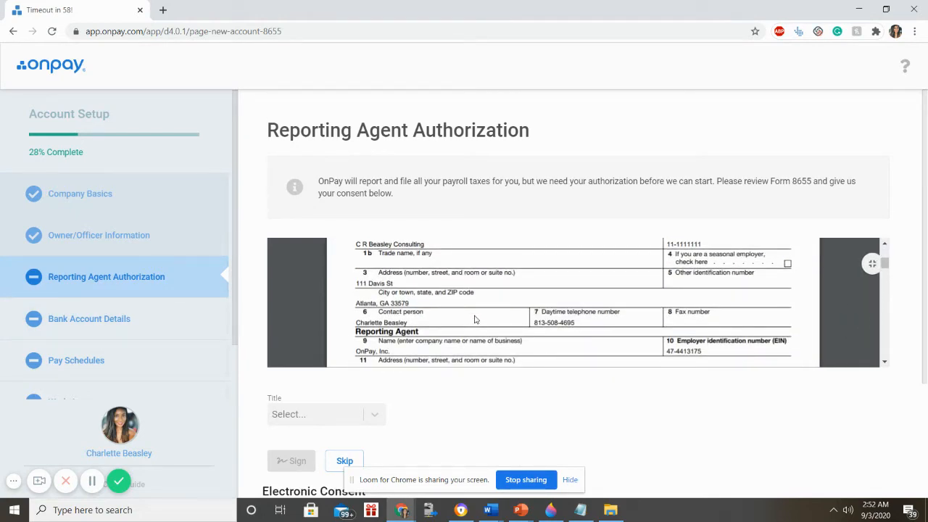
{"action": "scroll", "coordinate": [474, 319], "scroll_direction": "down", "scroll_amount": 3}
{"action": "scroll", "coordinate": [475, 319], "scroll_direction": "down", "scroll_amount": 2}
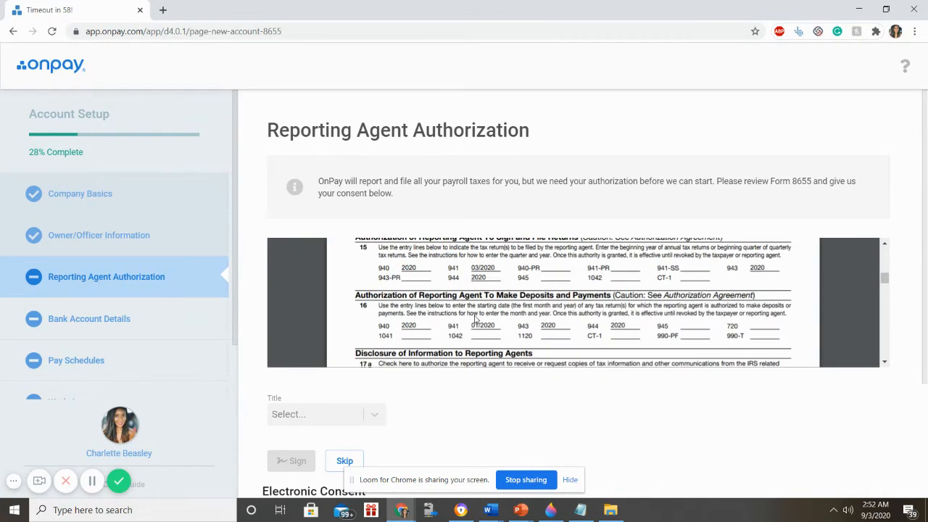
{"action": "scroll", "coordinate": [474, 319], "scroll_direction": "up", "scroll_amount": 10}
{"action": "scroll", "coordinate": [475, 319], "scroll_direction": "down", "scroll_amount": 2}
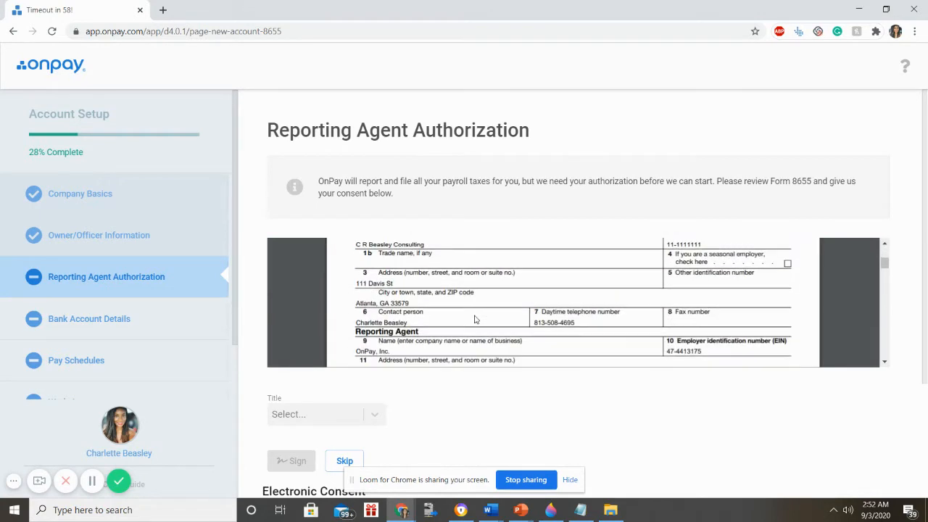
{"action": "scroll", "coordinate": [474, 319], "scroll_direction": "up", "scroll_amount": 2}
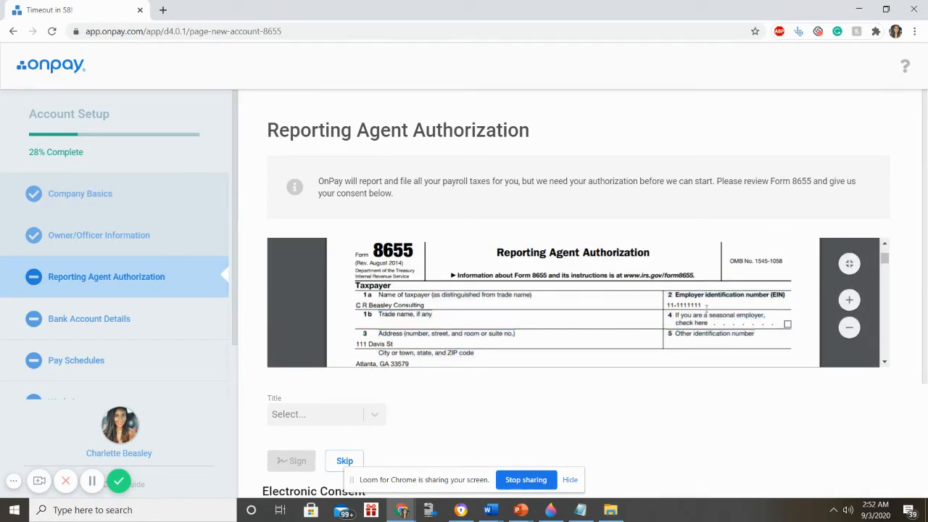
{"action": "scroll", "coordinate": [400, 268], "scroll_direction": "down", "scroll_amount": 2}
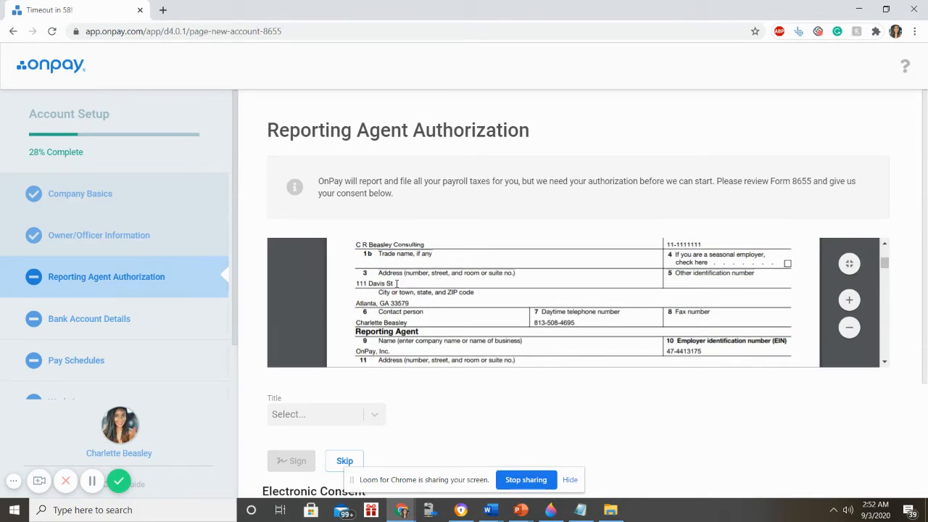
{"action": "scroll", "coordinate": [397, 299], "scroll_direction": "down", "scroll_amount": 2}
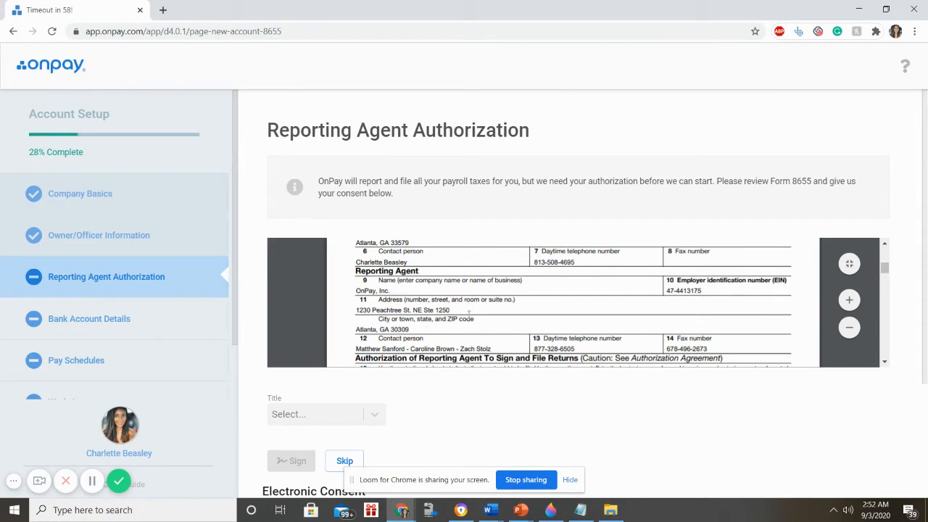
{"action": "scroll", "coordinate": [457, 319], "scroll_direction": "down", "scroll_amount": 6}
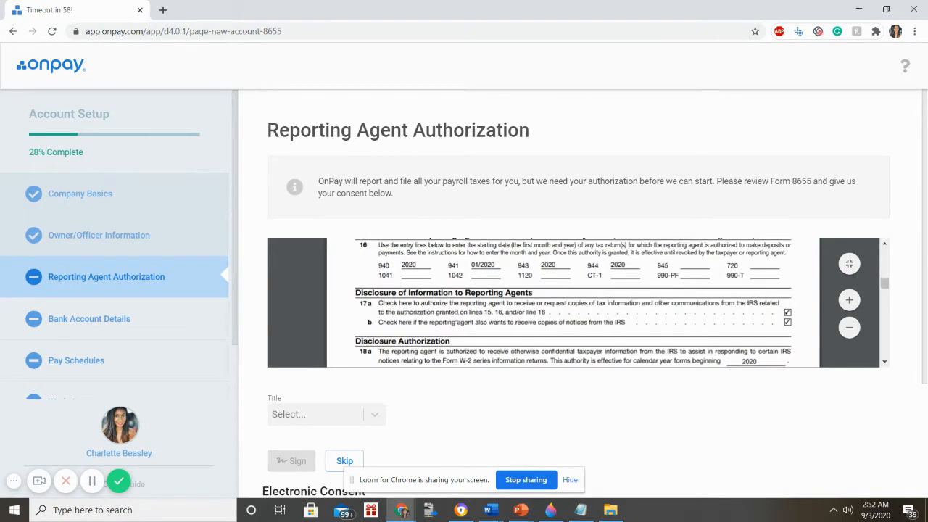
{"action": "scroll", "coordinate": [457, 319], "scroll_direction": "down", "scroll_amount": 5}
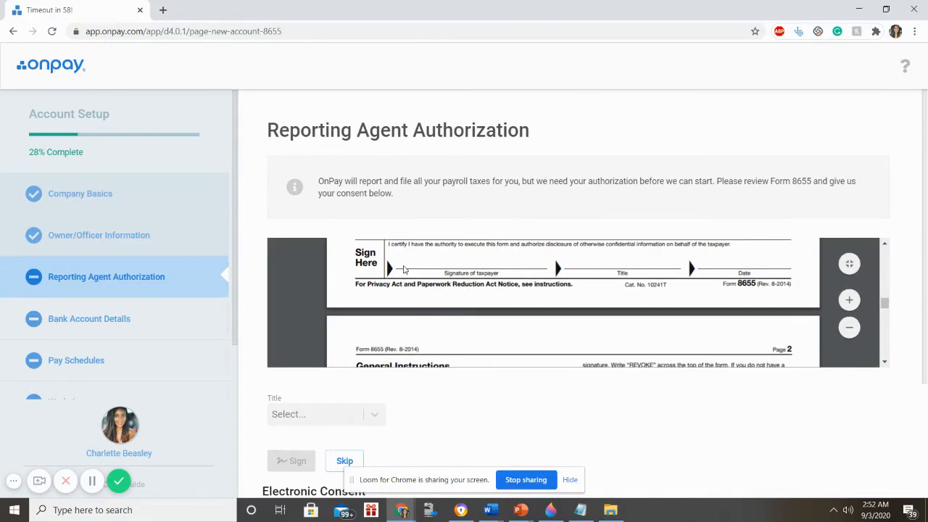
{"action": "scroll", "coordinate": [473, 366], "scroll_direction": "down", "scroll_amount": 6}
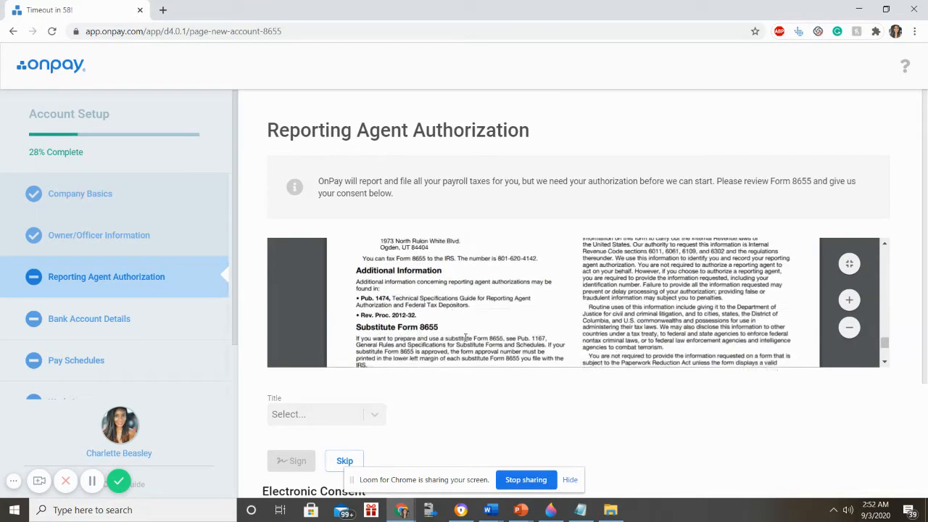
- Set the Form 8655 signer title to Owner and skip signing the form for now
{"action": "left_click", "coordinate": [319, 255]}
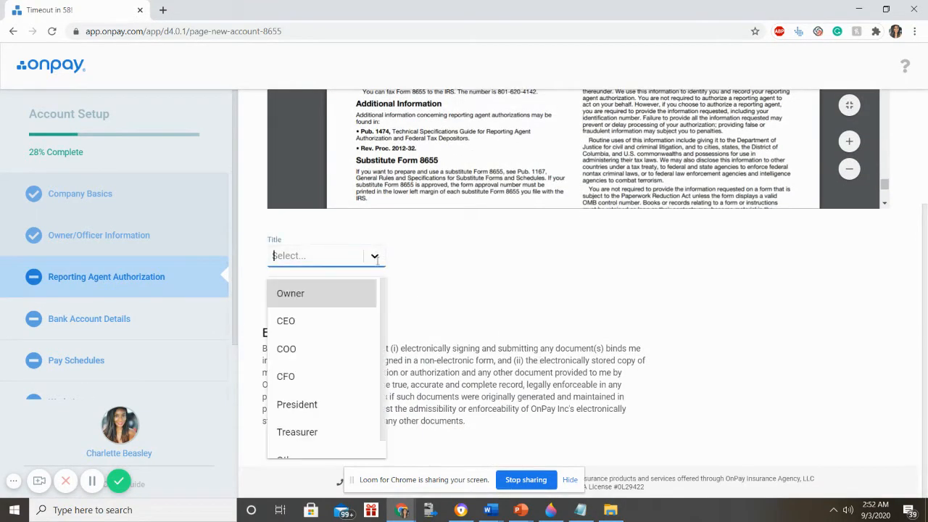
{"action": "left_click", "coordinate": [304, 292]}
{"action": "scroll", "coordinate": [486, 269], "scroll_direction": "up", "scroll_amount": 2}
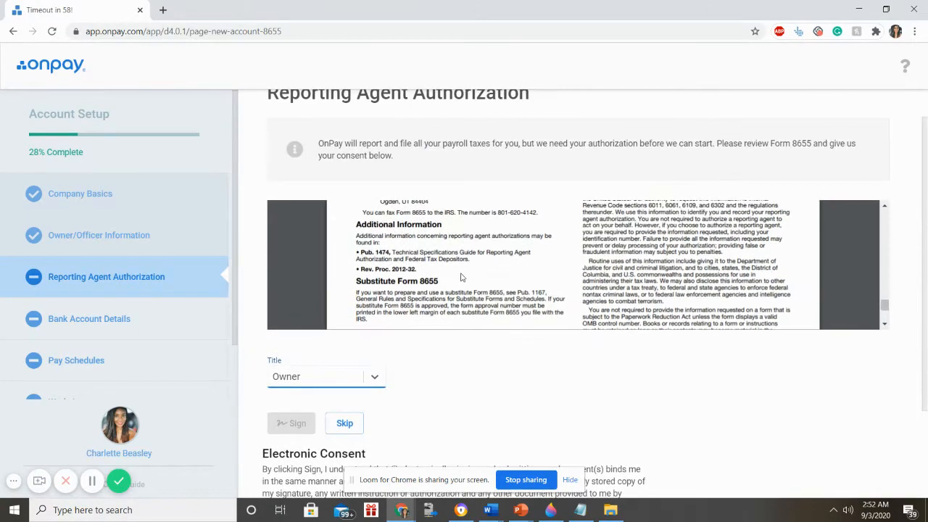
{"action": "scroll", "coordinate": [460, 276], "scroll_direction": "down", "scroll_amount": 4}
{"action": "scroll", "coordinate": [460, 274], "scroll_direction": "up", "scroll_amount": 2}
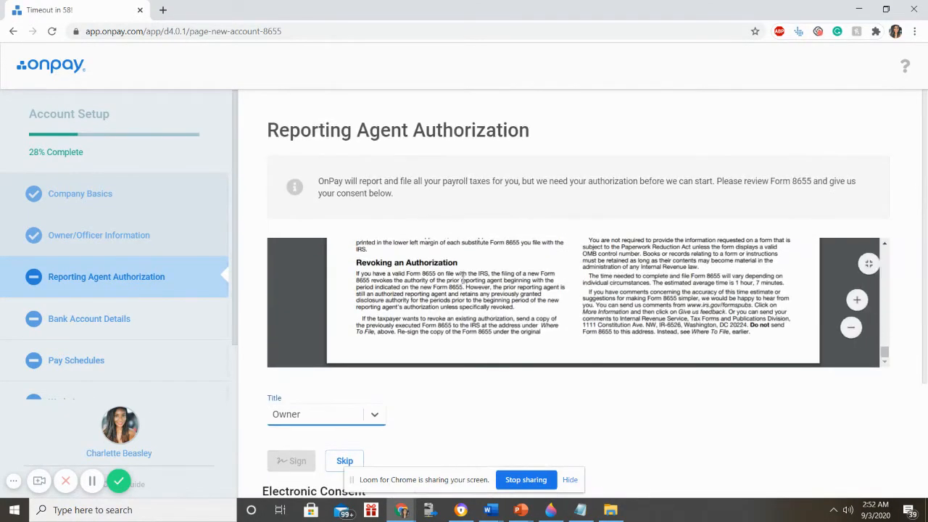
{"action": "scroll", "coordinate": [467, 284], "scroll_direction": "up", "scroll_amount": 3}
{"action": "scroll", "coordinate": [467, 283], "scroll_direction": "down", "scroll_amount": 5}
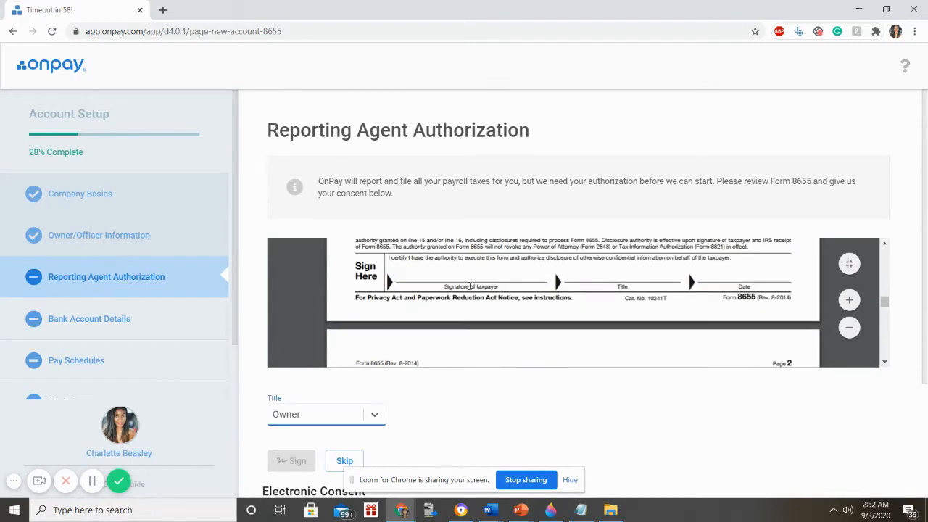
{"action": "left_click", "coordinate": [443, 279]}
{"action": "scroll", "coordinate": [331, 380], "scroll_direction": "down", "scroll_amount": 2}
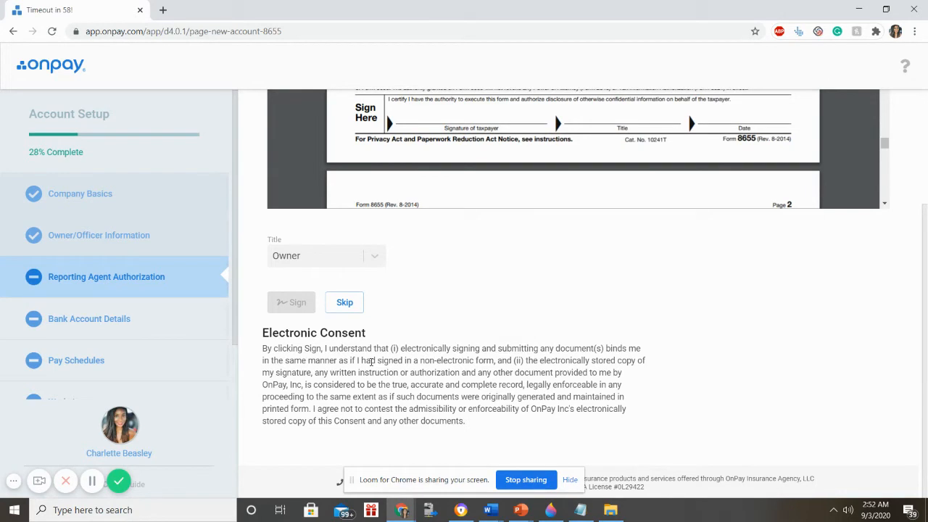
{"action": "left_click", "coordinate": [345, 302]}
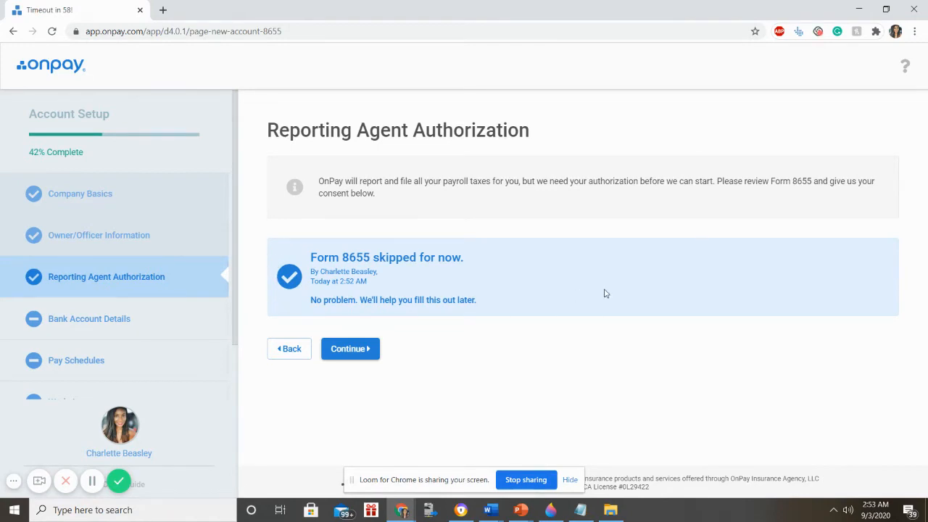
- Add the Regions Bank account with routing number 082000109 and the company's account number, then save
{"action": "left_click", "coordinate": [355, 351]}
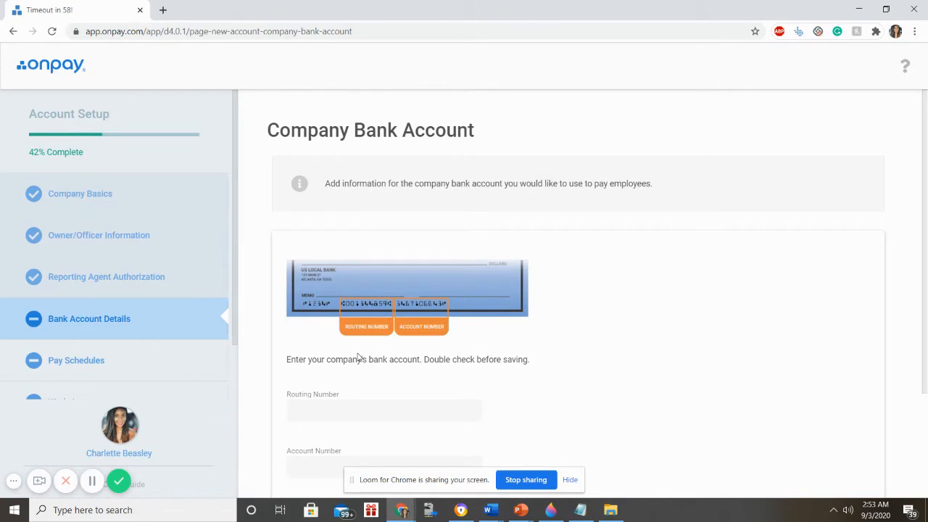
{"action": "left_click", "coordinate": [361, 410]}
{"action": "scroll", "coordinate": [391, 381], "scroll_direction": "down", "scroll_amount": 2}
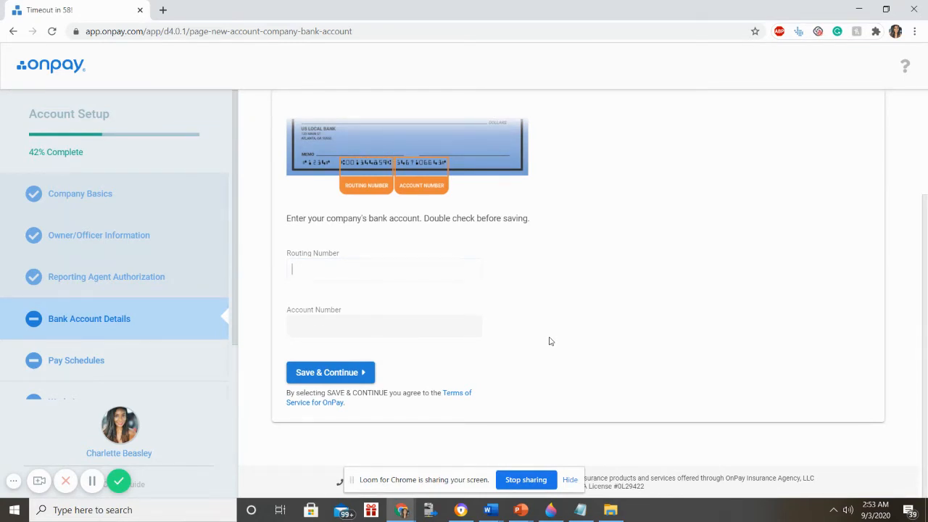
{"action": "type", "text": "082000109"}
{"action": "left_click", "coordinate": [551, 341]}
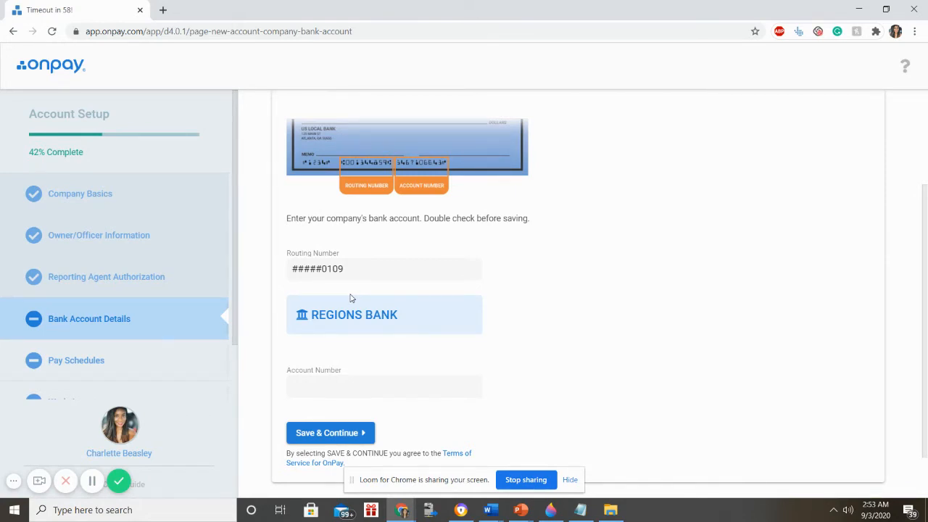
{"action": "scroll", "coordinate": [352, 301], "scroll_direction": "down", "scroll_amount": 1}
{"action": "left_click", "coordinate": [357, 326]}
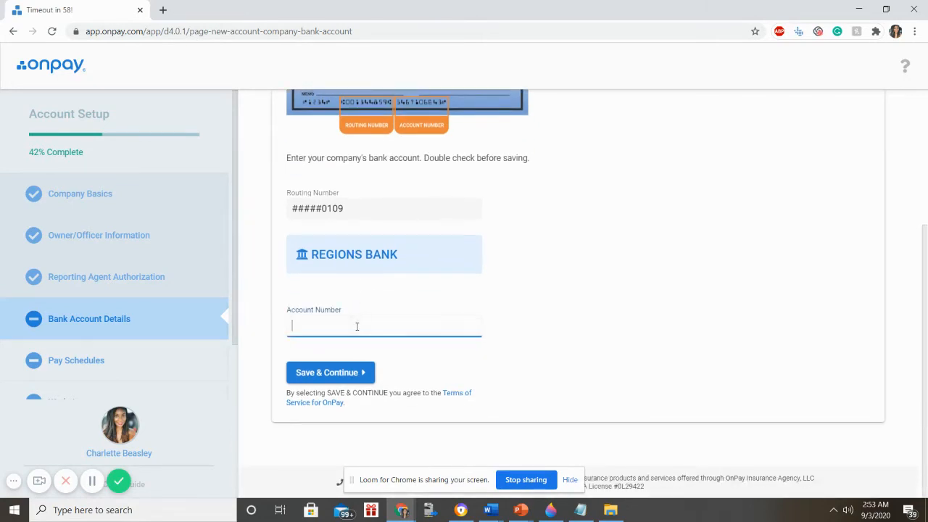
{"action": "left_click", "coordinate": [360, 365]}
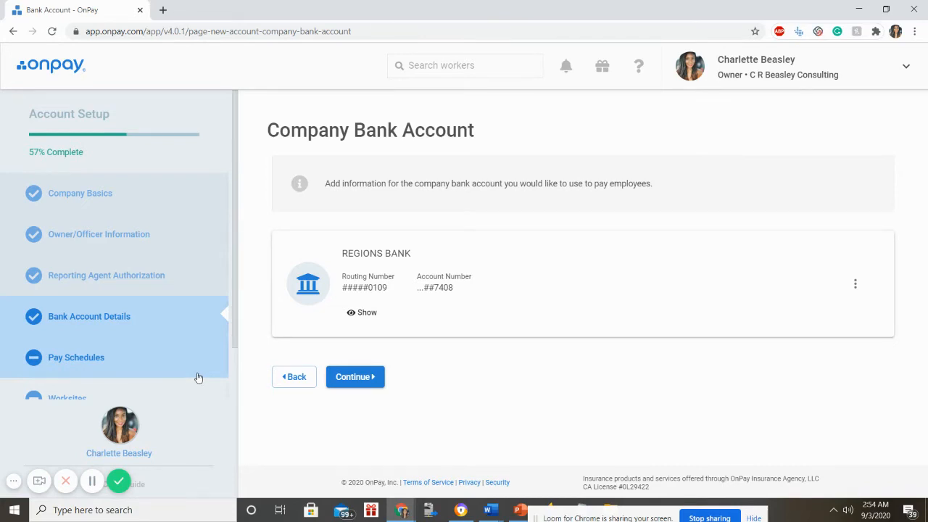
- Reveal and re-mask the Regions Bank numbers, check its options menu, then continue to Pay Schedules
{"action": "left_click", "coordinate": [364, 314]}
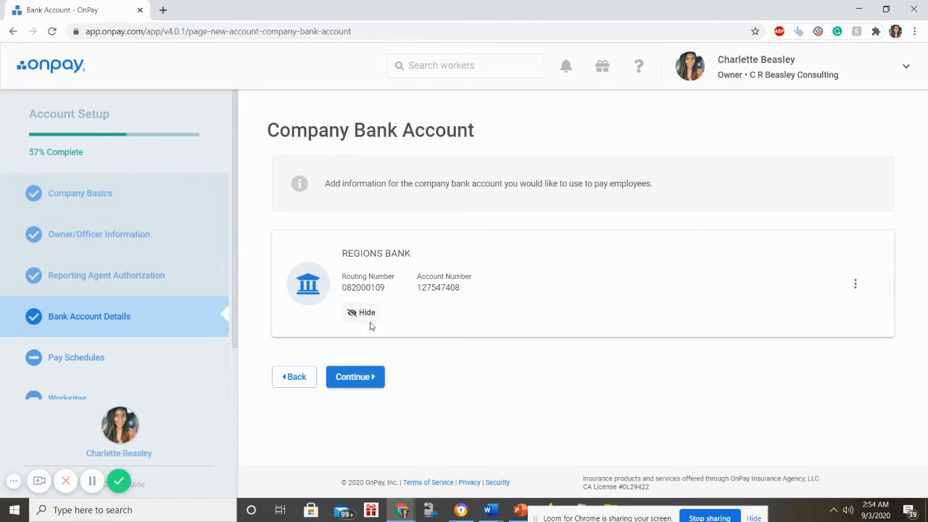
{"action": "left_click", "coordinate": [361, 313]}
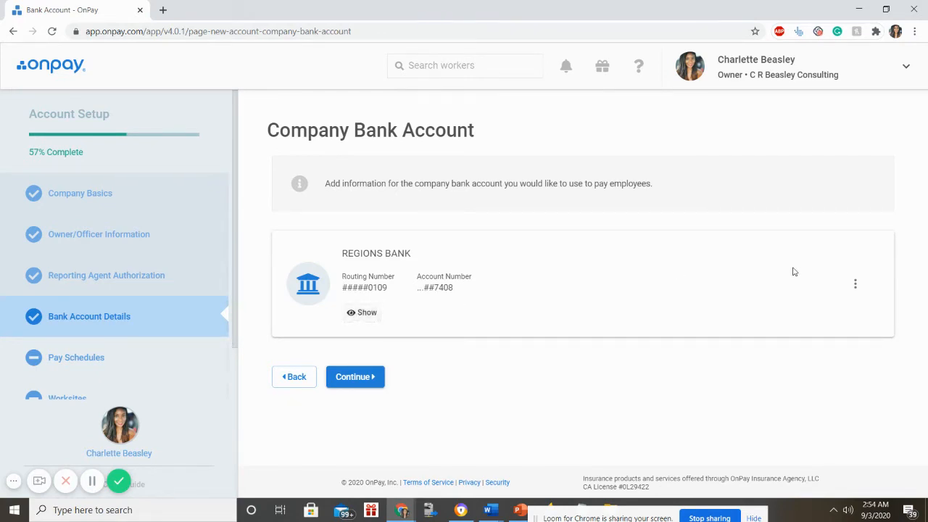
{"action": "left_click", "coordinate": [855, 289]}
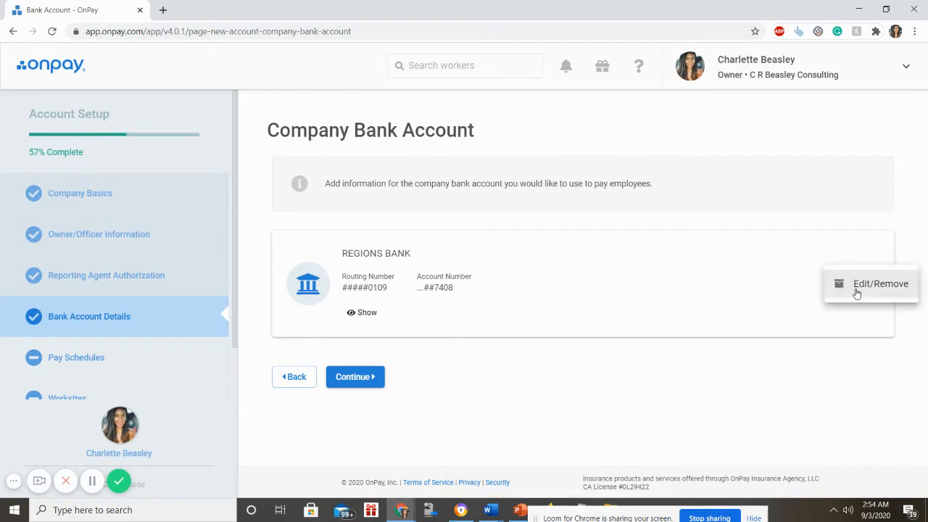
{"action": "left_click", "coordinate": [597, 367]}
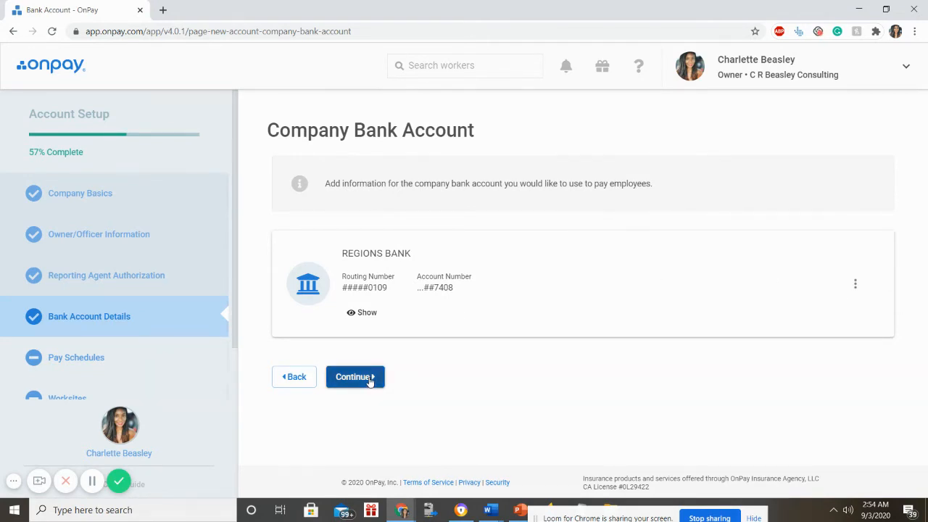
{"action": "left_click", "coordinate": [355, 377]}
{"action": "scroll", "coordinate": [371, 366], "scroll_direction": "down", "scroll_amount": 3}
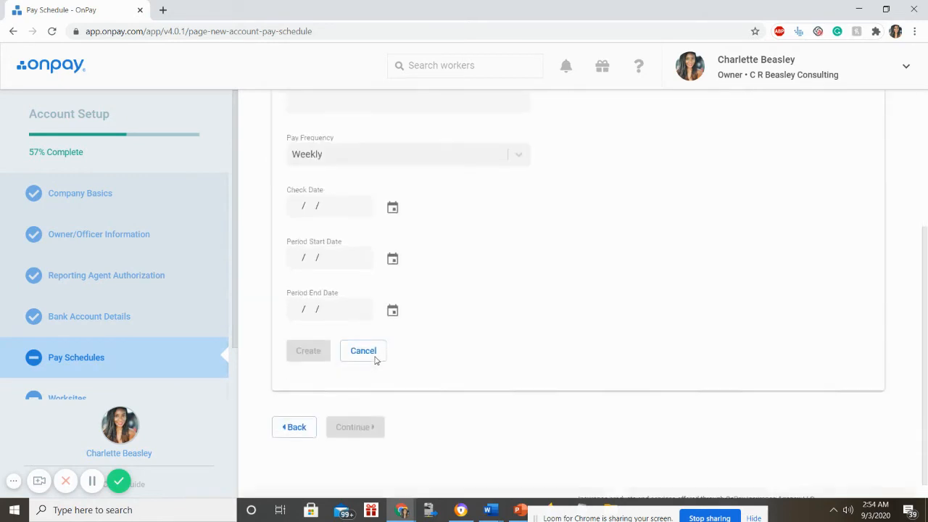
{"action": "scroll", "coordinate": [375, 358], "scroll_direction": "up", "scroll_amount": 3}
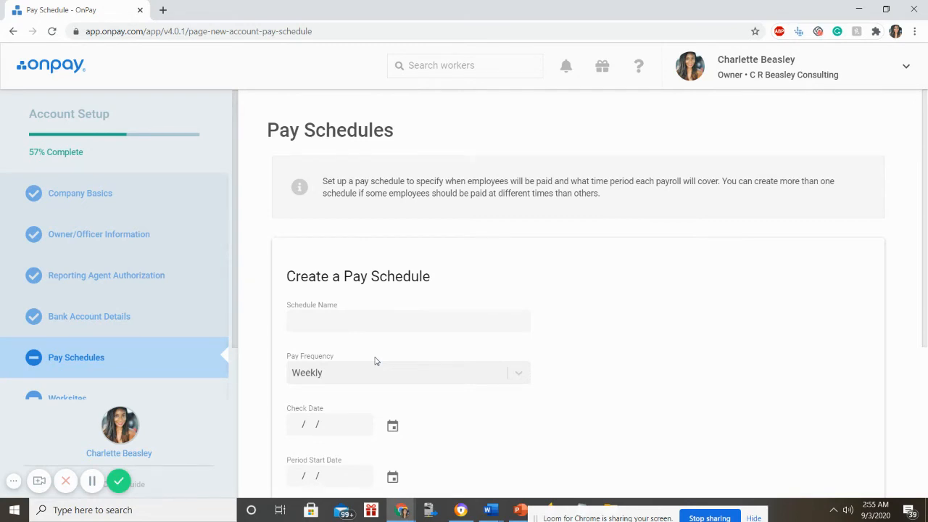
{"action": "scroll", "coordinate": [373, 361], "scroll_direction": "down", "scroll_amount": 2}
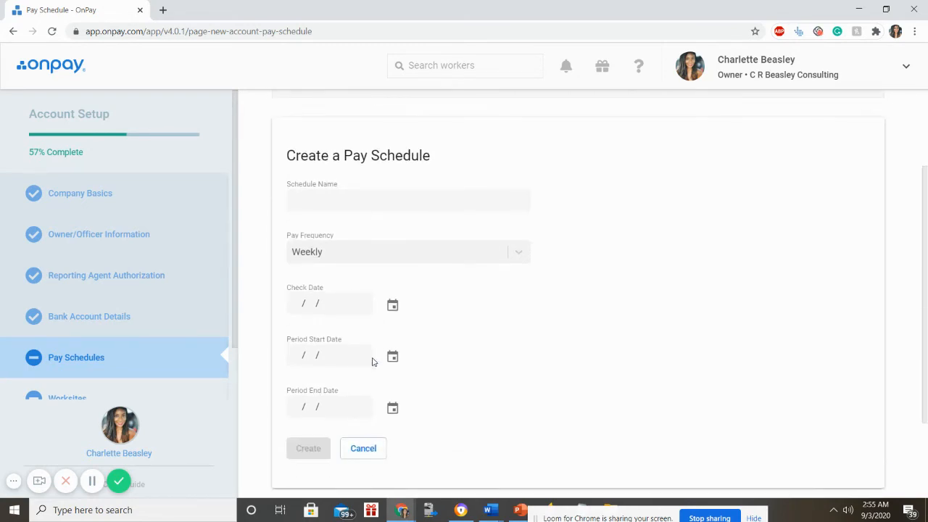
{"action": "scroll", "coordinate": [372, 352], "scroll_direction": "up", "scroll_amount": 1}
{"action": "left_click", "coordinate": [329, 257]}
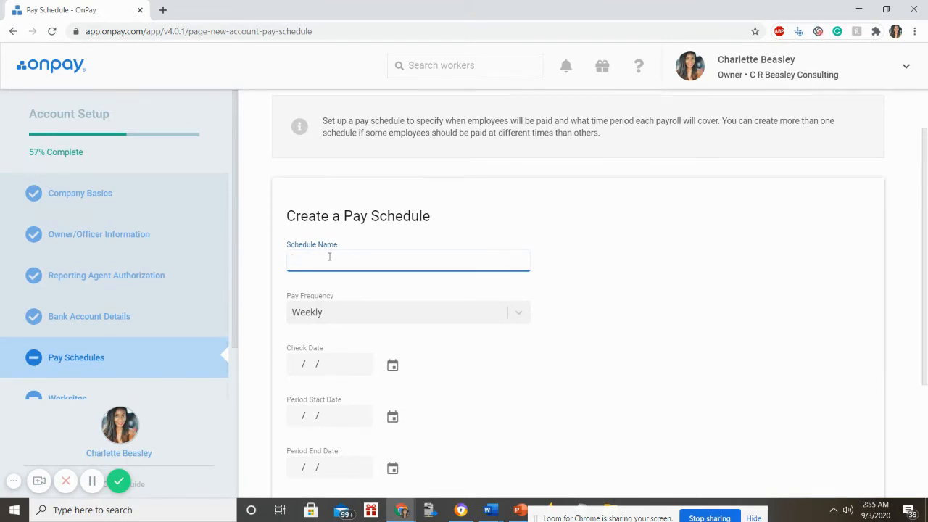
- Name the new pay schedule 'Salaried Payroll'
{"action": "type", "text": "alaried Payroll"}
- Set the pay frequency to Semi-monthly and the first check date to Current Month 23rd
{"action": "scroll", "coordinate": [329, 257], "scroll_direction": "down", "scroll_amount": 2}
{"action": "left_click", "coordinate": [316, 192]}
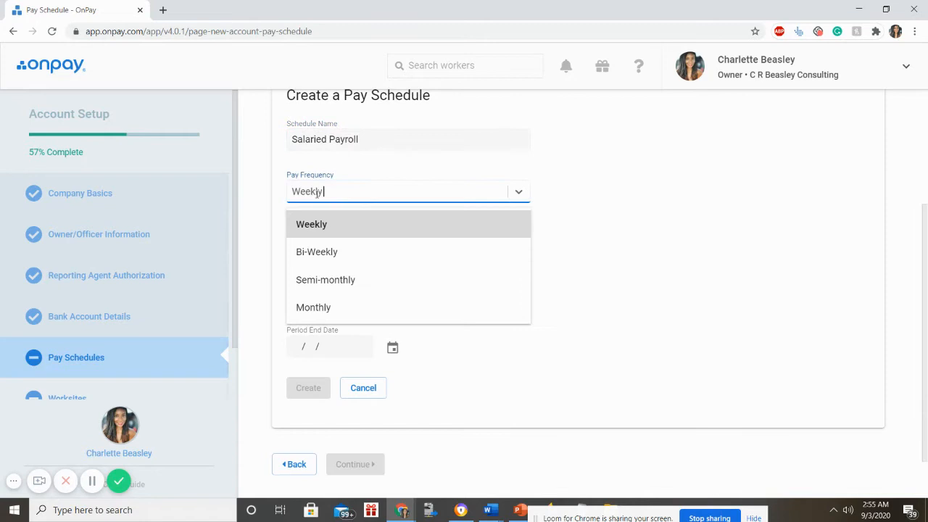
{"action": "left_click", "coordinate": [317, 279]}
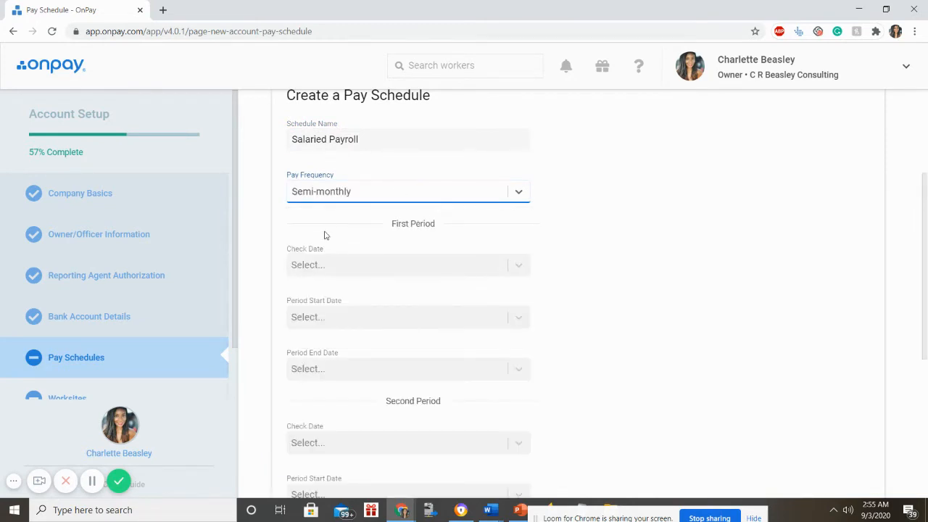
{"action": "left_click", "coordinate": [325, 268]}
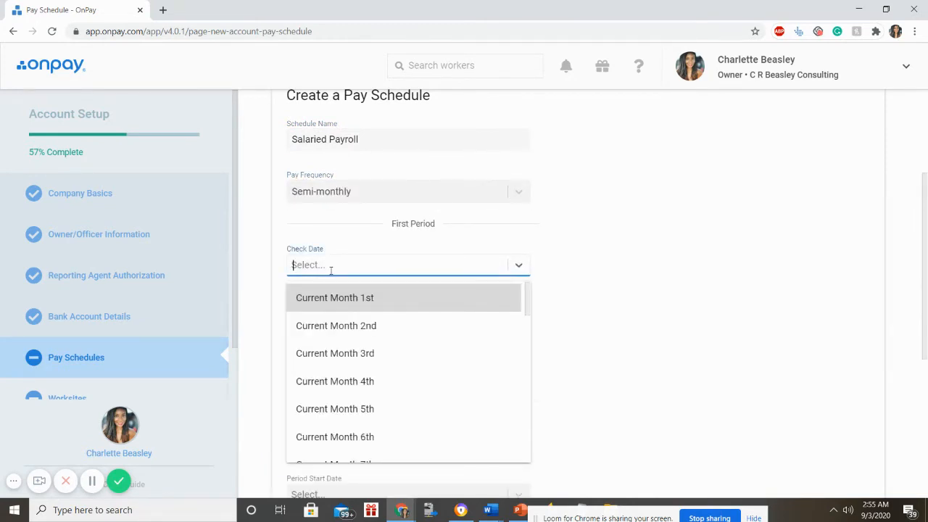
{"action": "scroll", "coordinate": [350, 331], "scroll_direction": "down", "scroll_amount": 8}
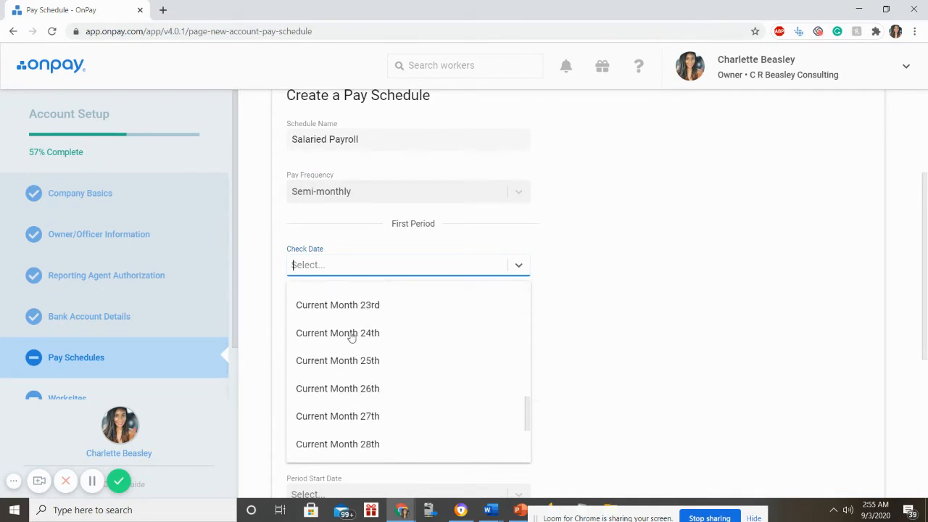
{"action": "scroll", "coordinate": [348, 326], "scroll_direction": "down", "scroll_amount": 3}
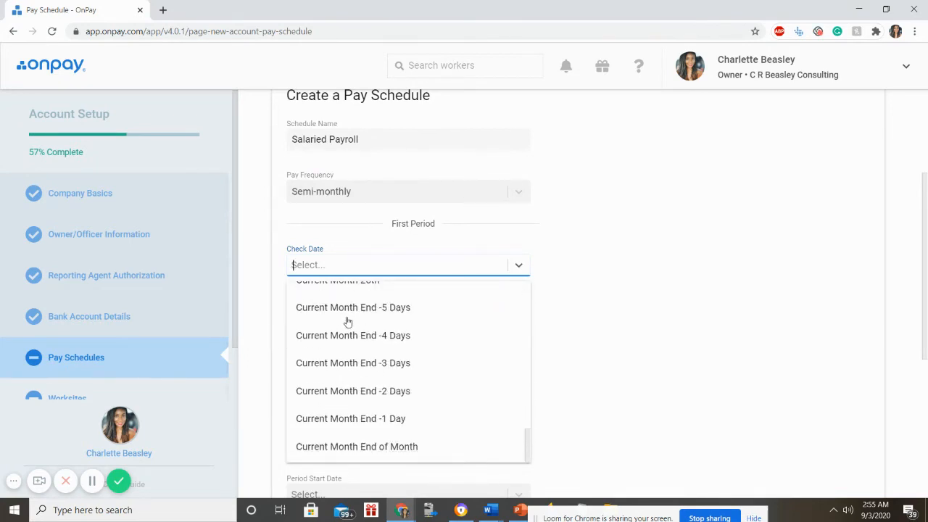
{"action": "scroll", "coordinate": [348, 322], "scroll_direction": "up", "scroll_amount": 3}
{"action": "scroll", "coordinate": [347, 322], "scroll_direction": "down", "scroll_amount": 3}
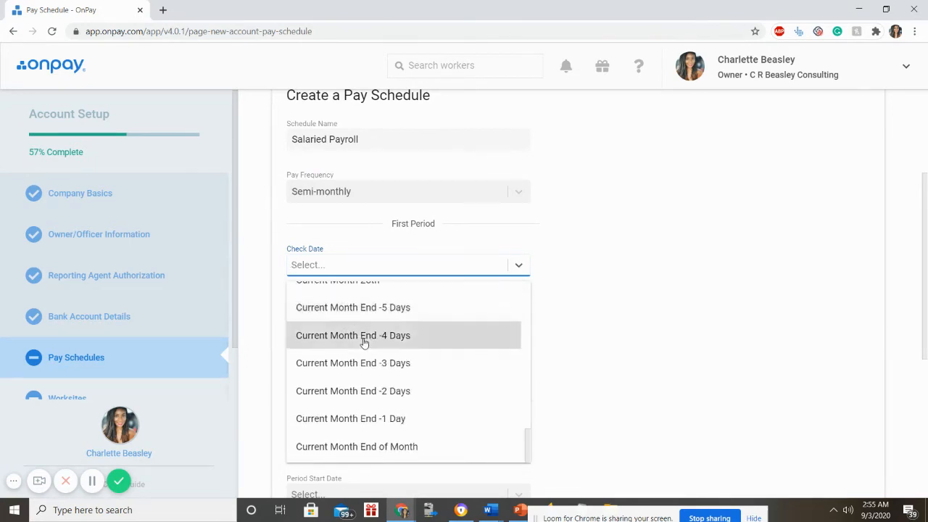
{"action": "scroll", "coordinate": [364, 343], "scroll_direction": "up", "scroll_amount": 3}
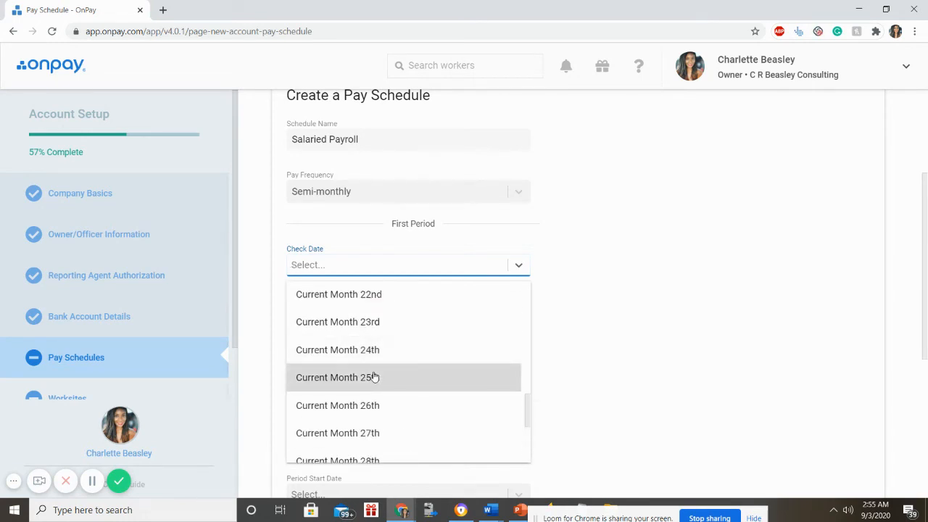
{"action": "left_click", "coordinate": [345, 322]}
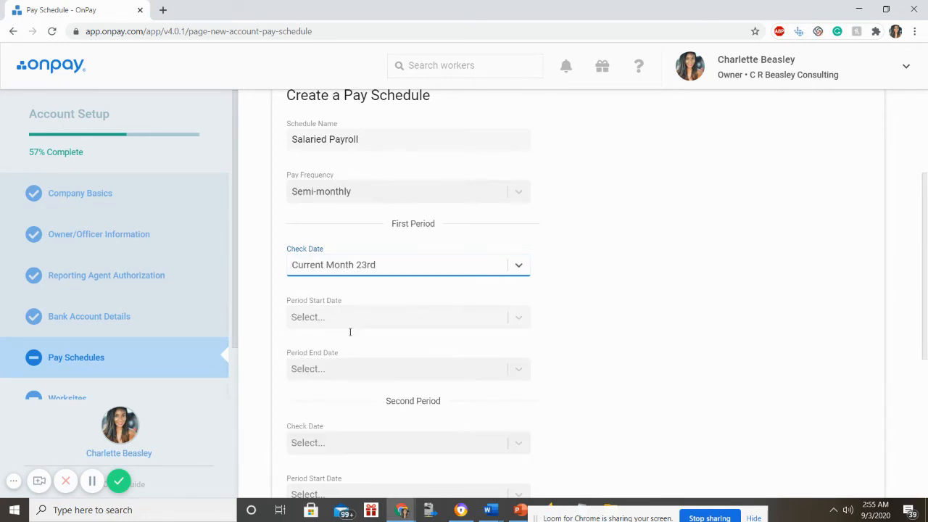
{"action": "left_click", "coordinate": [336, 321]}
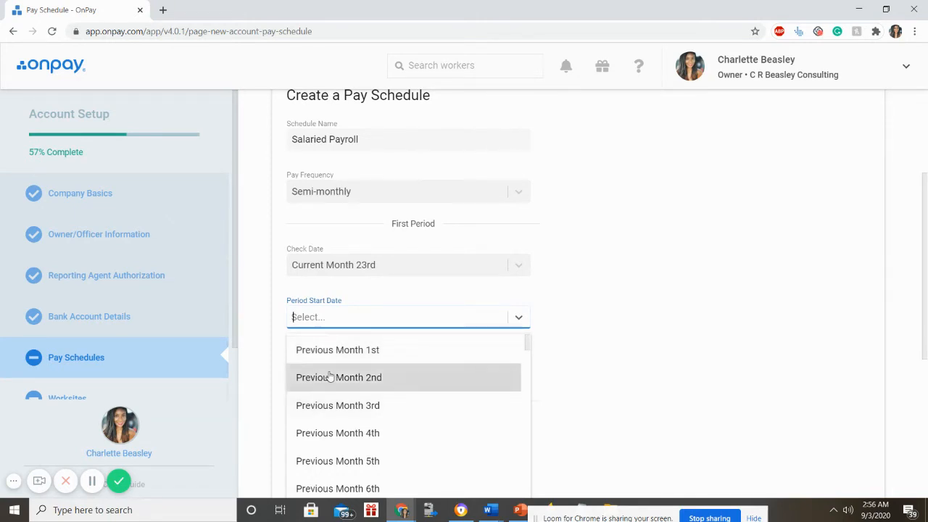
- Set the first period to start Current Month 1st and end Previous Month 14th
{"action": "scroll", "coordinate": [329, 377], "scroll_direction": "down", "scroll_amount": 3}
{"action": "scroll", "coordinate": [330, 377], "scroll_direction": "down", "scroll_amount": 12}
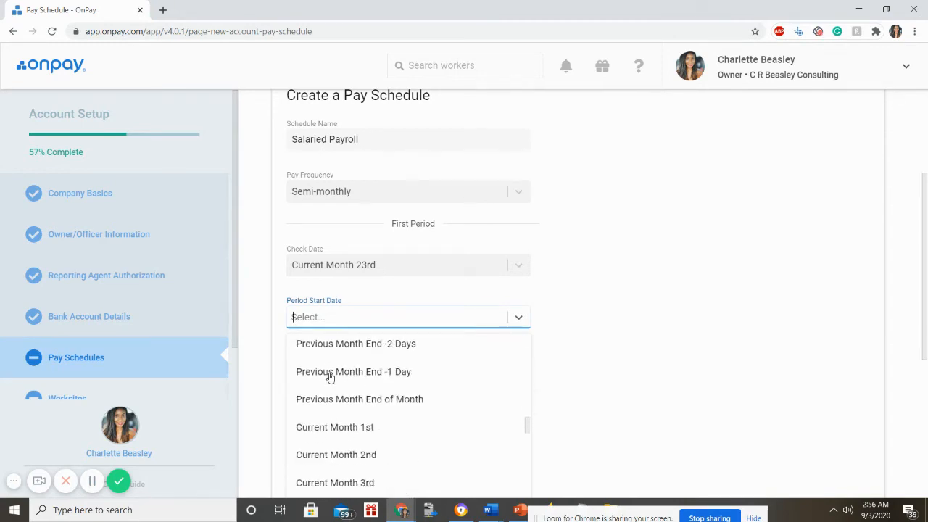
{"action": "scroll", "coordinate": [330, 377], "scroll_direction": "down", "scroll_amount": 2}
{"action": "scroll", "coordinate": [327, 377], "scroll_direction": "up", "scroll_amount": 1}
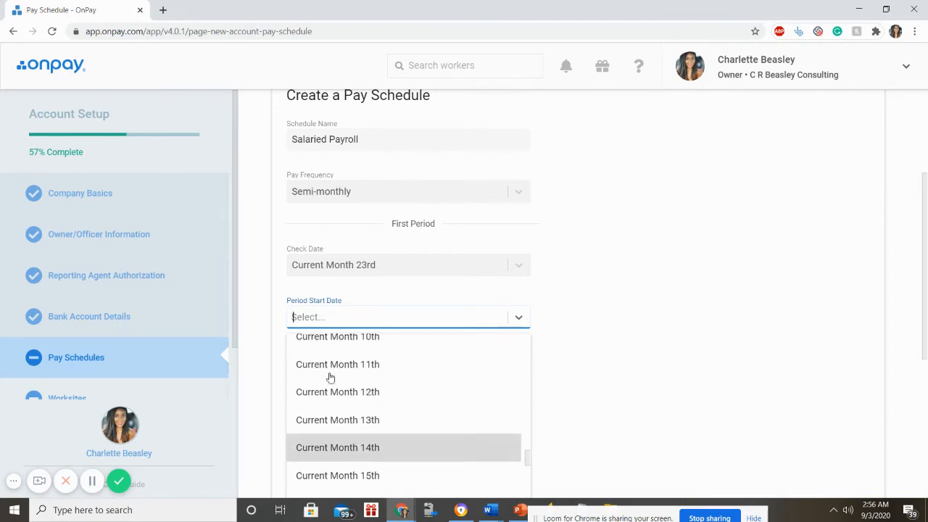
{"action": "scroll", "coordinate": [370, 394], "scroll_direction": "up", "scroll_amount": 5}
{"action": "scroll", "coordinate": [370, 395], "scroll_direction": "down", "scroll_amount": 1}
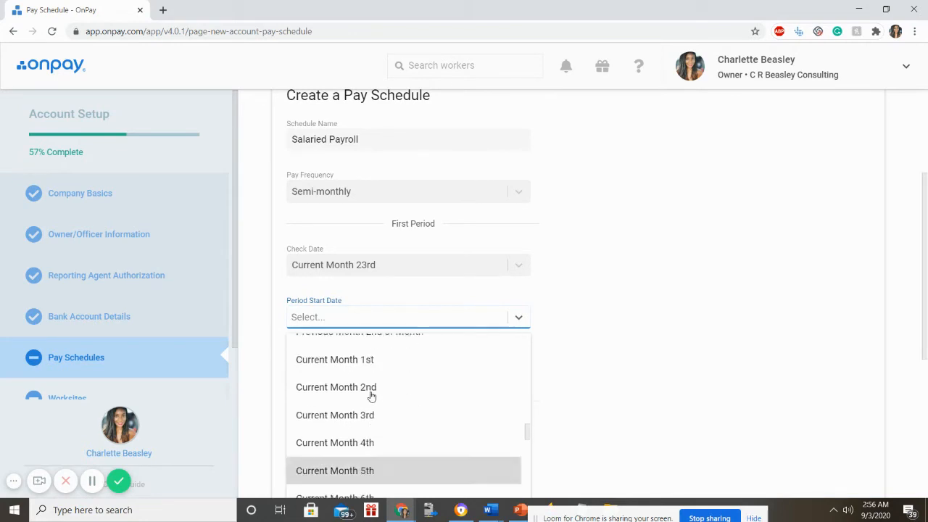
{"action": "scroll", "coordinate": [371, 395], "scroll_direction": "up", "scroll_amount": 1}
{"action": "left_click", "coordinate": [370, 392]}
{"action": "scroll", "coordinate": [372, 361], "scroll_direction": "down", "scroll_amount": 2}
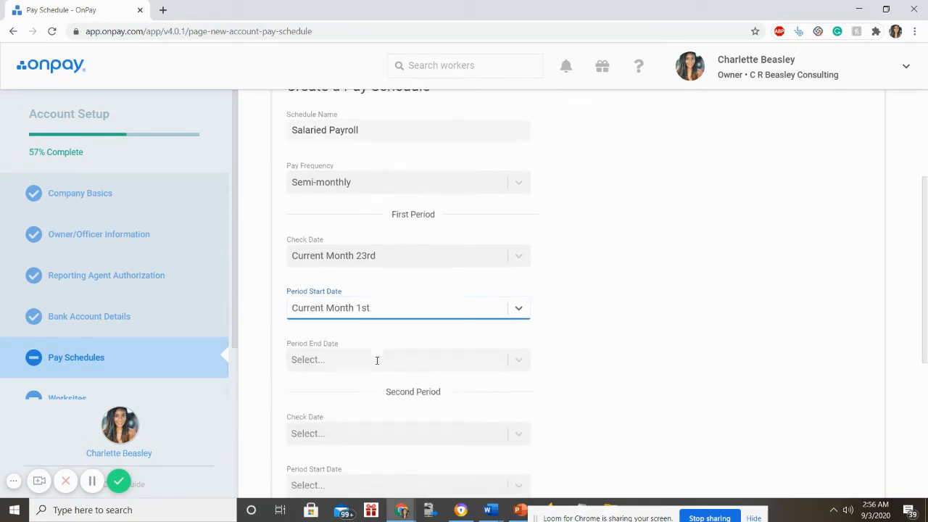
{"action": "scroll", "coordinate": [372, 361], "scroll_direction": "up", "scroll_amount": 1}
{"action": "left_click", "coordinate": [348, 310]}
{"action": "scroll", "coordinate": [354, 372], "scroll_direction": "down", "scroll_amount": 4}
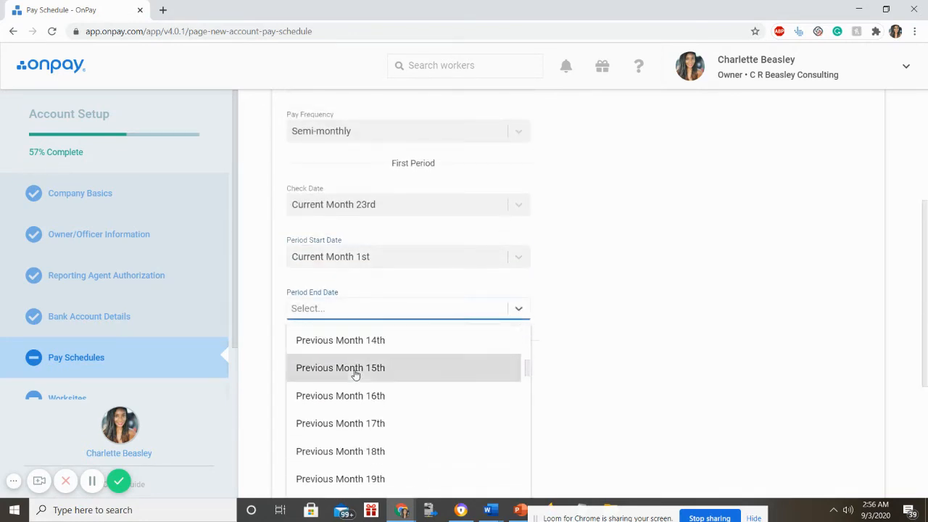
{"action": "left_click", "coordinate": [351, 352]}
- Change the first period's check date to Current Month 15th
{"action": "scroll", "coordinate": [362, 373], "scroll_direction": "up", "scroll_amount": 2}
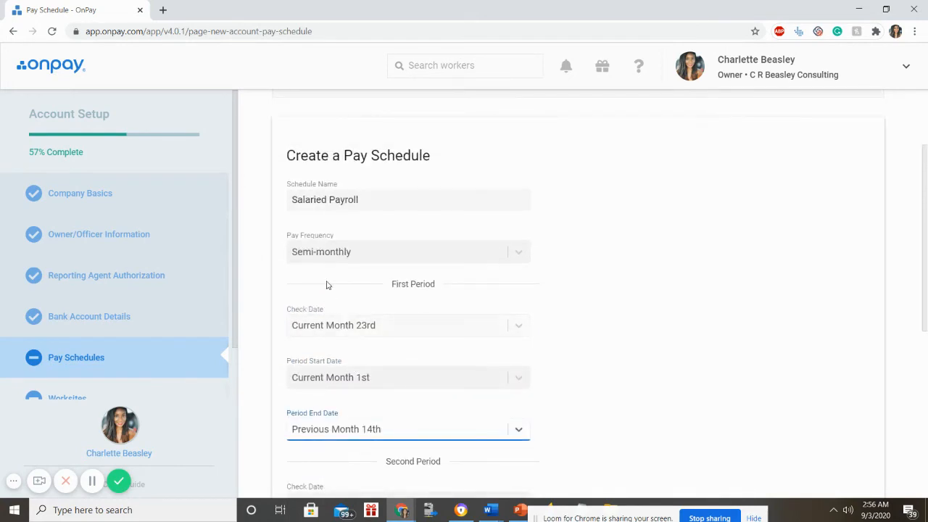
{"action": "left_click", "coordinate": [348, 324]}
{"action": "scroll", "coordinate": [370, 406], "scroll_direction": "down", "scroll_amount": 5}
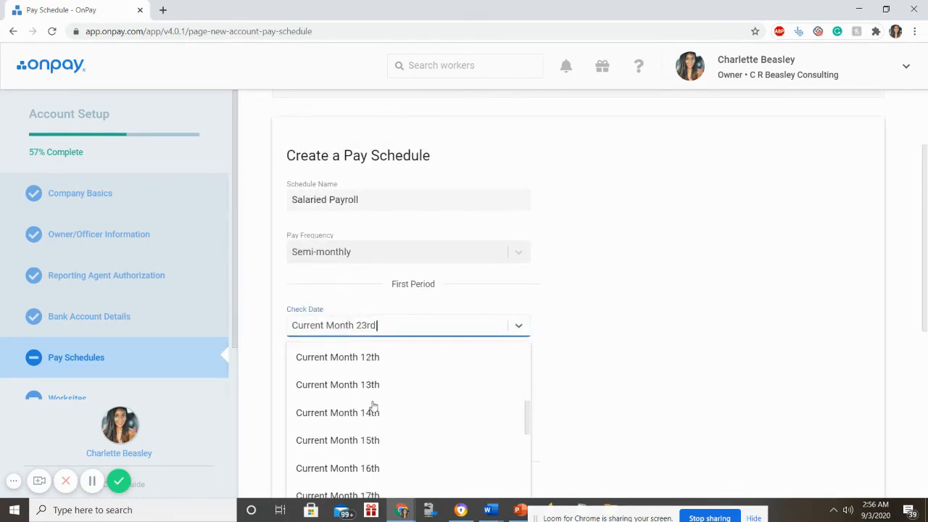
{"action": "scroll", "coordinate": [372, 404], "scroll_direction": "up", "scroll_amount": 1}
{"action": "left_click", "coordinate": [372, 385]}
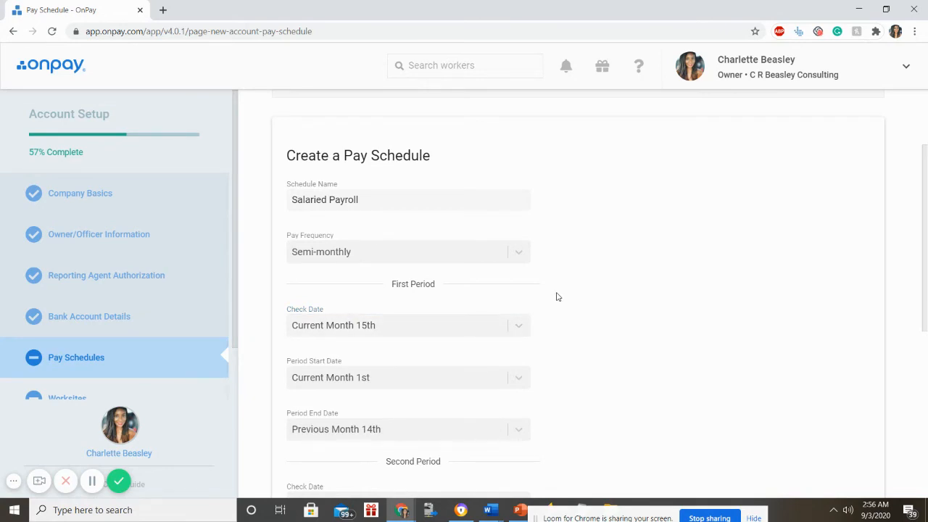
{"action": "scroll", "coordinate": [555, 296], "scroll_direction": "down", "scroll_amount": 2}
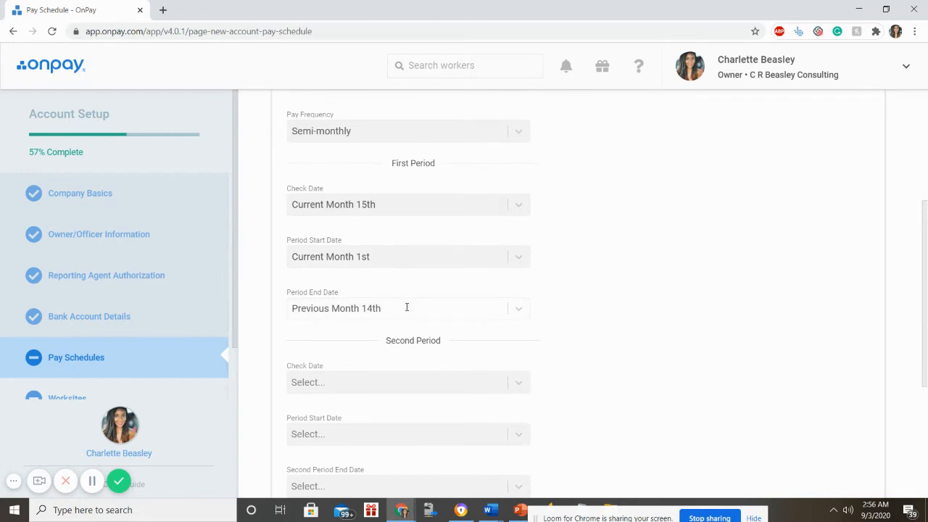
{"action": "scroll", "coordinate": [407, 307], "scroll_direction": "down", "scroll_amount": 1}
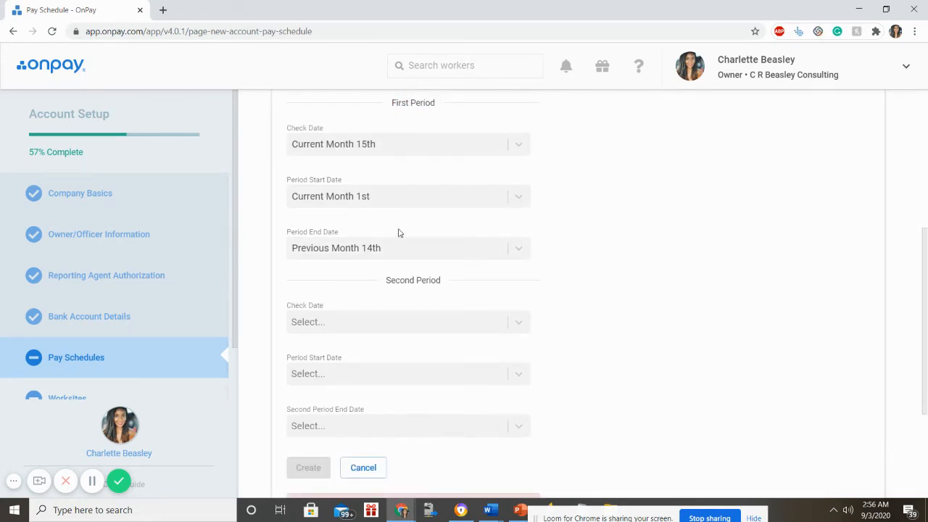
{"action": "left_click_drag", "start_coordinate": [377, 281], "coordinate": [476, 289]}
{"action": "left_click", "coordinate": [405, 102]}
{"action": "scroll", "coordinate": [486, 235], "scroll_direction": "up", "scroll_amount": 2}
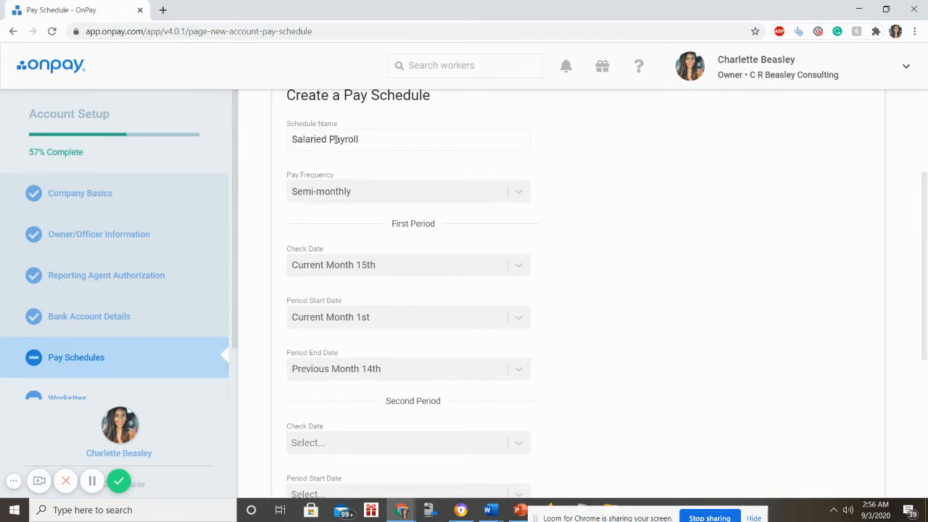
- Set the second period's check date to Current Month 28th
{"action": "scroll", "coordinate": [335, 140], "scroll_direction": "down", "scroll_amount": 2}
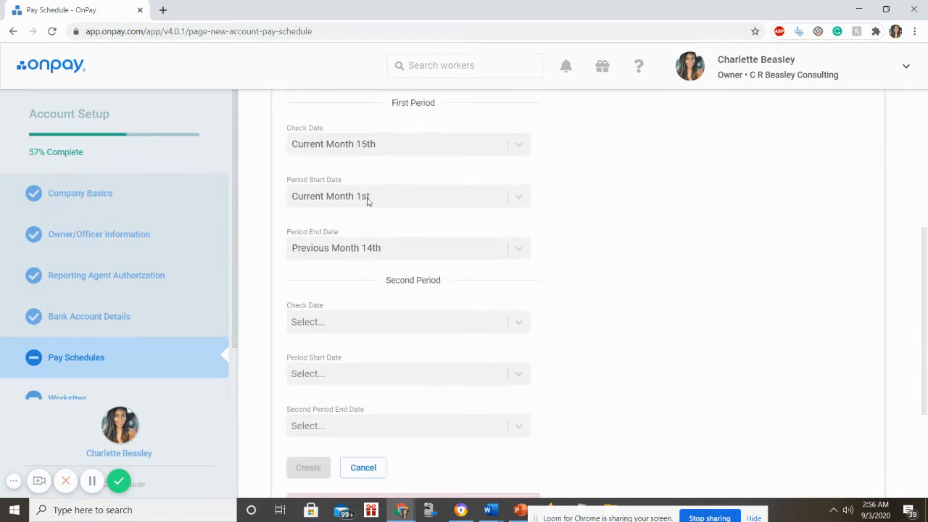
{"action": "left_click", "coordinate": [338, 321]}
{"action": "scroll", "coordinate": [389, 460], "scroll_direction": "down", "scroll_amount": 1}
{"action": "scroll", "coordinate": [356, 420], "scroll_direction": "down", "scroll_amount": 5}
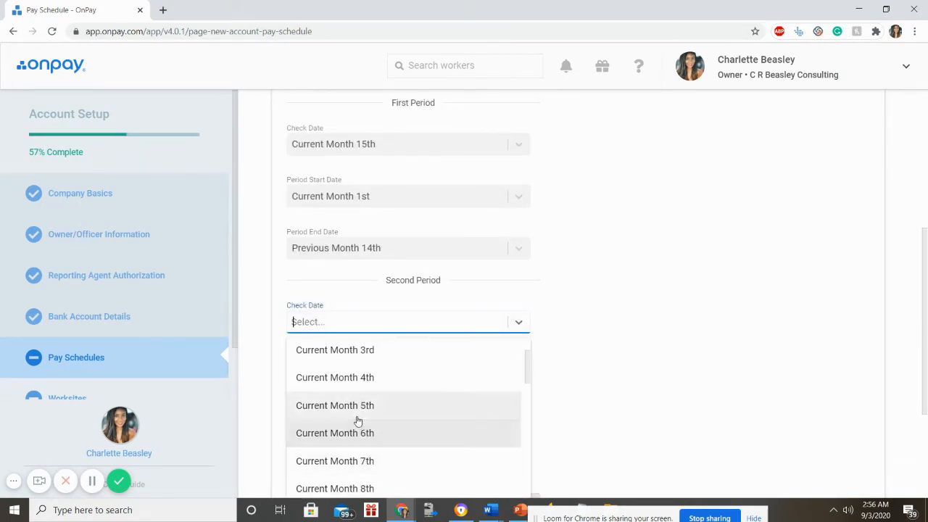
{"action": "scroll", "coordinate": [361, 406], "scroll_direction": "down", "scroll_amount": 6}
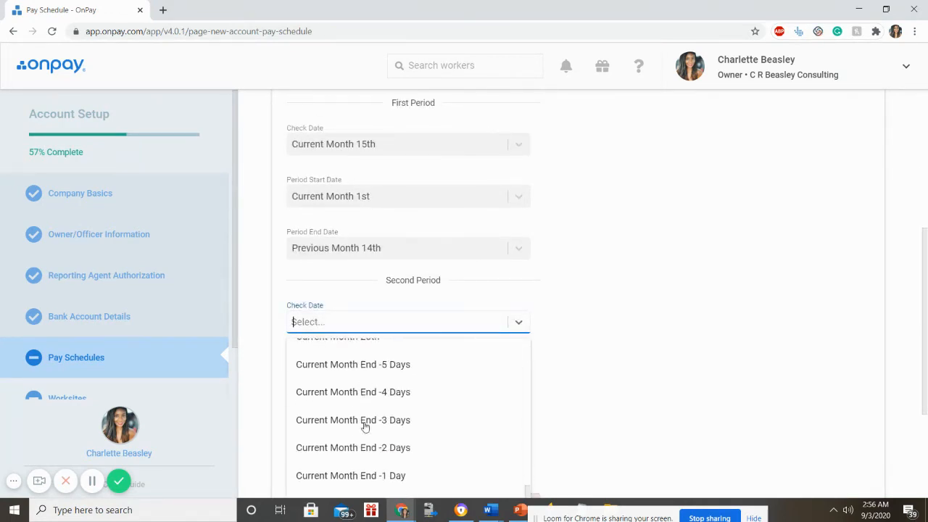
{"action": "scroll", "coordinate": [362, 426], "scroll_direction": "up", "scroll_amount": 2}
{"action": "scroll", "coordinate": [364, 429], "scroll_direction": "down", "scroll_amount": 2}
{"action": "scroll", "coordinate": [363, 435], "scroll_direction": "up", "scroll_amount": 2}
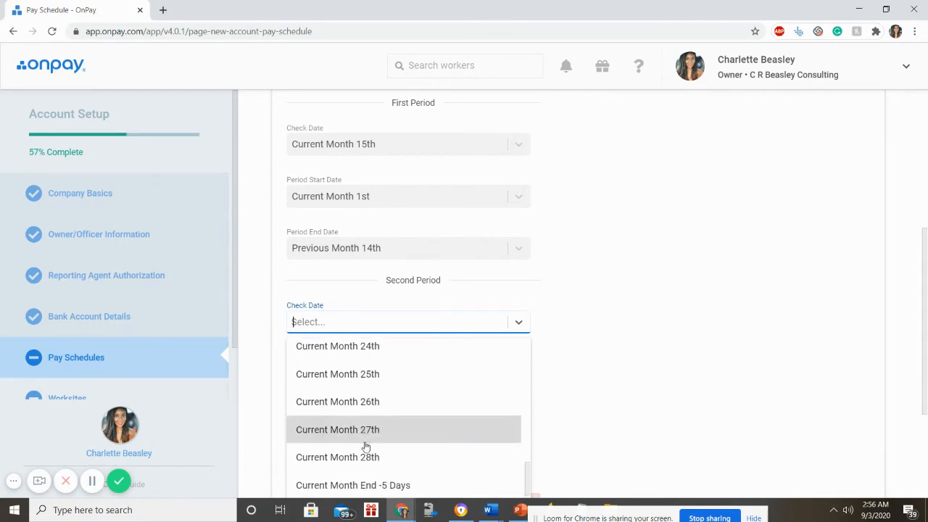
{"action": "left_click", "coordinate": [365, 455]}
- Make the second period run from Current Month 15th to Current Month 27th
{"action": "left_click", "coordinate": [364, 370]}
{"action": "scroll", "coordinate": [359, 435], "scroll_direction": "down", "scroll_amount": 4}
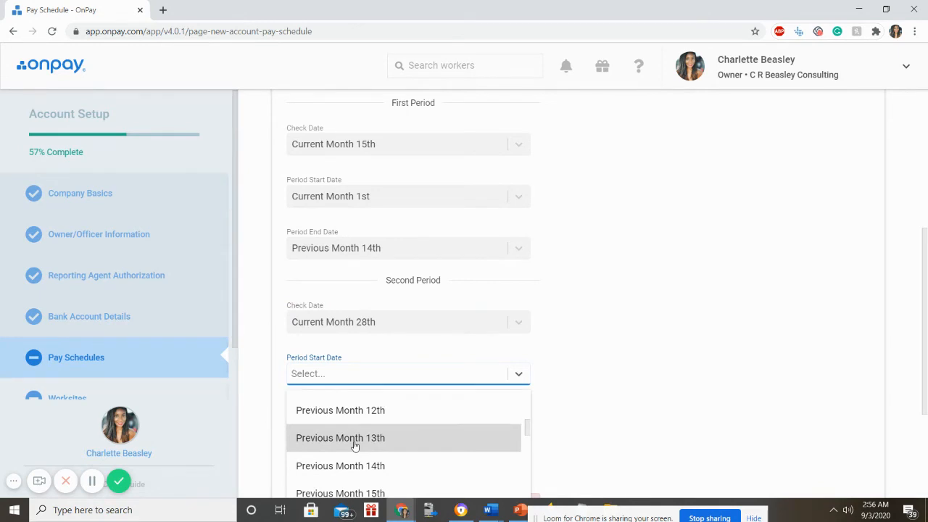
{"action": "scroll", "coordinate": [356, 445], "scroll_direction": "down", "scroll_amount": 1}
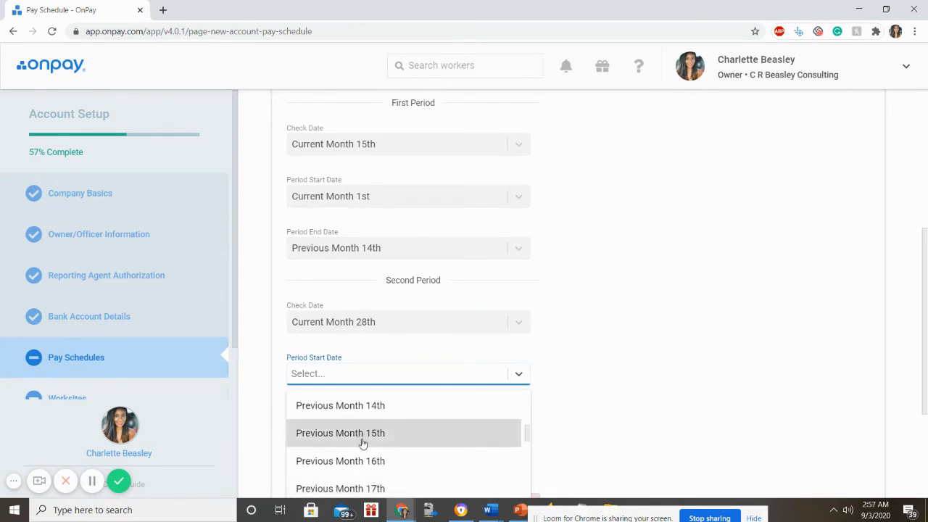
{"action": "left_click", "coordinate": [363, 441]}
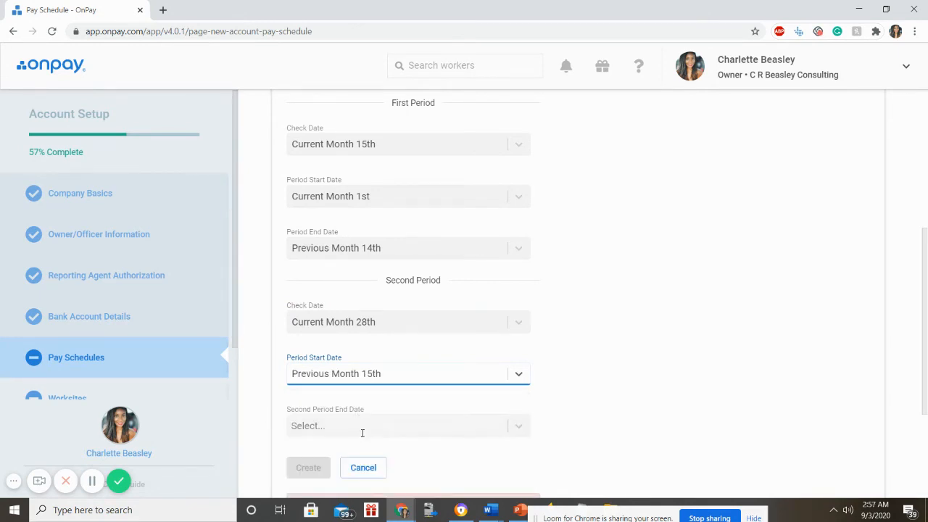
{"action": "left_click", "coordinate": [362, 433]}
{"action": "scroll", "coordinate": [341, 369], "scroll_direction": "down", "scroll_amount": 6}
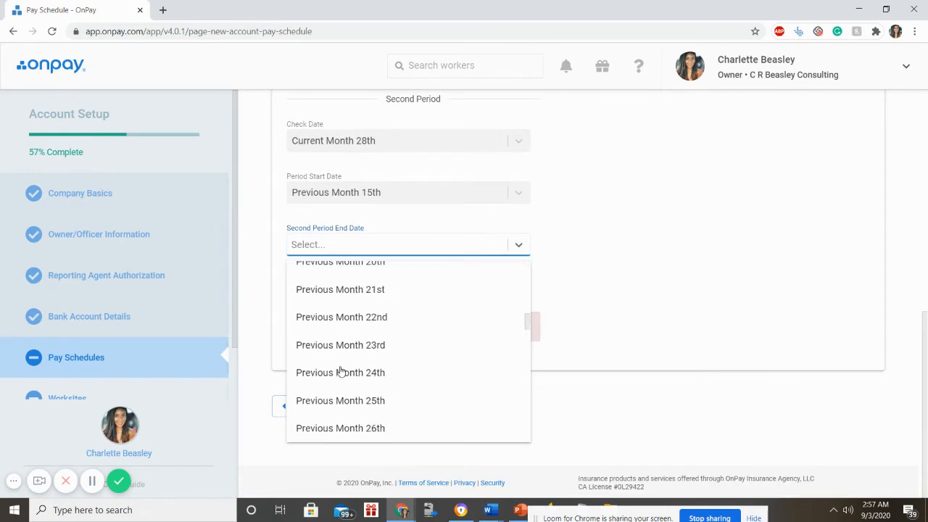
{"action": "scroll", "coordinate": [340, 372], "scroll_direction": "down", "scroll_amount": 1}
{"action": "left_click", "coordinate": [327, 181]}
{"action": "left_click", "coordinate": [327, 183]}
{"action": "scroll", "coordinate": [330, 259], "scroll_direction": "down", "scroll_amount": 4}
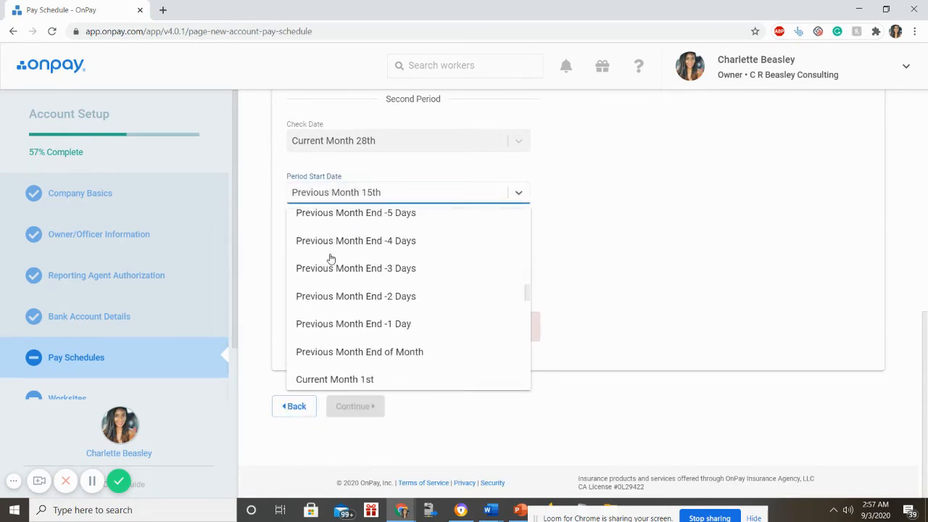
{"action": "scroll", "coordinate": [330, 259], "scroll_direction": "down", "scroll_amount": 9}
{"action": "scroll", "coordinate": [340, 275], "scroll_direction": "up", "scroll_amount": 2}
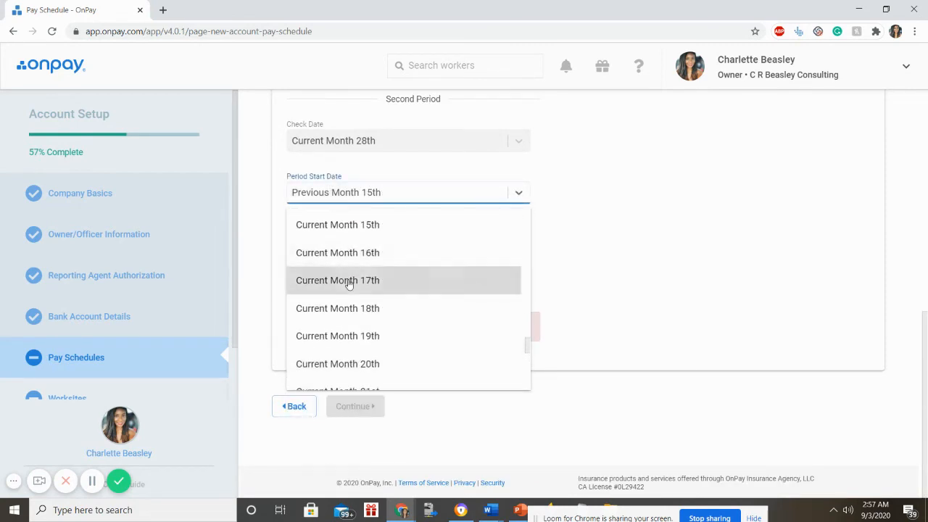
{"action": "left_click", "coordinate": [348, 225]}
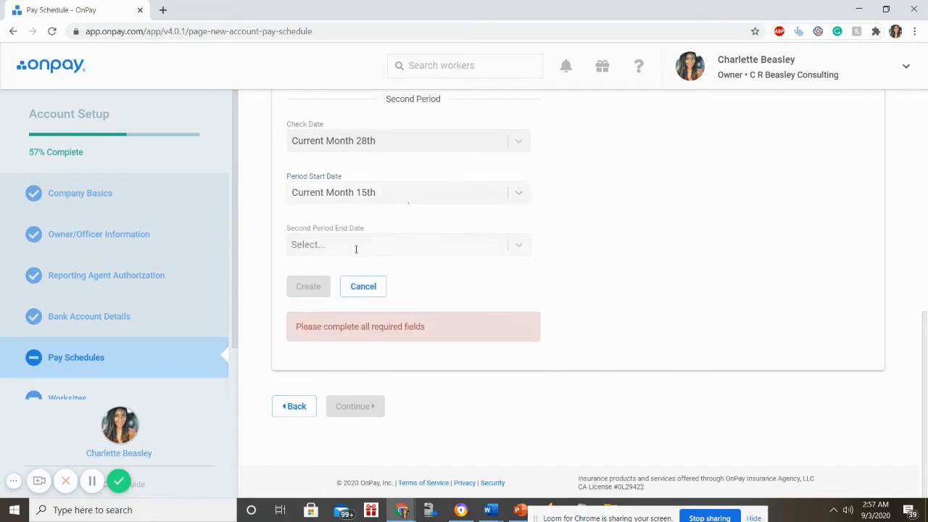
{"action": "left_click", "coordinate": [356, 246]}
{"action": "scroll", "coordinate": [356, 308], "scroll_direction": "down", "scroll_amount": 20}
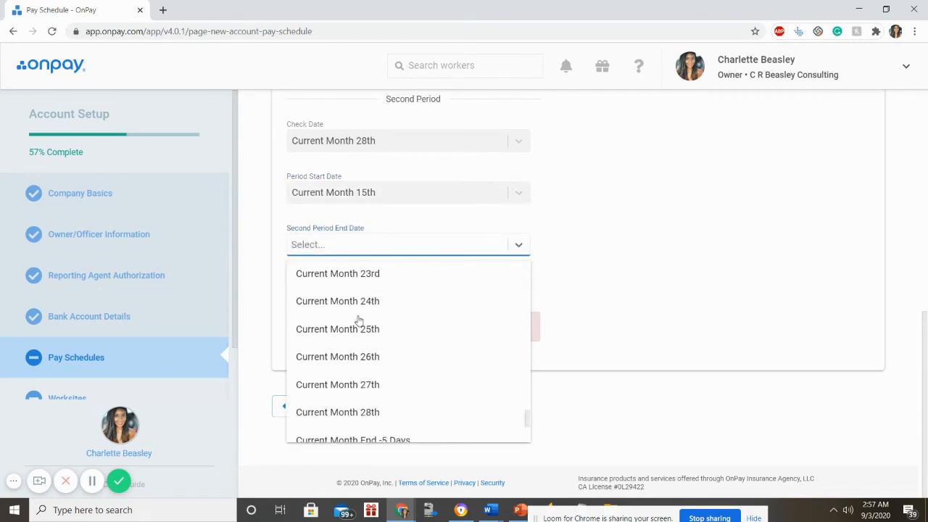
{"action": "scroll", "coordinate": [364, 395], "scroll_direction": "down", "scroll_amount": 3}
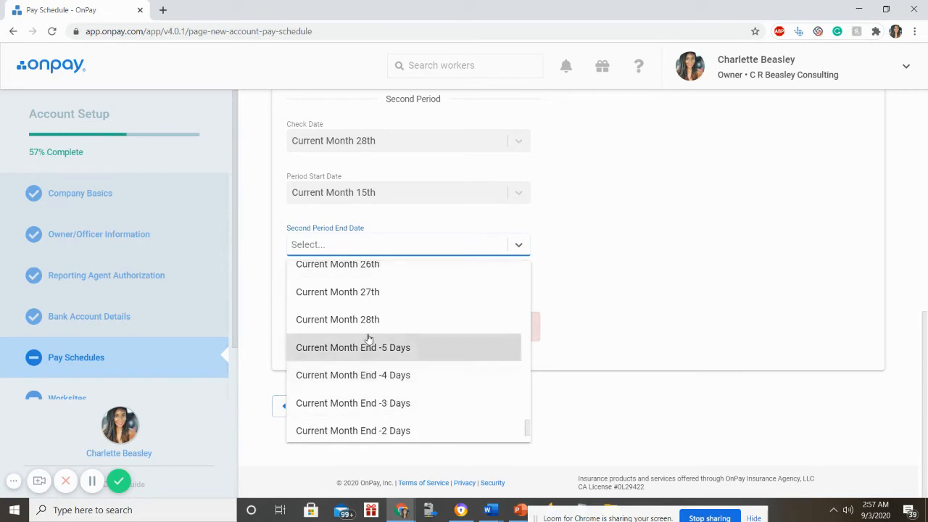
{"action": "left_click", "coordinate": [366, 292]}
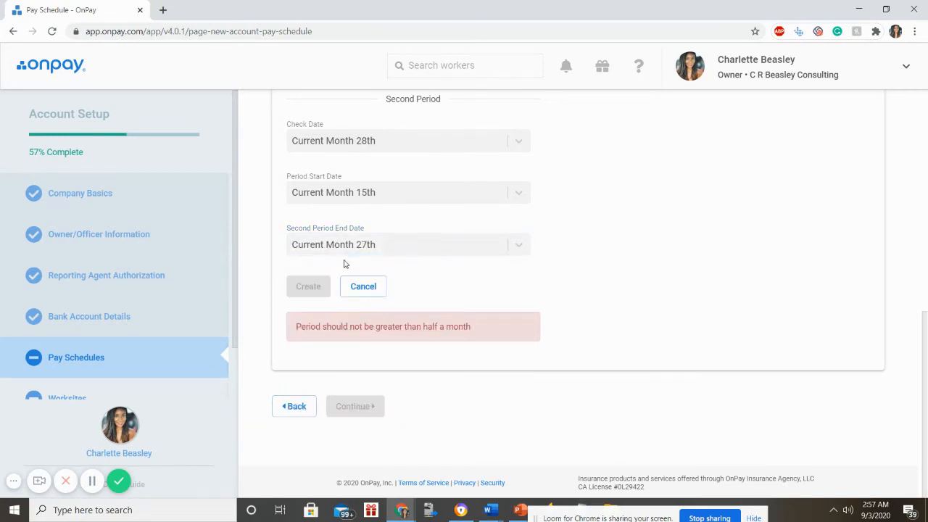
- Create the Salaried Payroll pay schedule
{"action": "scroll", "coordinate": [557, 269], "scroll_direction": "up", "scroll_amount": 5}
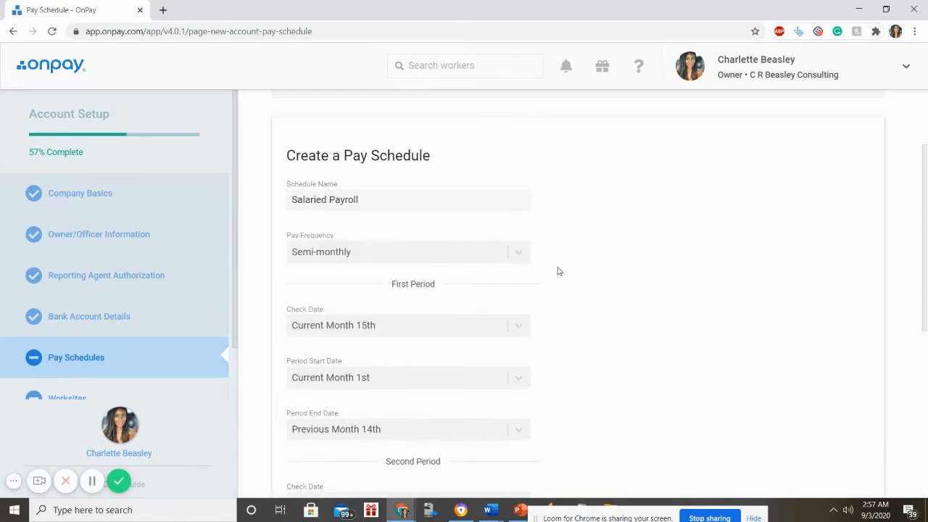
{"action": "scroll", "coordinate": [557, 271], "scroll_direction": "down", "scroll_amount": 5}
{"action": "left_click", "coordinate": [311, 225]}
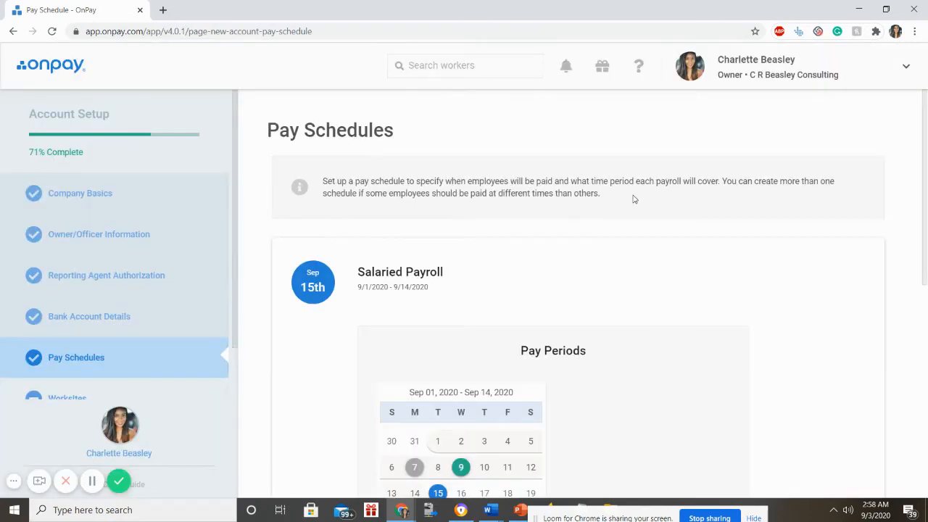
- Review the Salaried Payroll pay period calendars, then proceed to the Worksites step
{"action": "scroll", "coordinate": [620, 221], "scroll_direction": "down", "scroll_amount": 3}
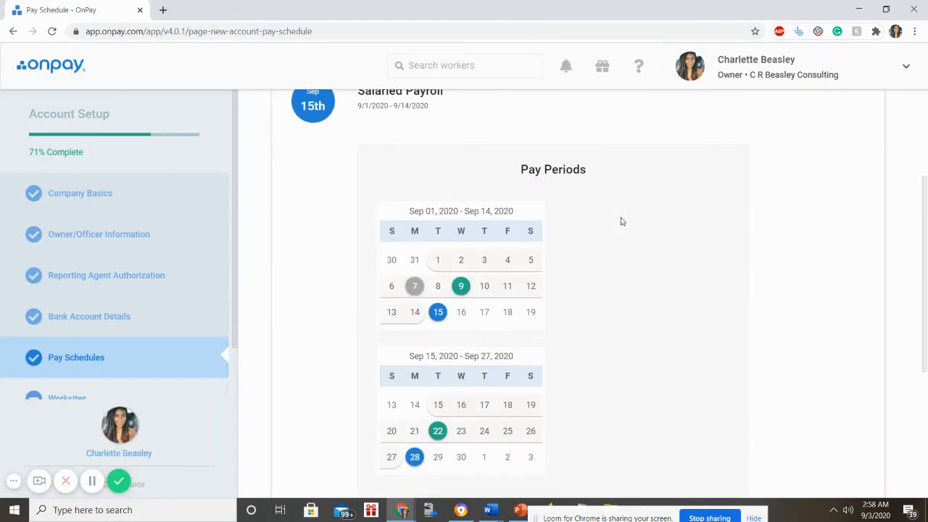
{"action": "scroll", "coordinate": [618, 225], "scroll_direction": "up", "scroll_amount": 2}
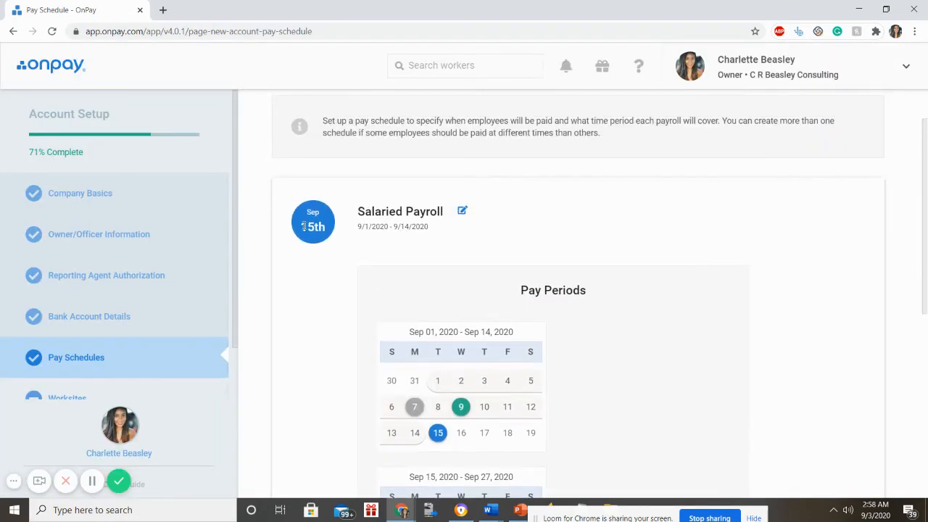
{"action": "scroll", "coordinate": [365, 255], "scroll_direction": "down", "scroll_amount": 4}
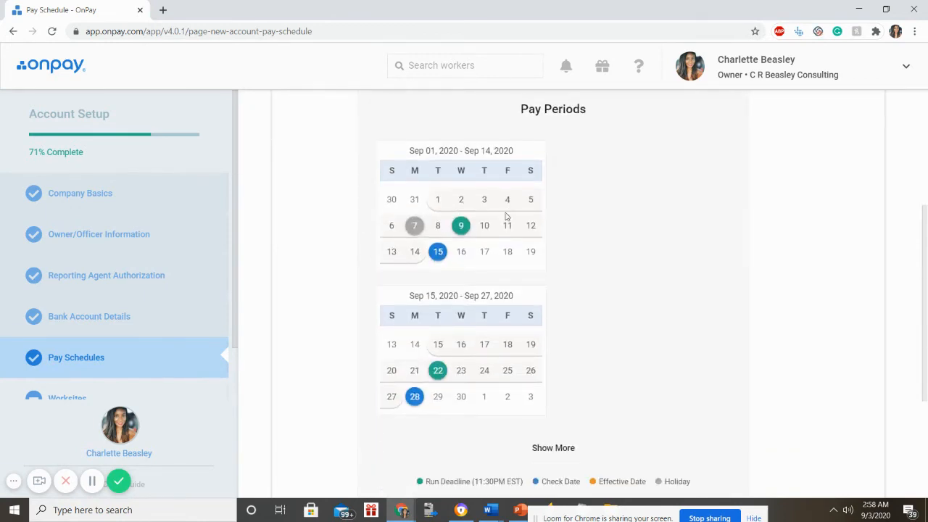
{"action": "scroll", "coordinate": [489, 253], "scroll_direction": "down", "scroll_amount": 3}
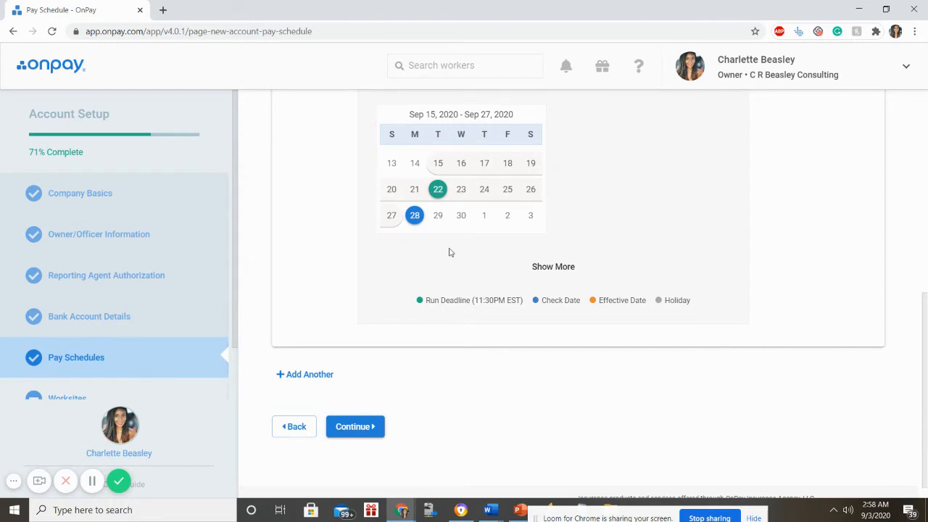
{"action": "scroll", "coordinate": [449, 250], "scroll_direction": "up", "scroll_amount": 4}
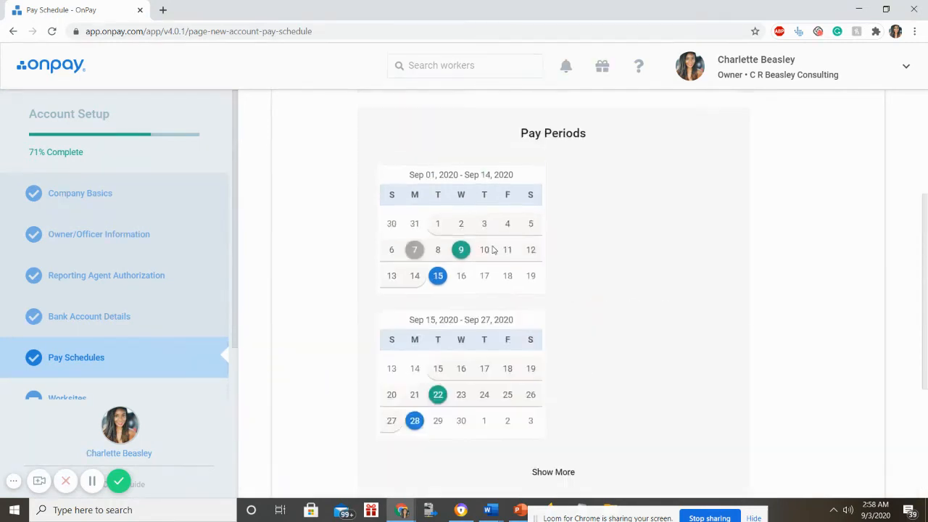
{"action": "scroll", "coordinate": [500, 254], "scroll_direction": "down", "scroll_amount": 1}
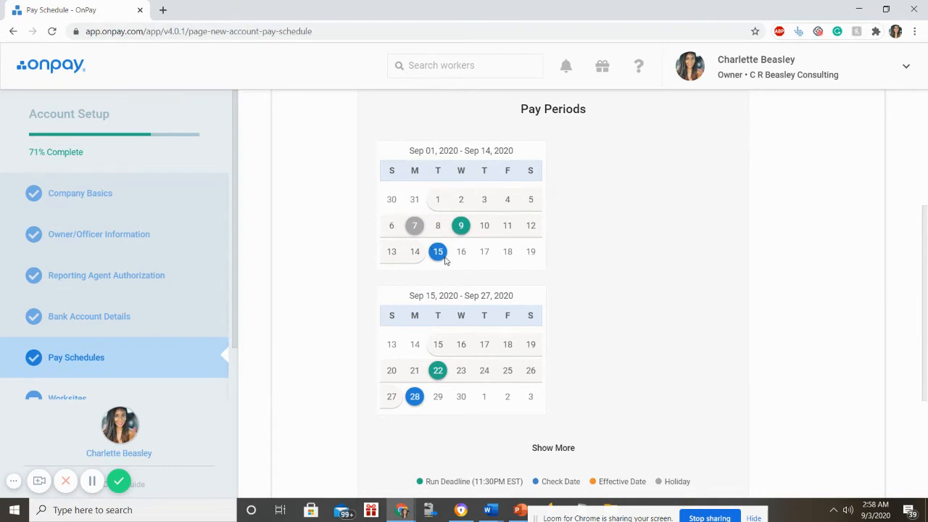
{"action": "scroll", "coordinate": [449, 290], "scroll_direction": "down", "scroll_amount": 3}
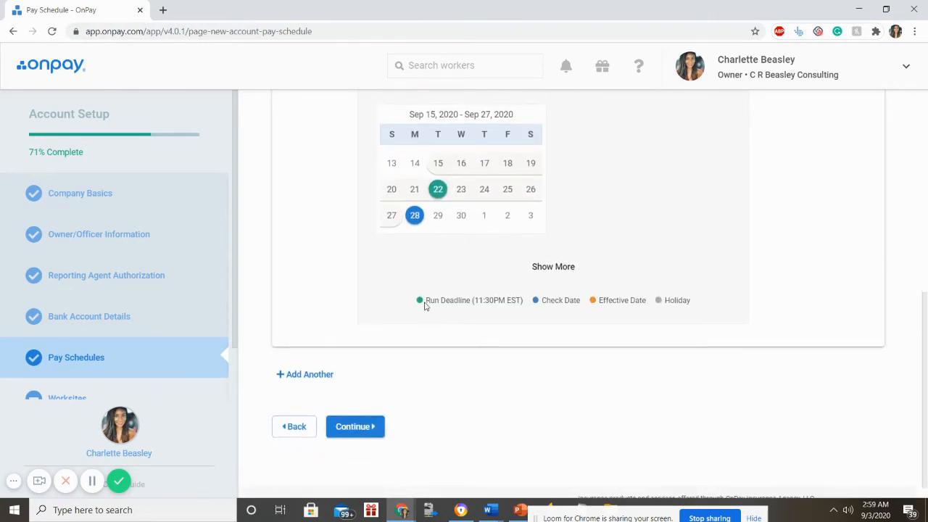
{"action": "scroll", "coordinate": [461, 303], "scroll_direction": "up", "scroll_amount": 3}
{"action": "scroll", "coordinate": [464, 308], "scroll_direction": "down", "scroll_amount": 1}
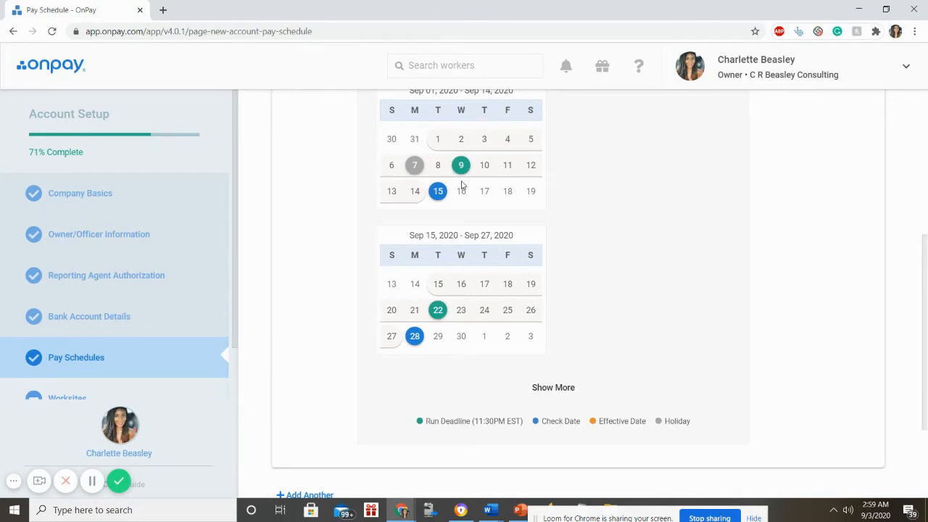
{"action": "scroll", "coordinate": [460, 217], "scroll_direction": "down", "scroll_amount": 2}
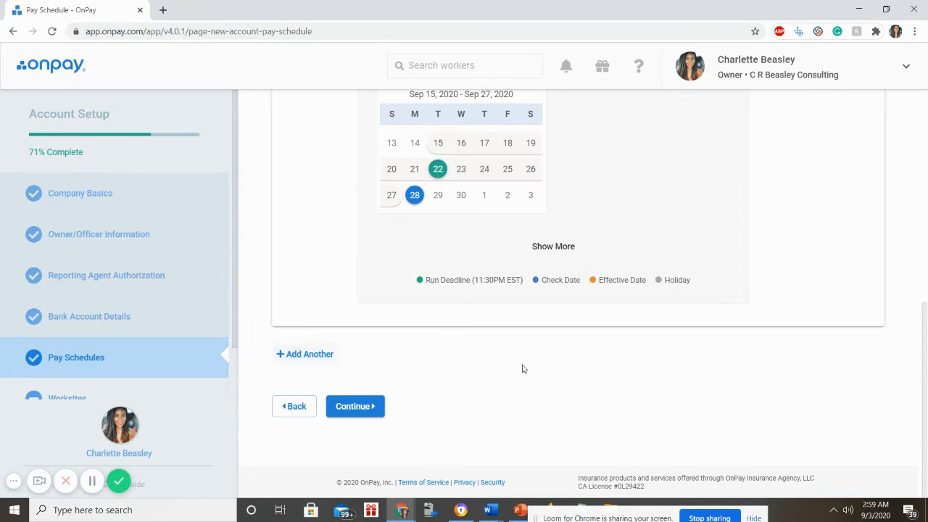
{"action": "left_click", "coordinate": [362, 405]}
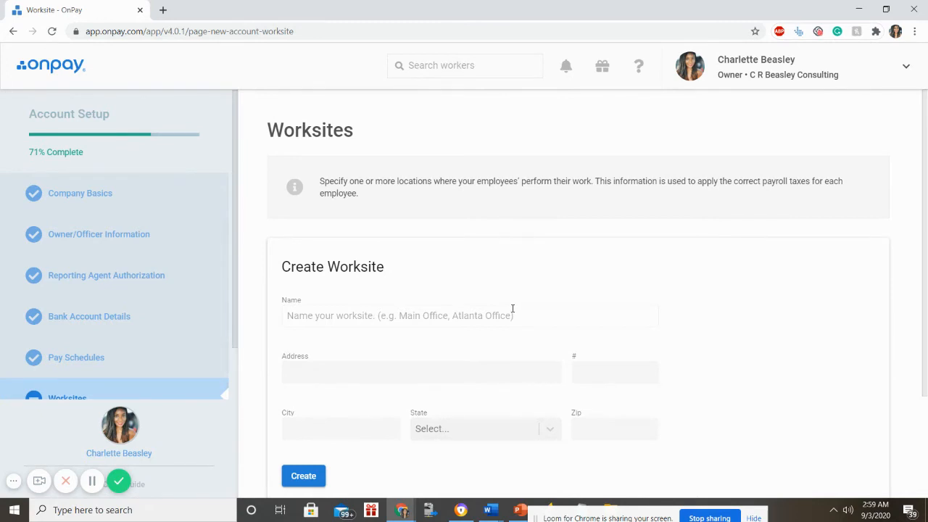
- Name the worksite 'Main Office' and enter its street address
{"action": "left_click", "coordinate": [512, 309]}
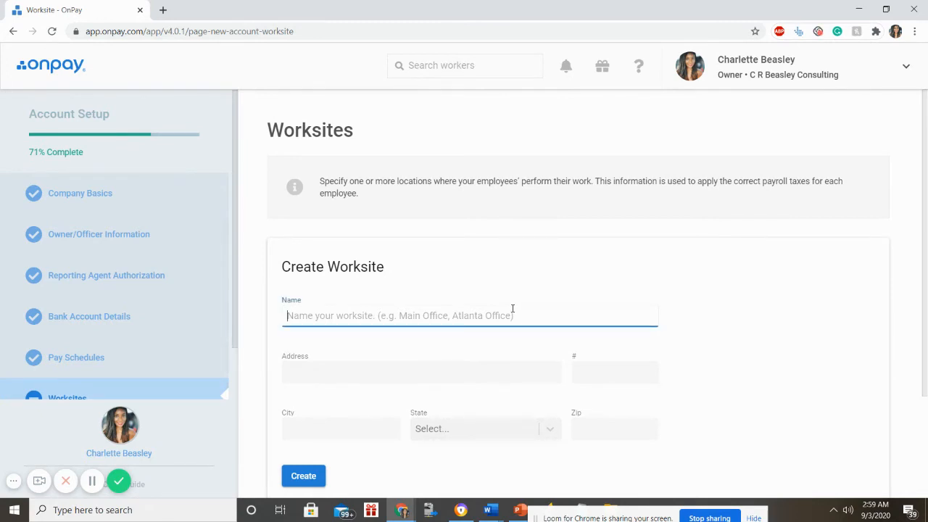
{"action": "type", "text": "Main Office"}
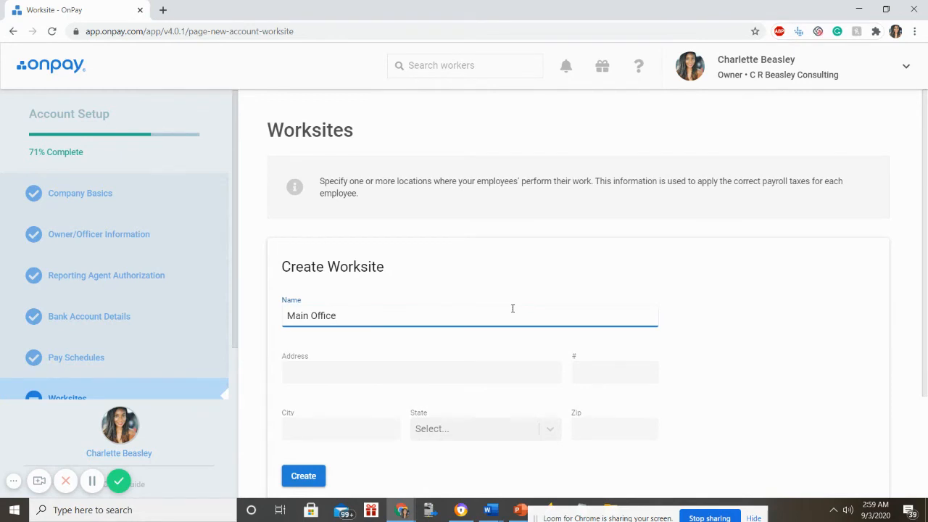
{"action": "left_click", "coordinate": [427, 373]}
{"action": "scroll", "coordinate": [428, 371], "scroll_direction": "down", "scroll_amount": 2}
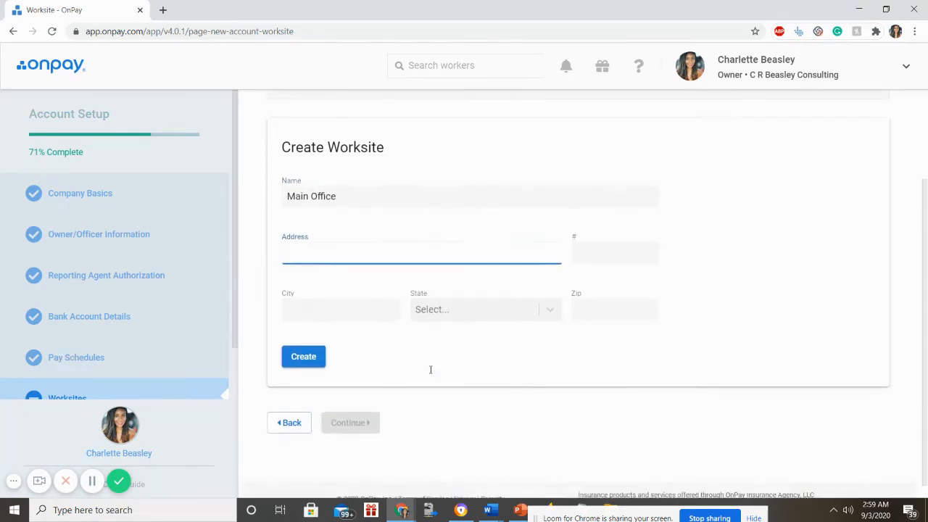
{"action": "type", "text": "222"}
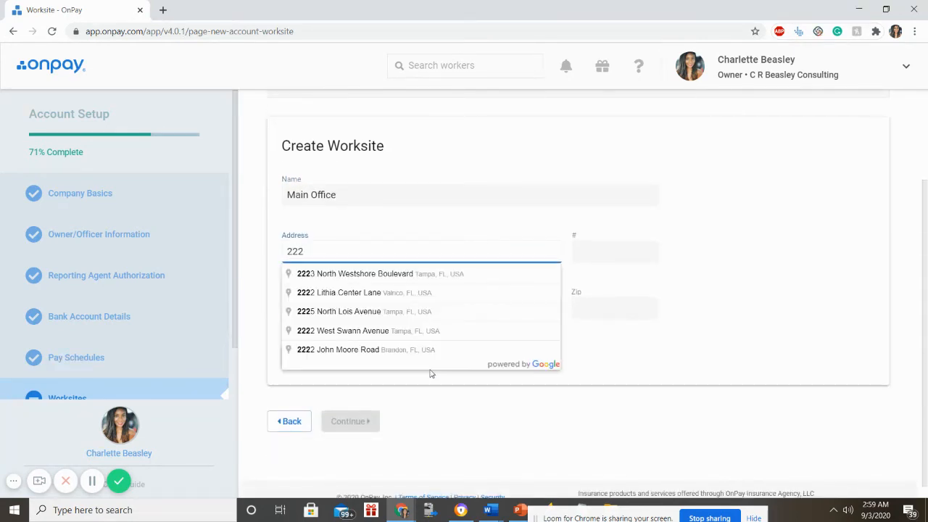
{"action": "key", "text": "BackSpace"}
{"action": "key", "text": "BackSpace"}
{"action": "type", "text": "111 Davis"}
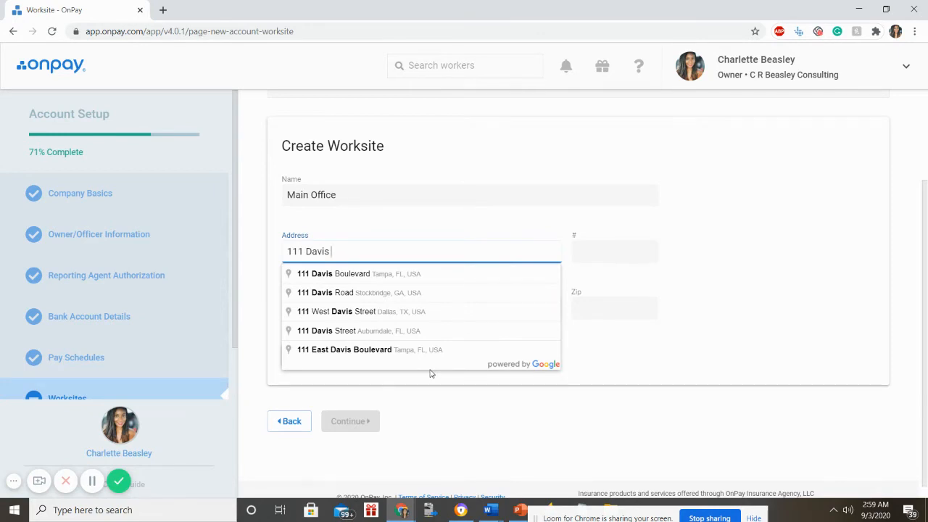
{"action": "type", "text": " Street"}
{"action": "key", "text": "Tab"}
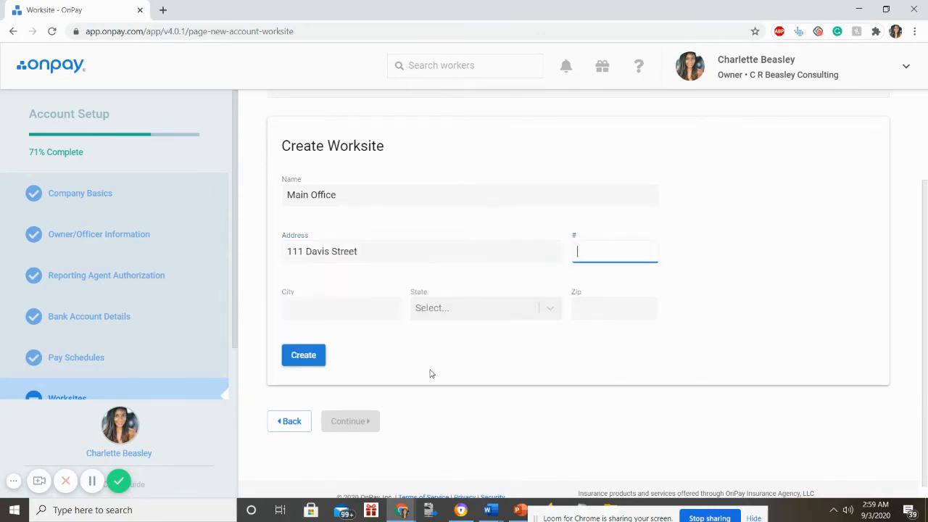
- Fill in the worksite's city, Florida as state, and zip code, then create it
{"action": "key", "text": "Tab"}
{"action": "type", "text": "Tampa"}
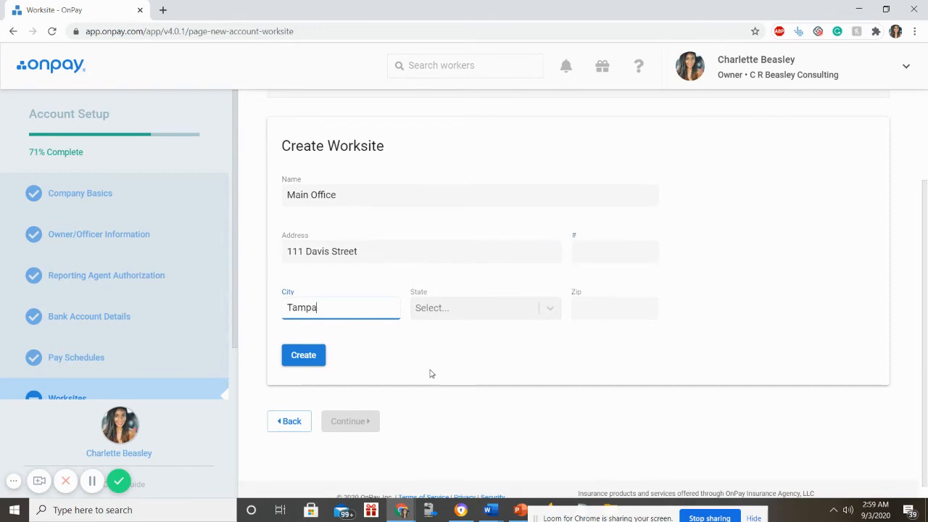
{"action": "key", "text": "Tab"}
{"action": "type", "text": "Fl"}
{"action": "key", "text": "Return"}
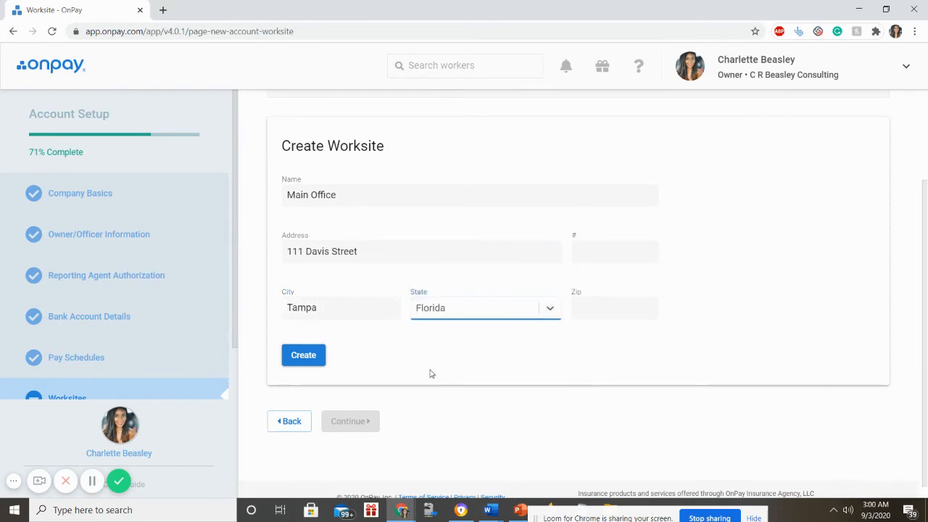
{"action": "key", "text": "Tab"}
{"action": "type", "text": "33"}
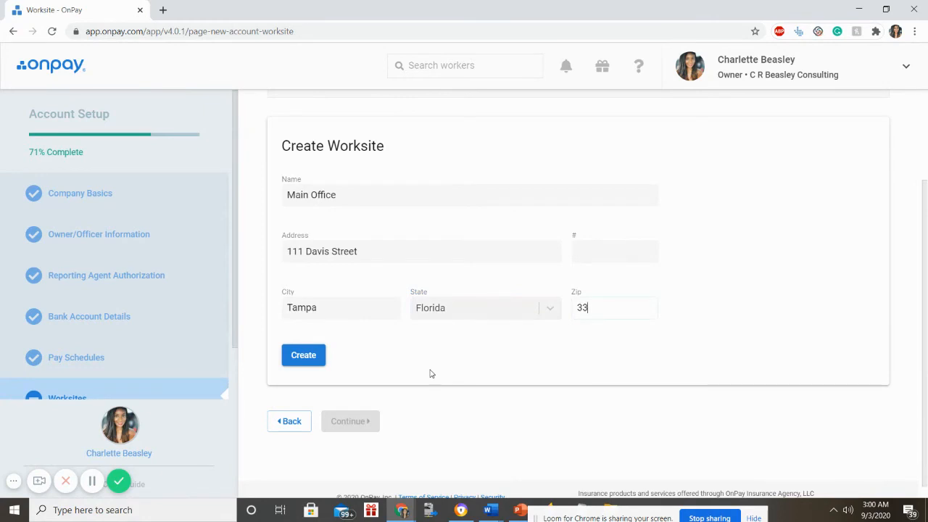
{"action": "type", "text": "634"}
{"action": "left_click", "coordinate": [303, 354]}
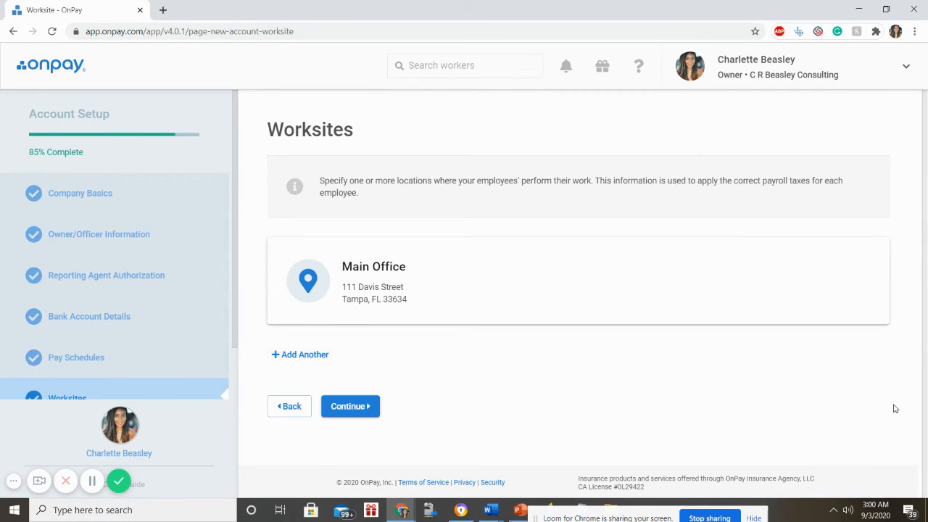
- Proceed to Plaid bank verification and search the bank list for 'region'
{"action": "left_click", "coordinate": [355, 406]}
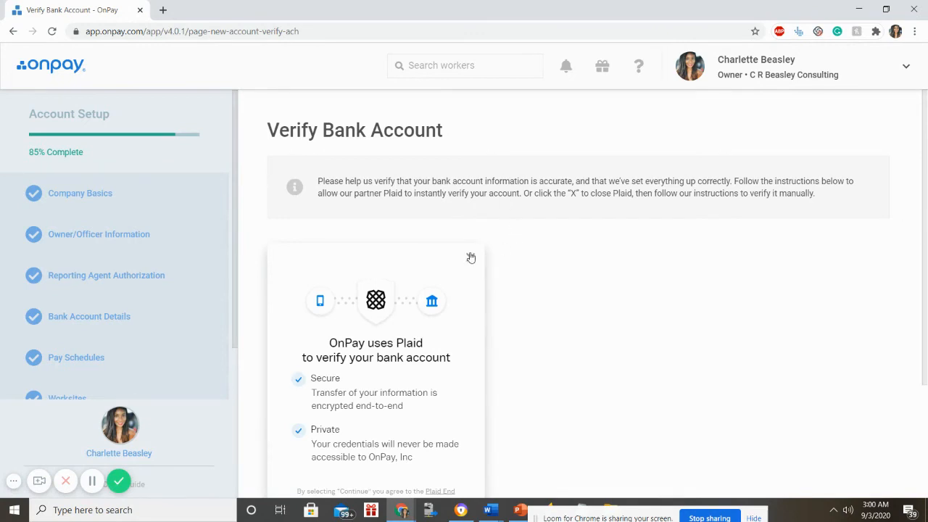
{"action": "scroll", "coordinate": [500, 254], "scroll_direction": "down", "scroll_amount": 1}
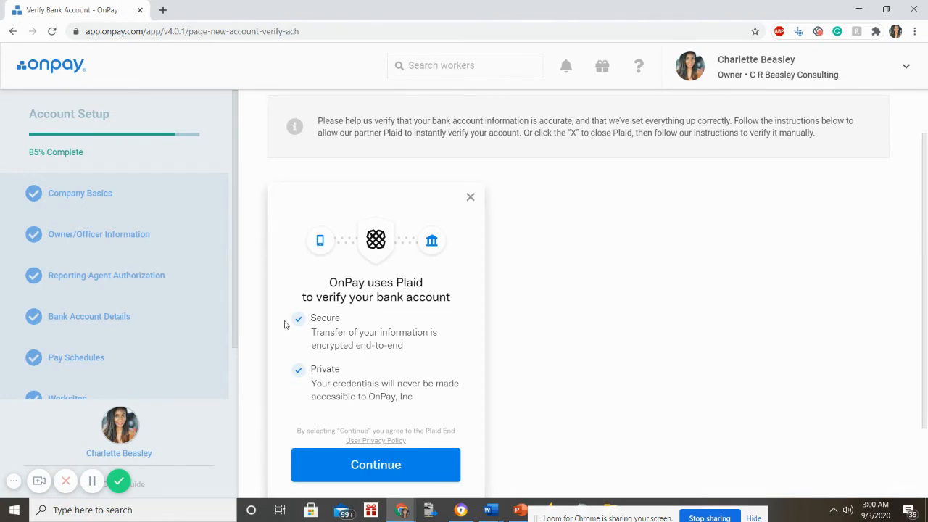
{"action": "left_click", "coordinate": [362, 481]}
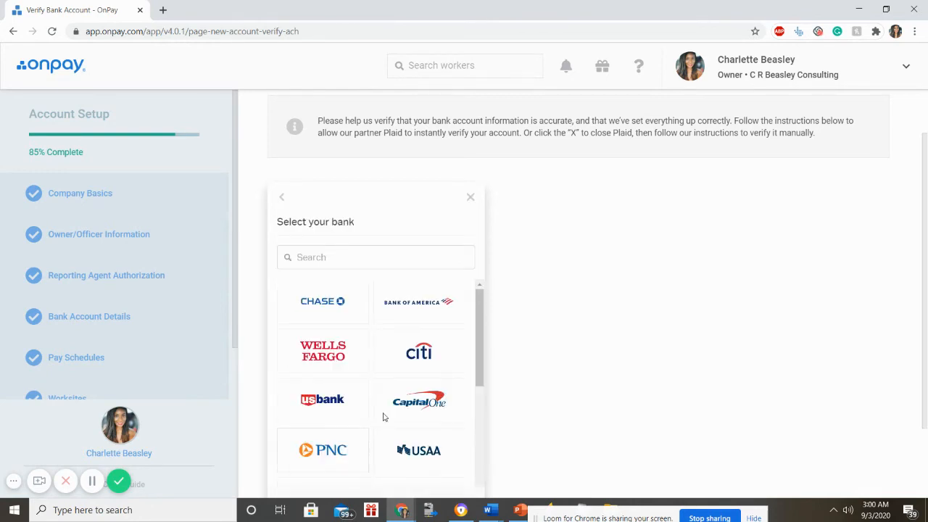
{"action": "left_click", "coordinate": [377, 264]}
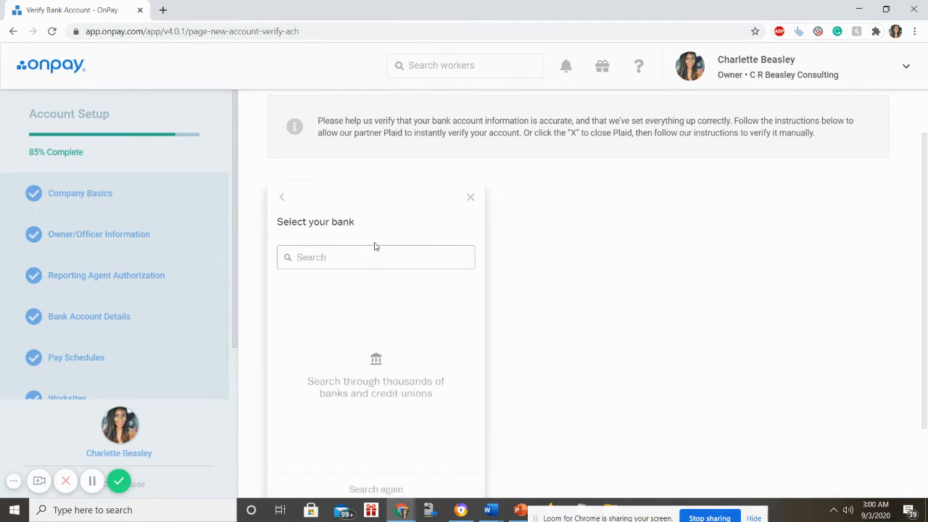
{"action": "type", "text": "region"}
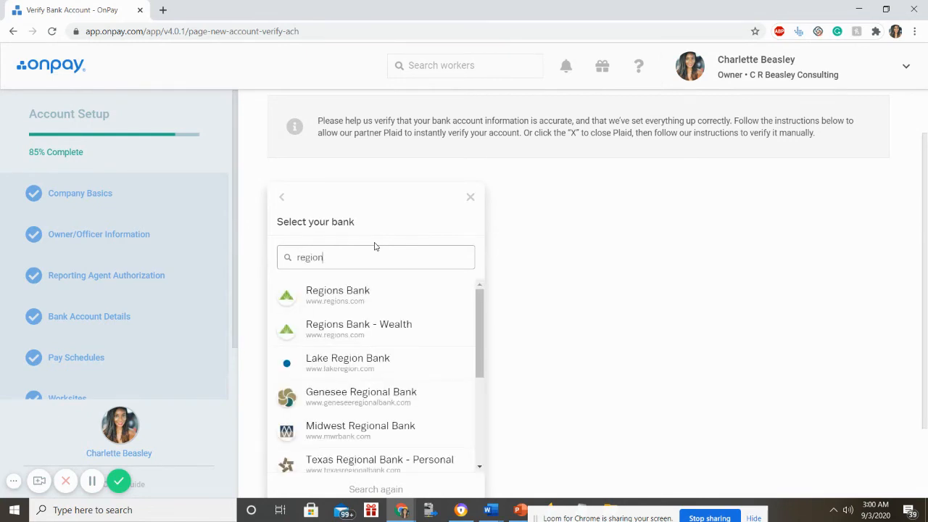
- Pick Regions Bank, cancel its sign-in to leave verification for later, and close the setup guide
{"action": "left_click", "coordinate": [348, 299]}
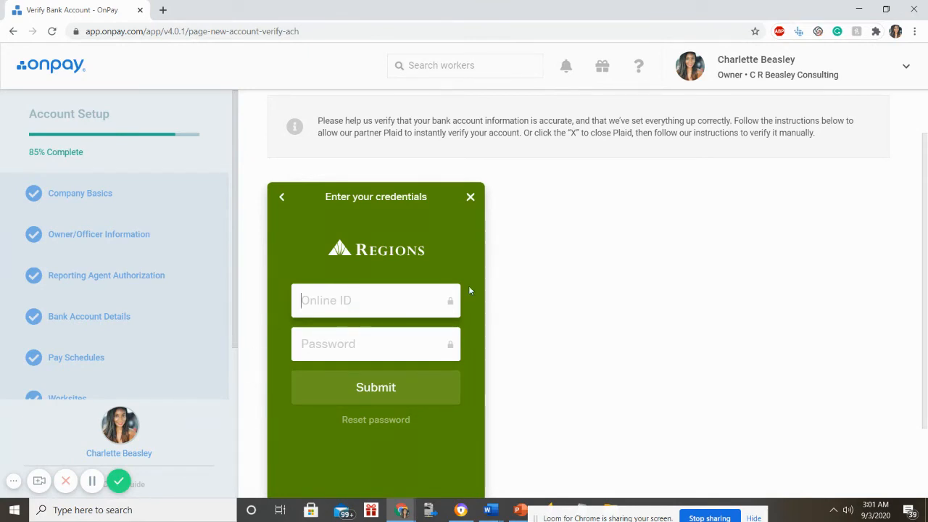
{"action": "left_click", "coordinate": [470, 197]}
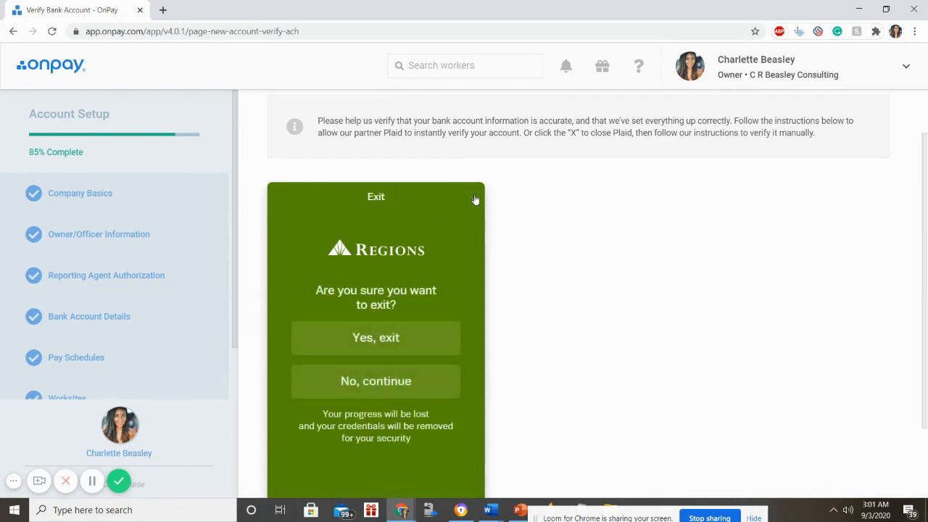
{"action": "left_click", "coordinate": [383, 337]}
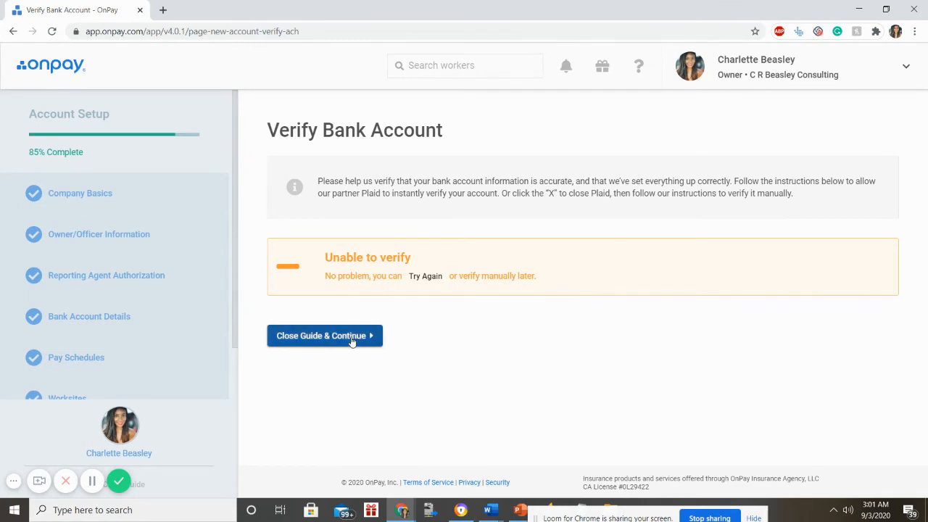
{"action": "left_click", "coordinate": [317, 341]}
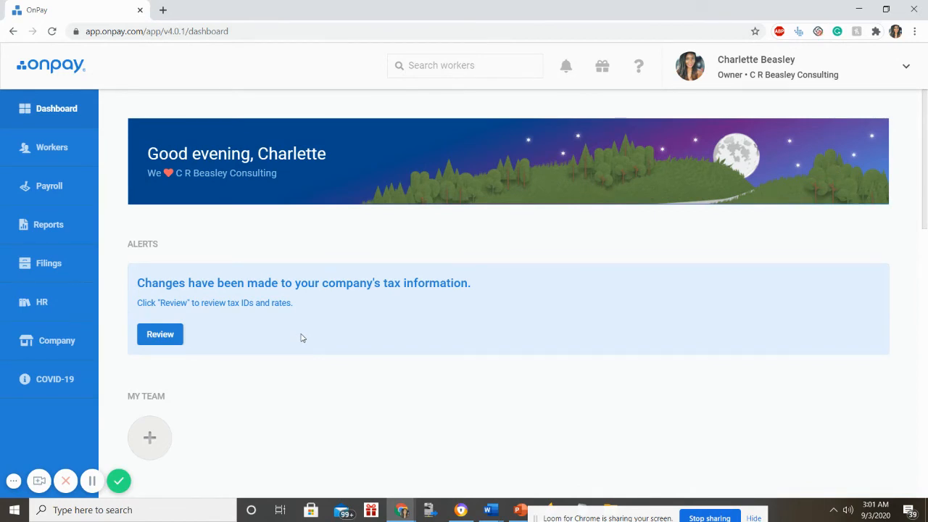
- Go to Workers > Employees to show the empty Active Employees list
{"action": "left_click", "coordinate": [92, 264]}
{"action": "mouse_move", "coordinate": [23, 202]}
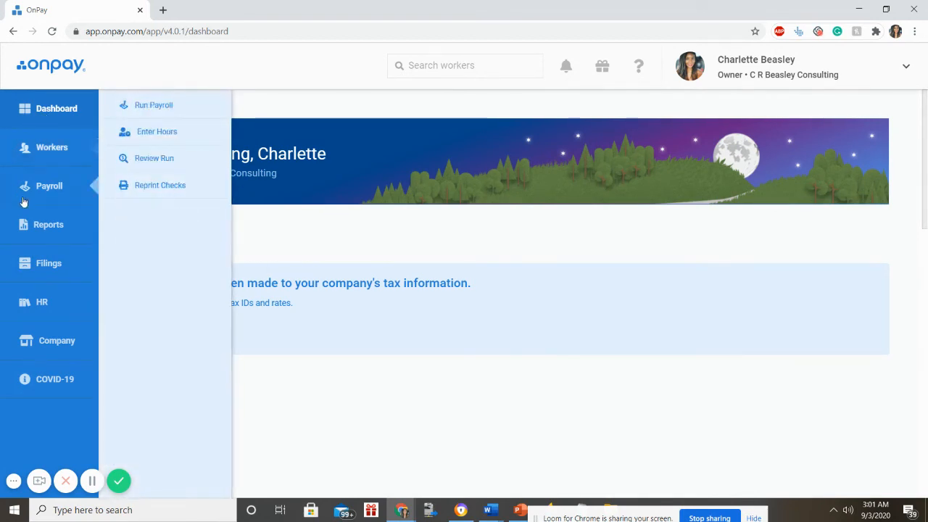
{"action": "mouse_move", "coordinate": [38, 310]}
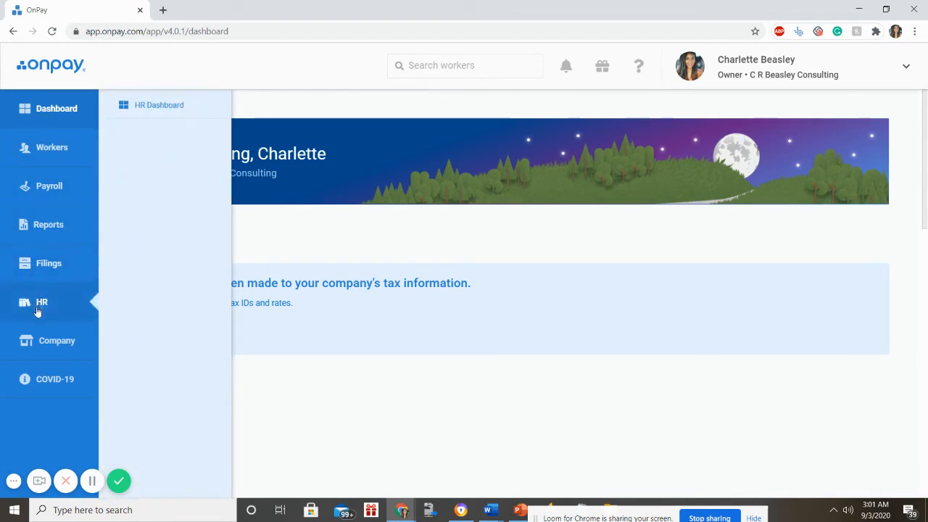
{"action": "mouse_move", "coordinate": [41, 262]}
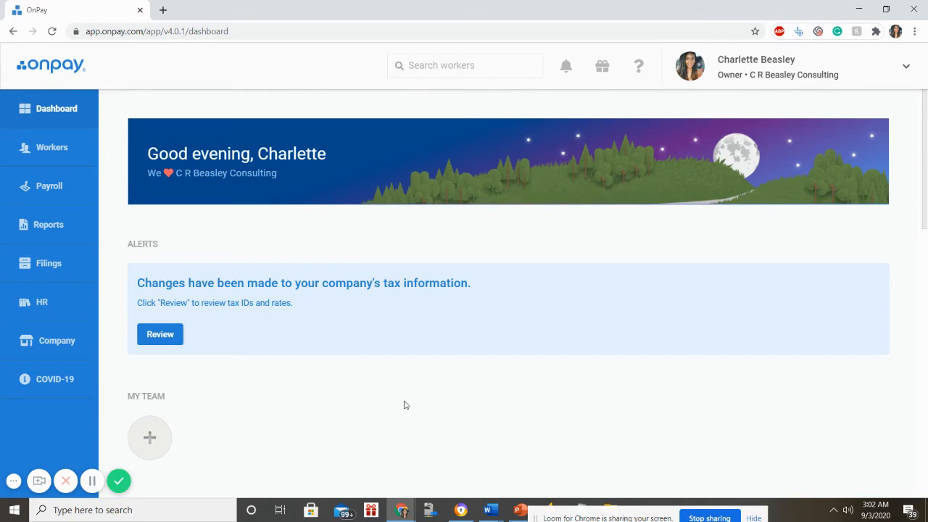
{"action": "mouse_move", "coordinate": [85, 208]}
{"action": "mouse_move", "coordinate": [74, 193]}
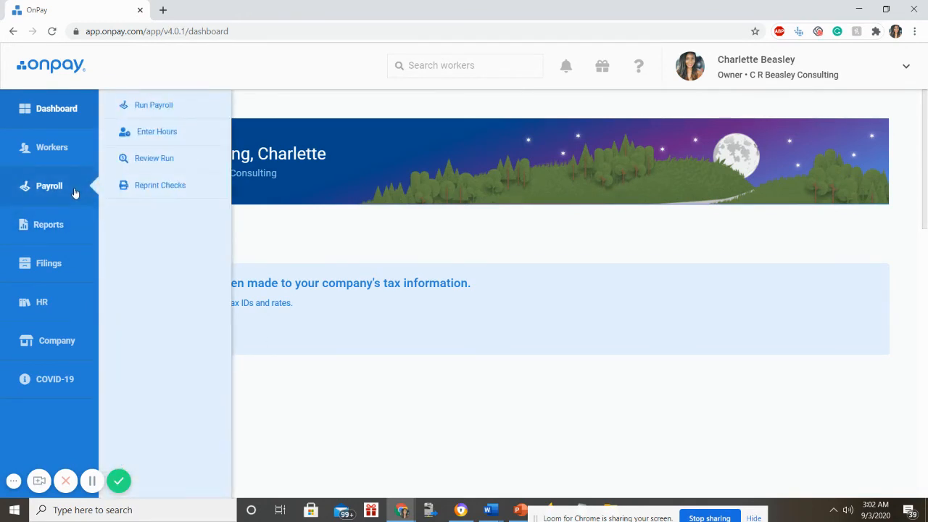
{"action": "mouse_move", "coordinate": [67, 158]}
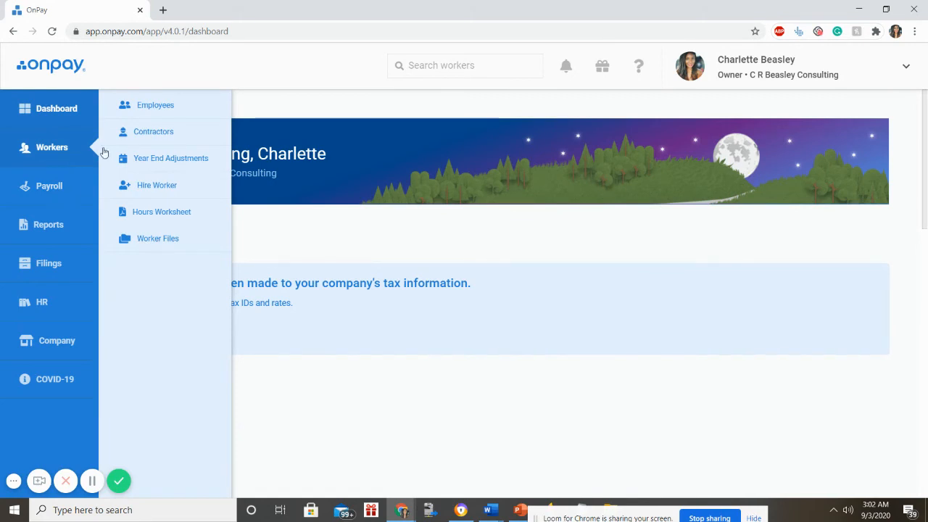
{"action": "left_click", "coordinate": [141, 107]}
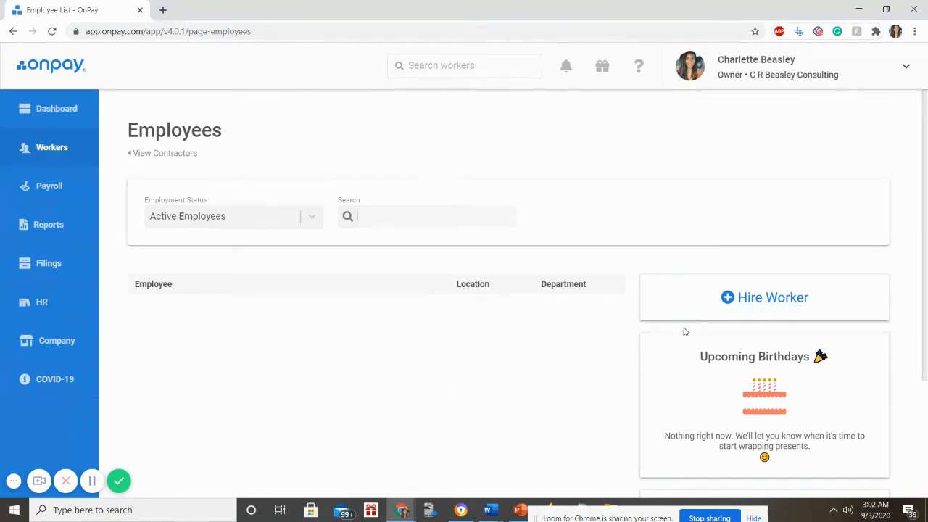
- Choose Hire Worker, then the Add an employee option
{"action": "left_click", "coordinate": [731, 303]}
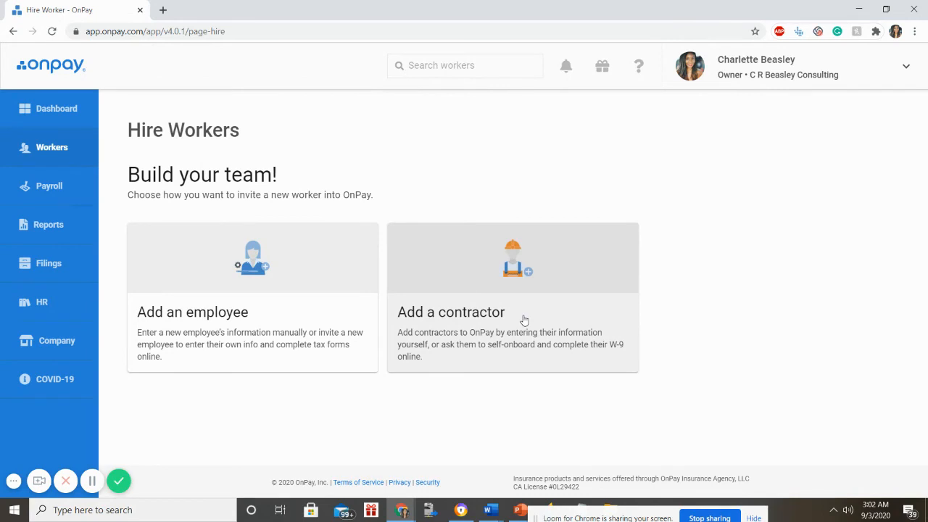
{"action": "left_click", "coordinate": [248, 309]}
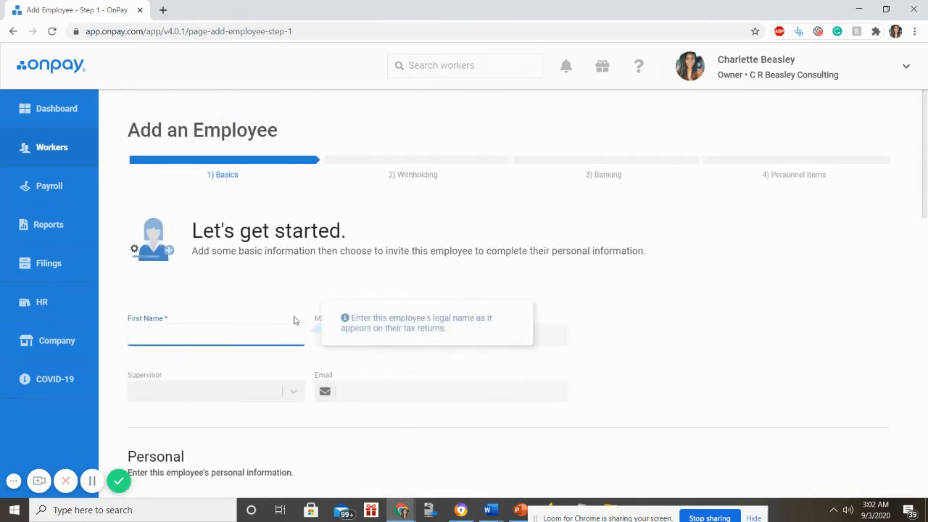
- Enter the employee's first and last name, leaving the middle initial empty
{"action": "type", "text": "John"}
{"action": "key", "text": "Tab"}
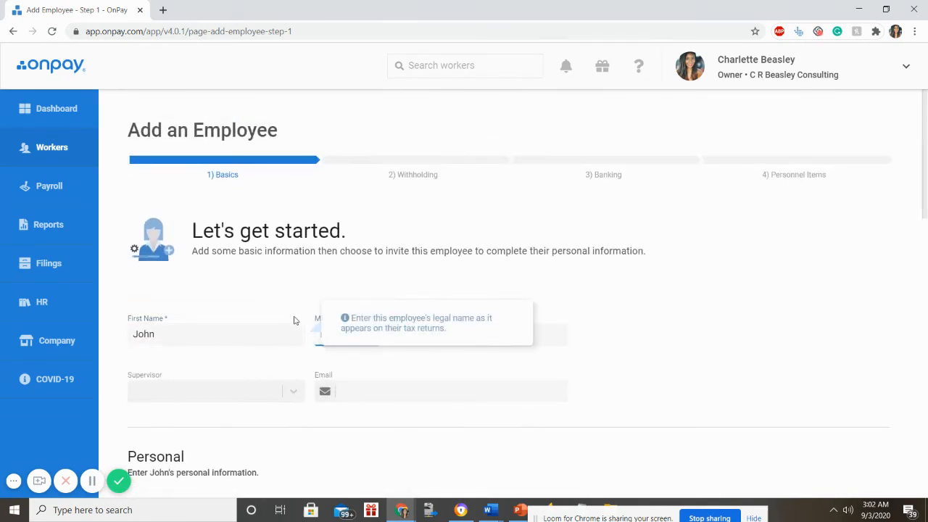
{"action": "key", "text": "Tab"}
{"action": "key", "text": "Tab"}
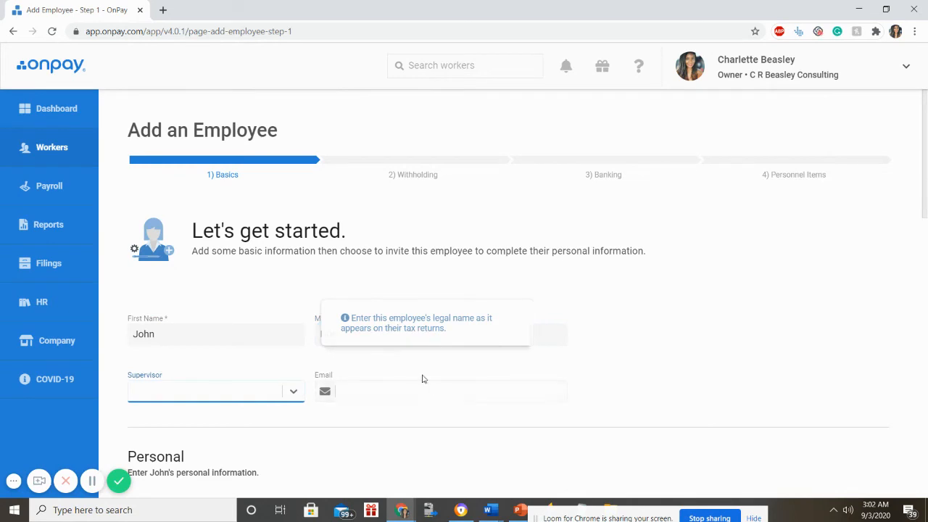
{"action": "left_click", "coordinate": [300, 338]}
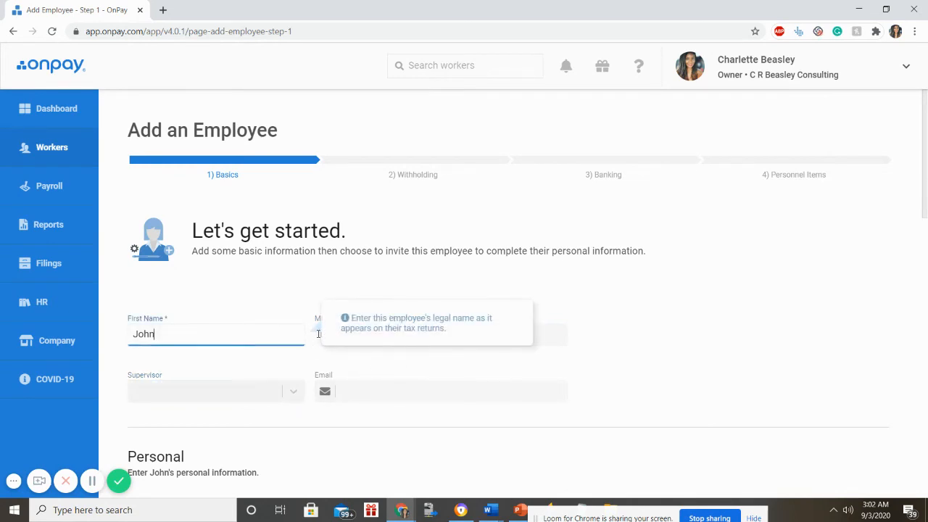
{"action": "key", "text": "Tab"}
{"action": "key", "text": "BackSpace"}
{"action": "key", "text": "Tab"}
{"action": "type", "text": "Doe"}
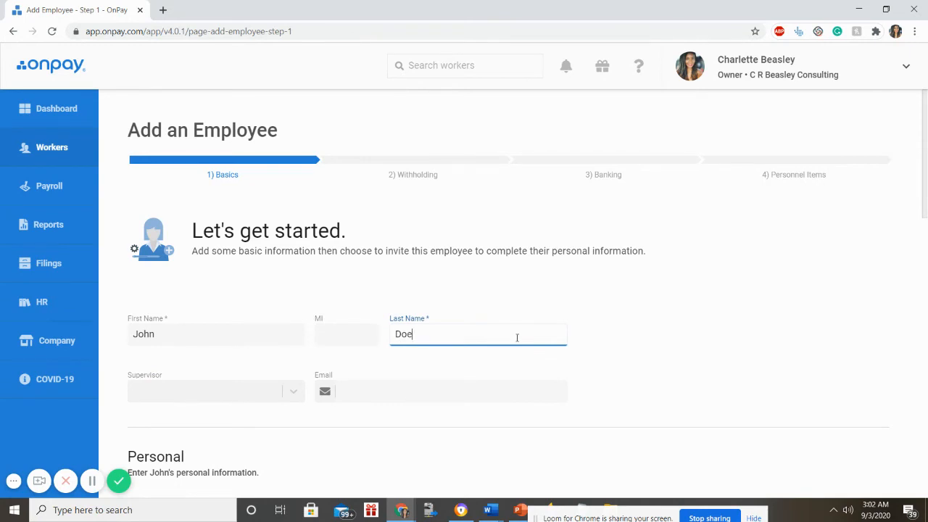
{"action": "scroll", "coordinate": [517, 337], "scroll_direction": "down", "scroll_amount": 1}
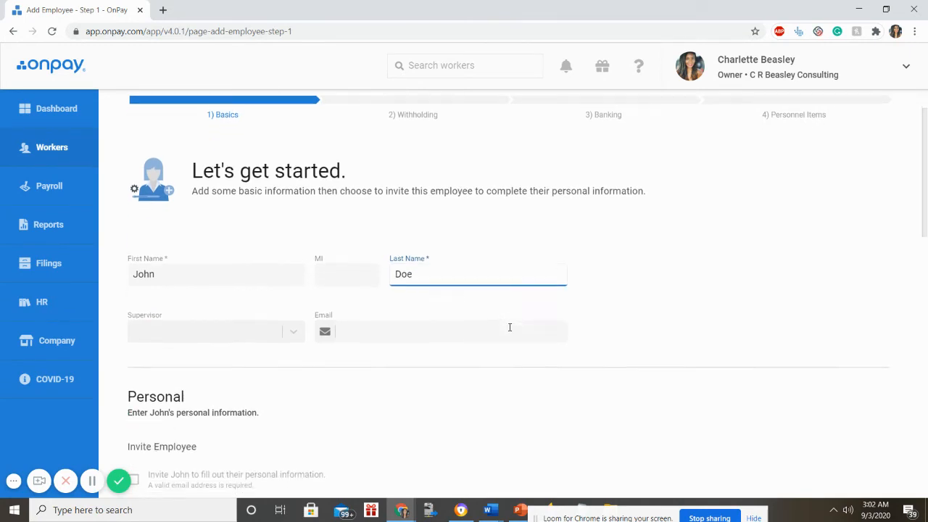
- Leave Supervisor unset after opening its list, and move down to the email field
{"action": "left_click", "coordinate": [266, 330]}
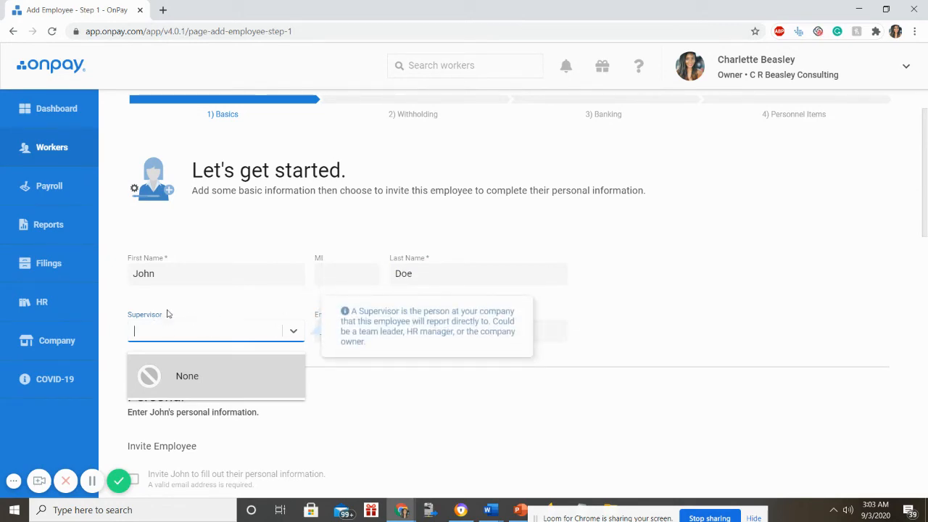
{"action": "left_click", "coordinate": [598, 316]}
{"action": "scroll", "coordinate": [579, 343], "scroll_direction": "down", "scroll_amount": 1}
{"action": "left_click", "coordinate": [370, 278]}
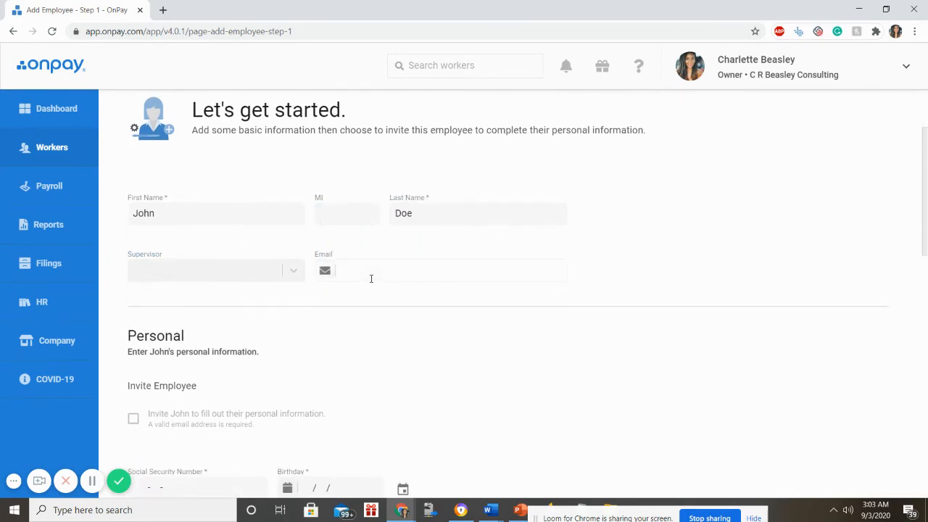
{"action": "scroll", "coordinate": [266, 355], "scroll_direction": "down", "scroll_amount": 2}
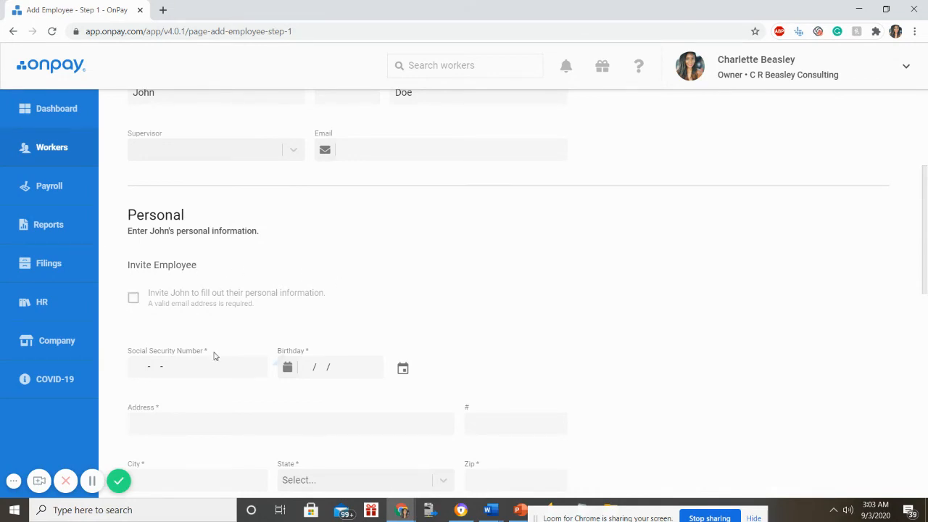
- Enter the employee's Social Security number
{"action": "scroll", "coordinate": [215, 356], "scroll_direction": "down", "scroll_amount": 1}
{"action": "left_click", "coordinate": [146, 304]}
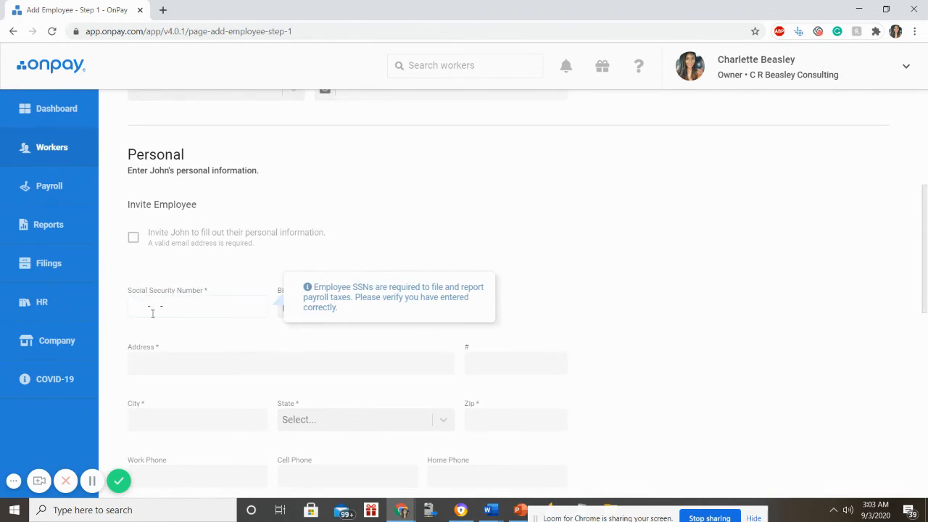
{"action": "type", "text": "111111111"}
{"action": "left_click", "coordinate": [268, 342]}
{"action": "left_click", "coordinate": [312, 304]}
{"action": "left_click", "coordinate": [413, 316]}
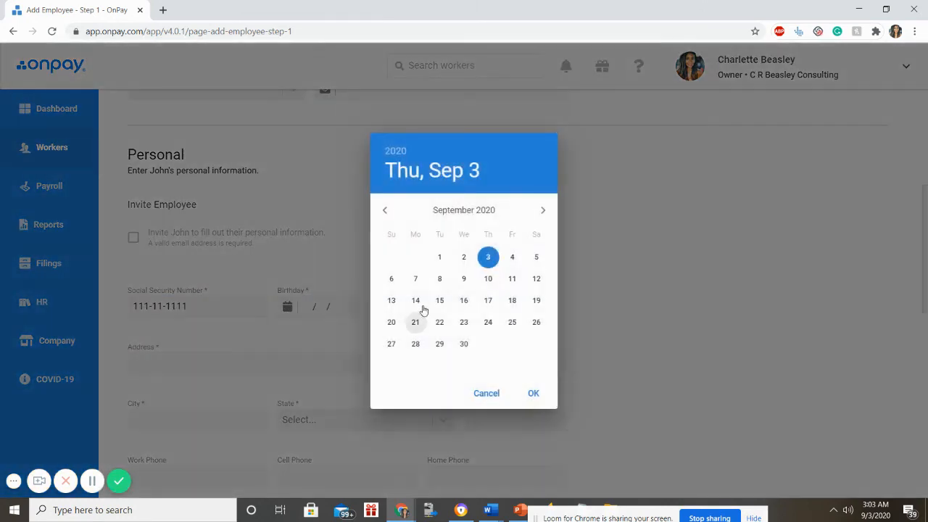
{"action": "left_click", "coordinate": [398, 154]}
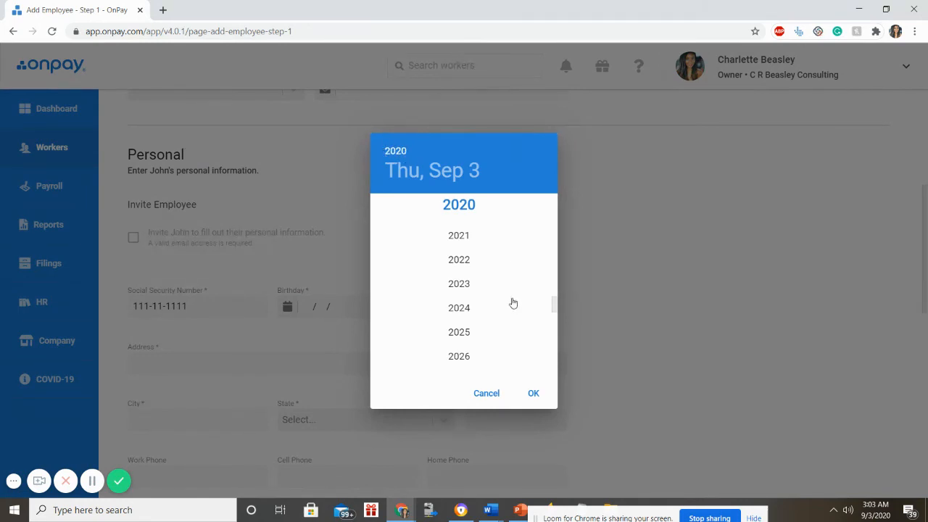
{"action": "left_click_drag", "start_coordinate": [552, 303], "coordinate": [539, 263]}
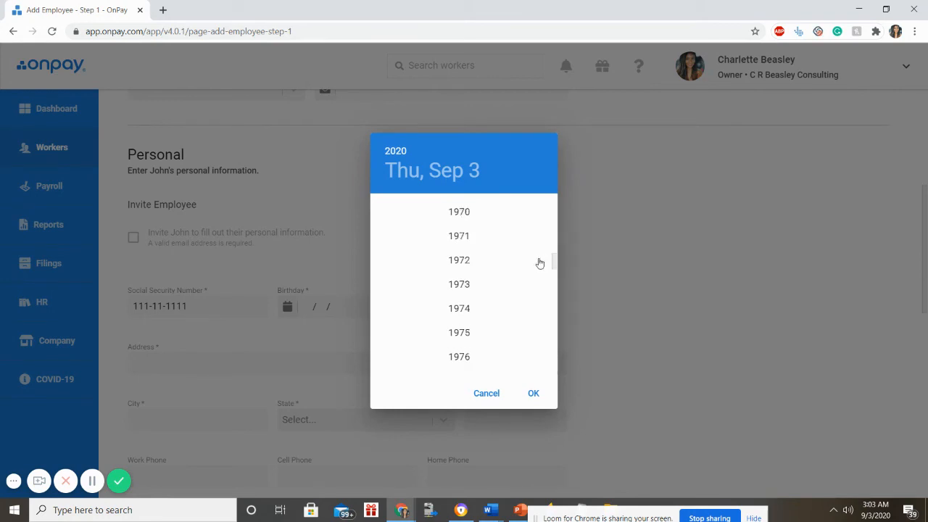
{"action": "left_click", "coordinate": [469, 263]}
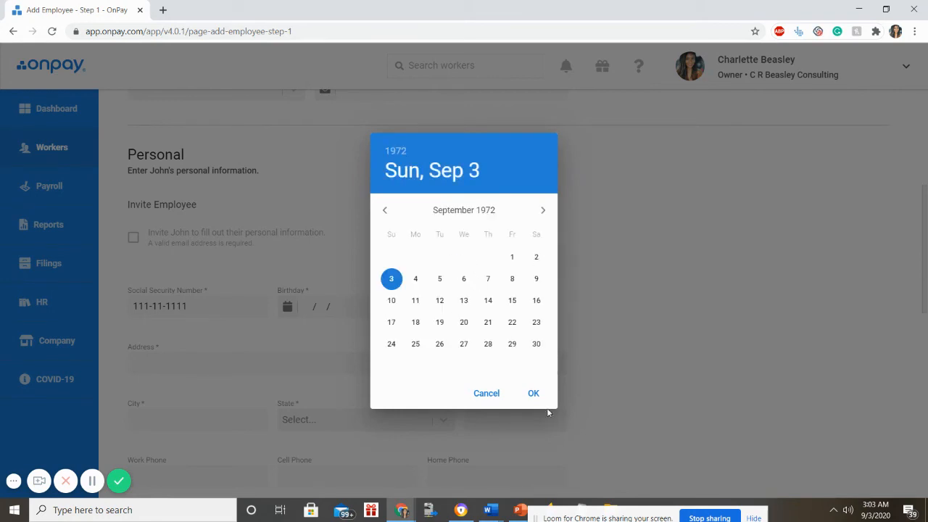
{"action": "left_click", "coordinate": [392, 301]}
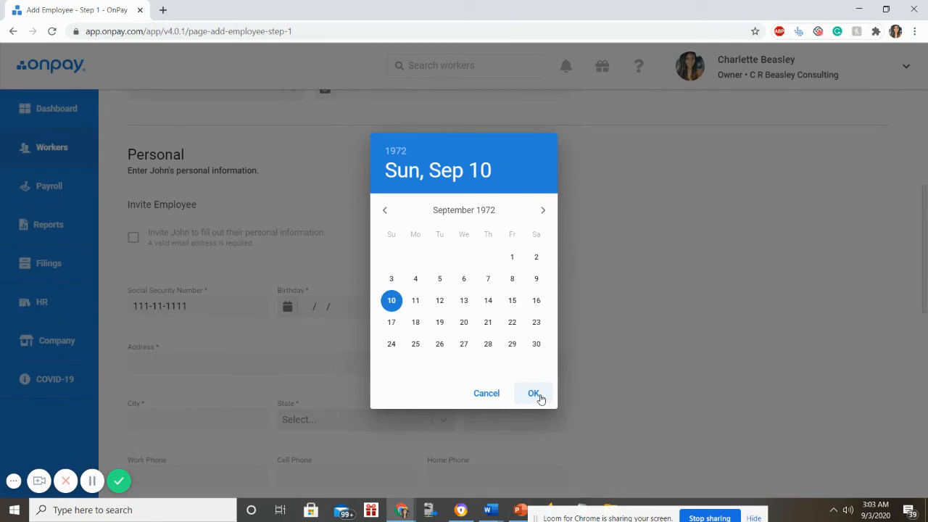
{"action": "left_click", "coordinate": [539, 398]}
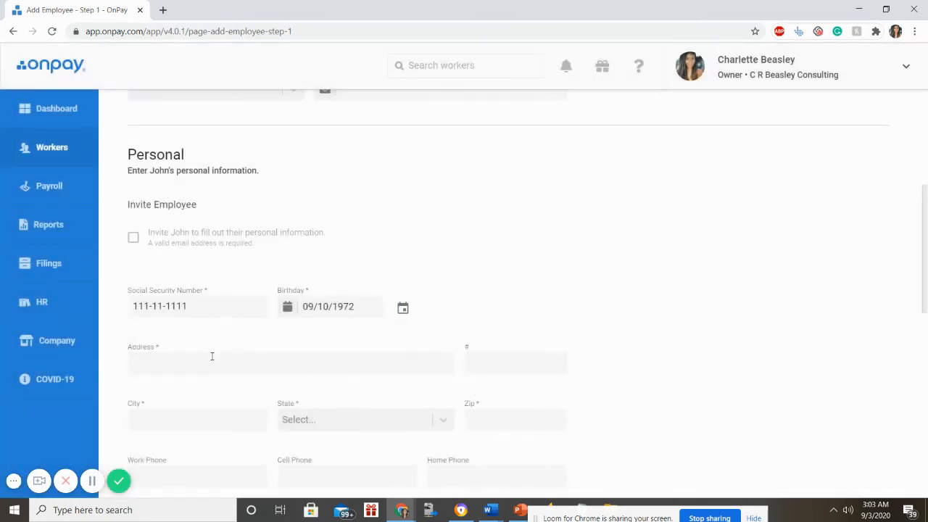
{"action": "left_click", "coordinate": [211, 356]}
- Fill the home address from the first suggestion, auto-filling city, state and zip
{"action": "type", "text": "111"}
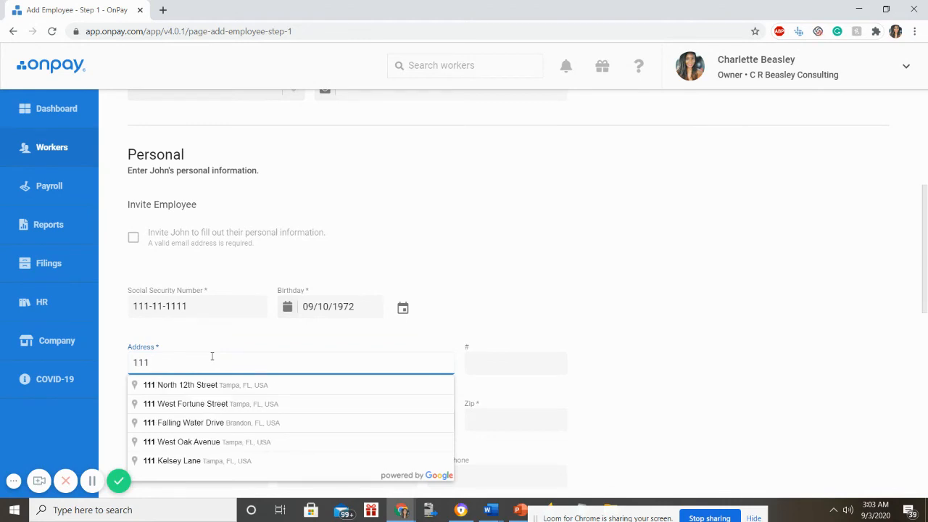
{"action": "key", "text": "Down"}
{"action": "key", "text": "Tab"}
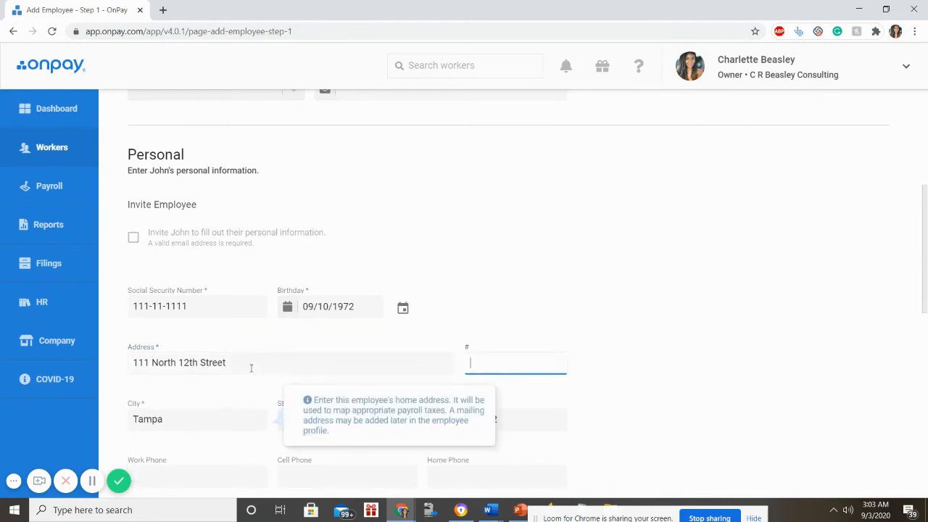
{"action": "left_click", "coordinate": [225, 412]}
{"action": "scroll", "coordinate": [240, 402], "scroll_direction": "down", "scroll_amount": 3}
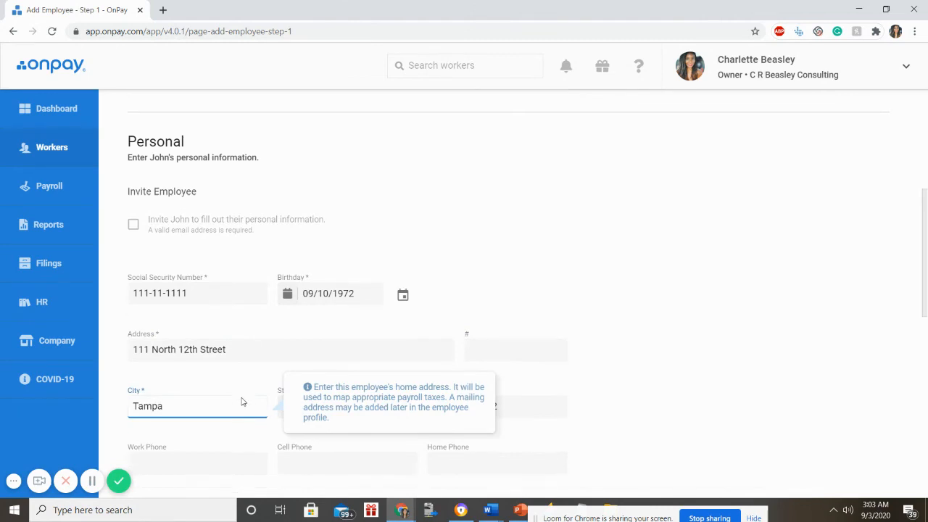
{"action": "left_click", "coordinate": [459, 309]}
{"action": "double_click", "coordinate": [488, 186]}
{"action": "scroll", "coordinate": [416, 234], "scroll_direction": "up", "scroll_amount": 2}
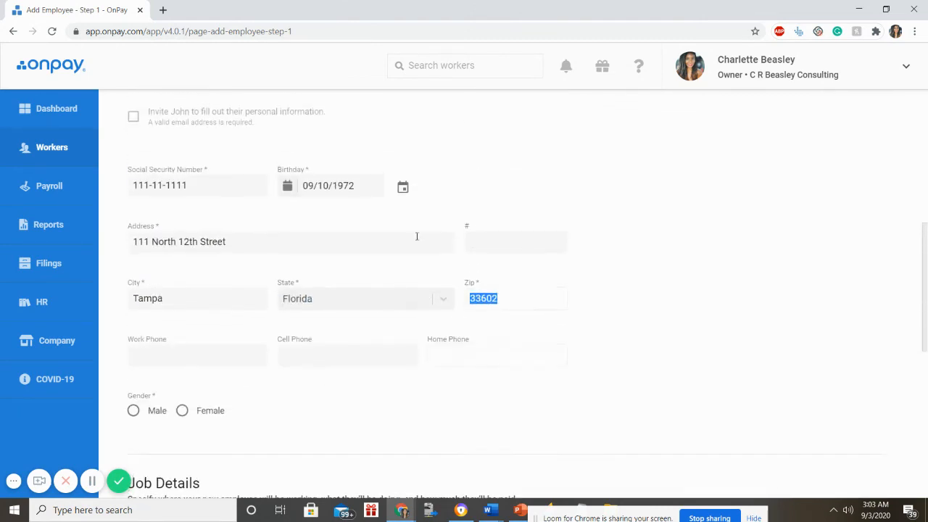
{"action": "left_click", "coordinate": [256, 247]}
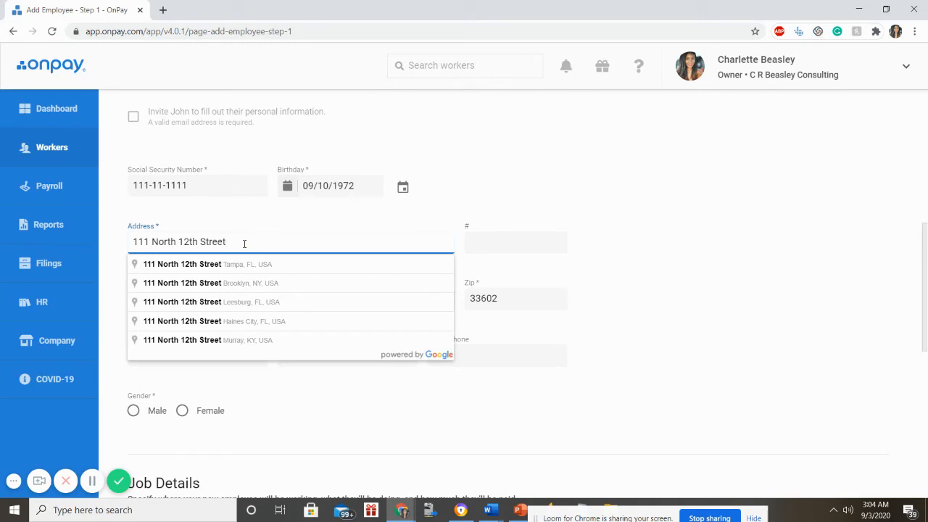
{"action": "left_click", "coordinate": [452, 210]}
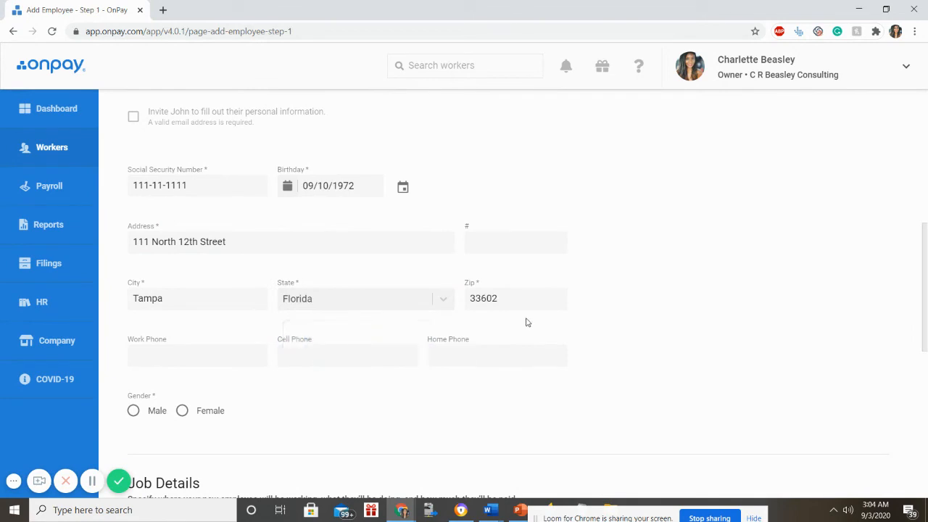
- Set the employee's gender to Male
{"action": "scroll", "coordinate": [387, 352], "scroll_direction": "down", "scroll_amount": 1}
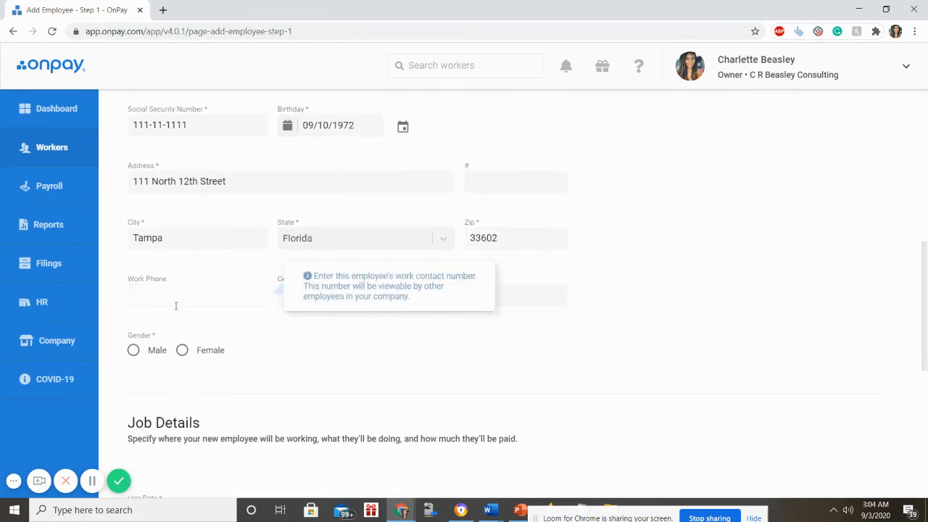
{"action": "scroll", "coordinate": [229, 384], "scroll_direction": "down", "scroll_amount": 1}
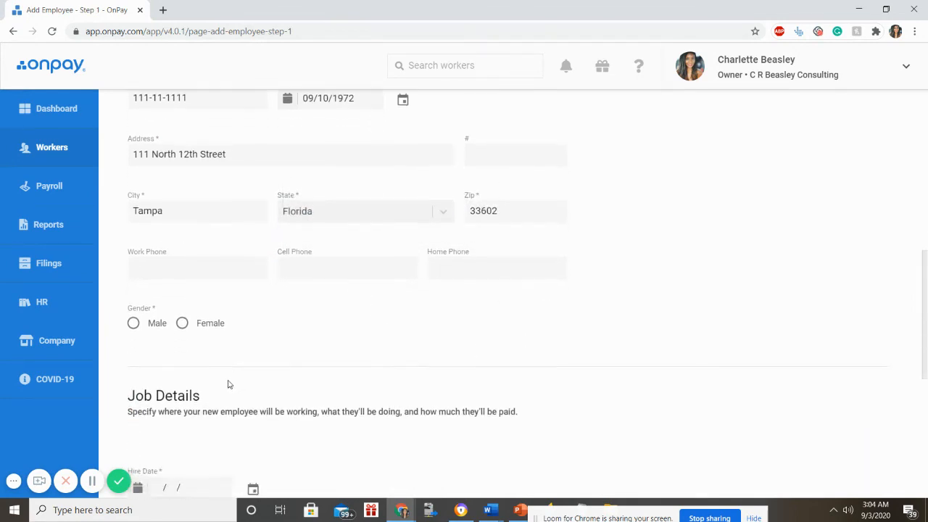
{"action": "scroll", "coordinate": [227, 384], "scroll_direction": "down", "scroll_amount": 1}
{"action": "left_click", "coordinate": [134, 229]}
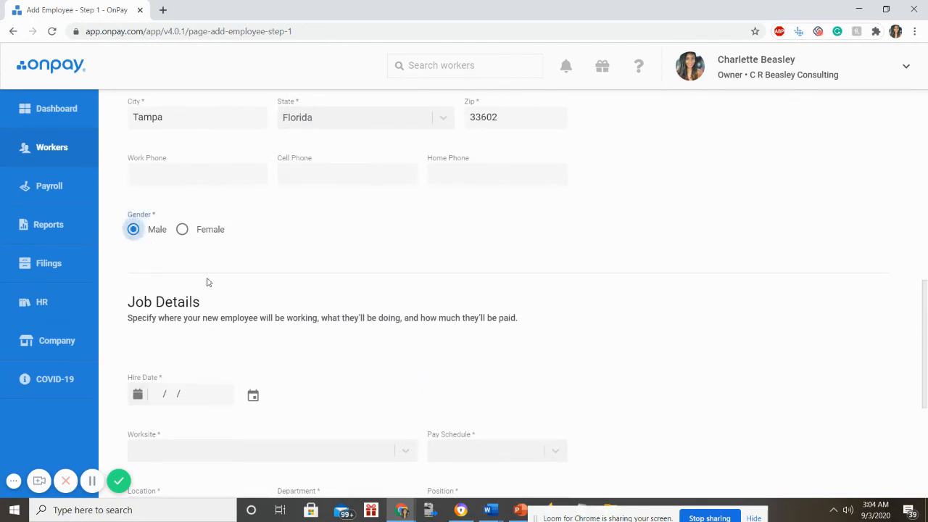
- Set the hire date to 09/02/2020
{"action": "scroll", "coordinate": [207, 282], "scroll_direction": "down", "scroll_amount": 2}
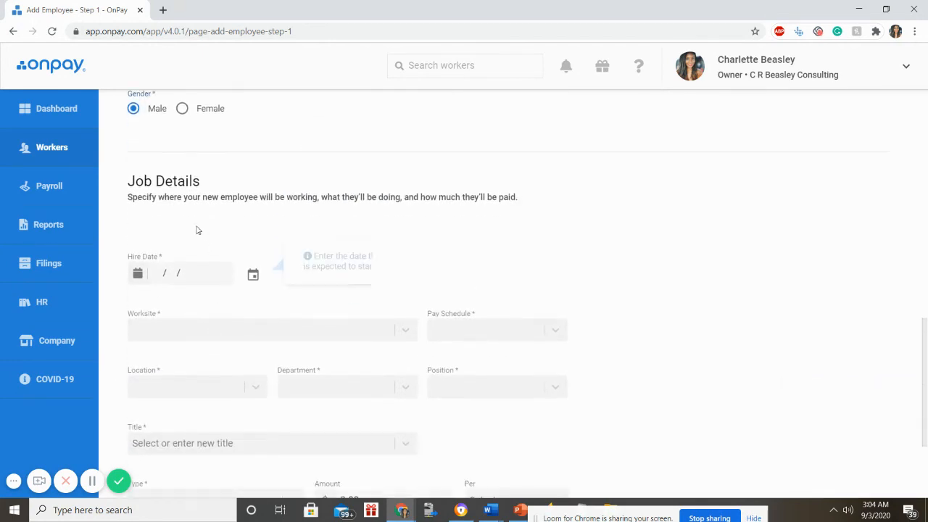
{"action": "left_click", "coordinate": [155, 273]}
{"action": "left_click", "coordinate": [253, 274]}
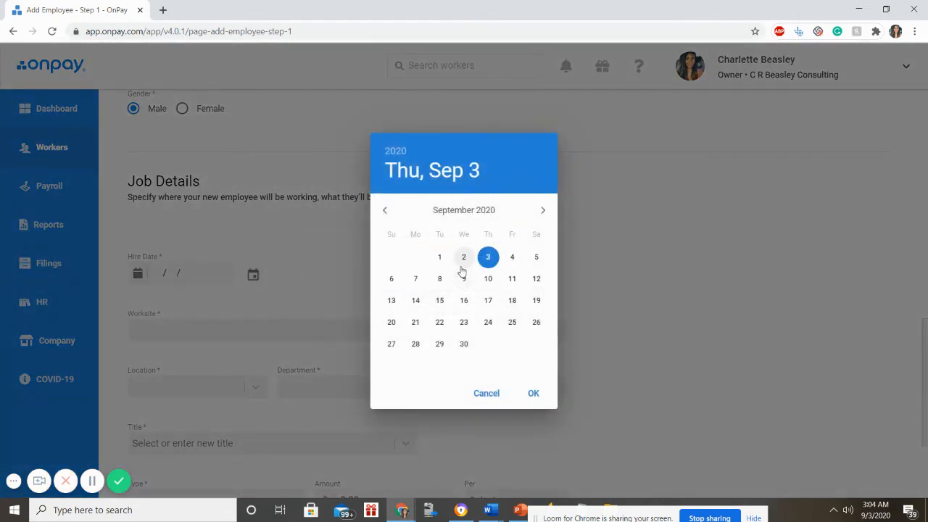
{"action": "left_click", "coordinate": [463, 258]}
{"action": "left_click", "coordinate": [528, 394]}
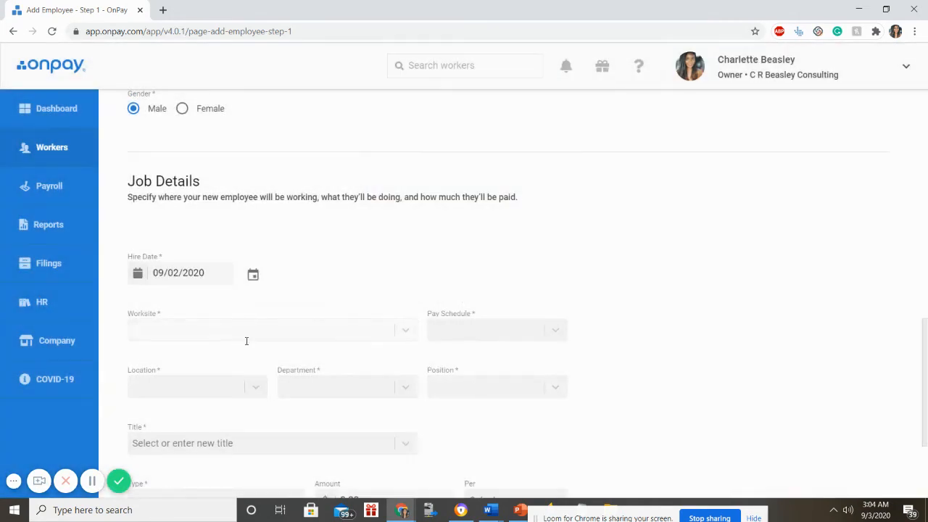
- Assign the Main Office worksite and the Salaried Payroll pay schedule
{"action": "left_click", "coordinate": [246, 340]}
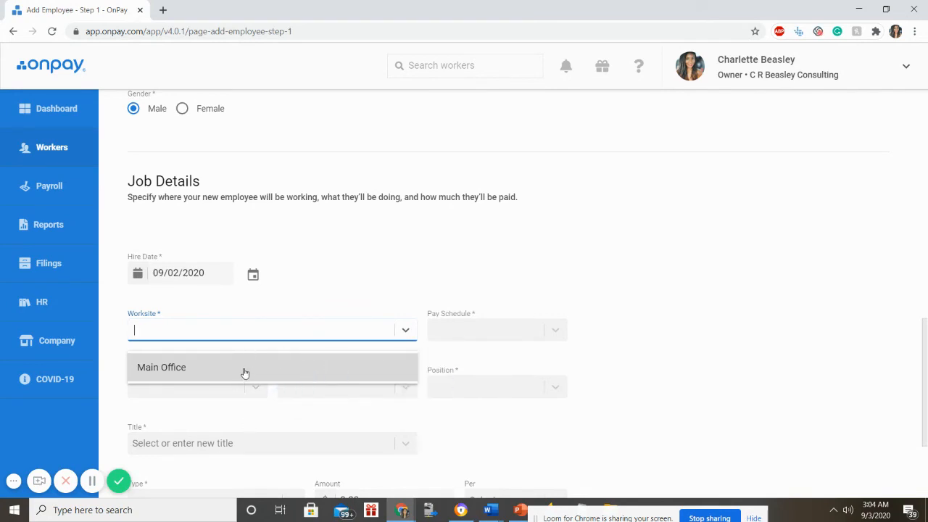
{"action": "left_click", "coordinate": [245, 373]}
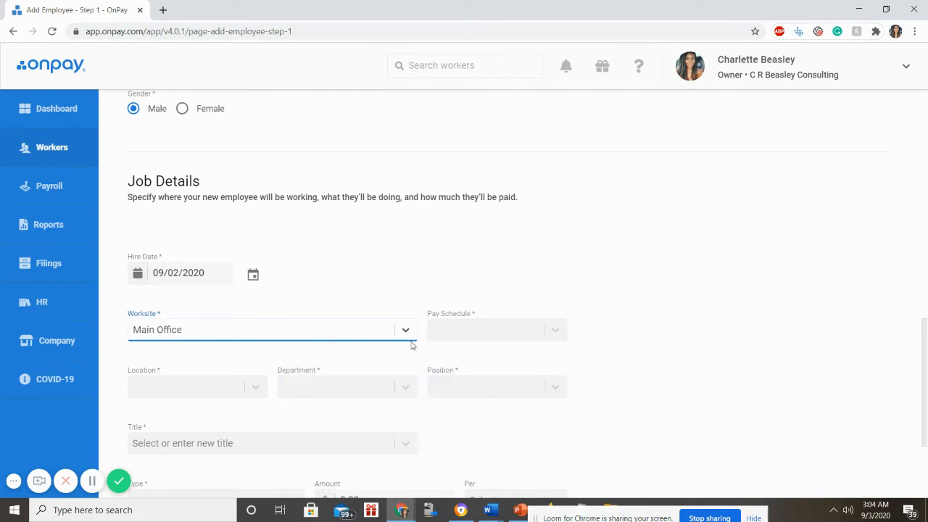
{"action": "left_click", "coordinate": [462, 329]}
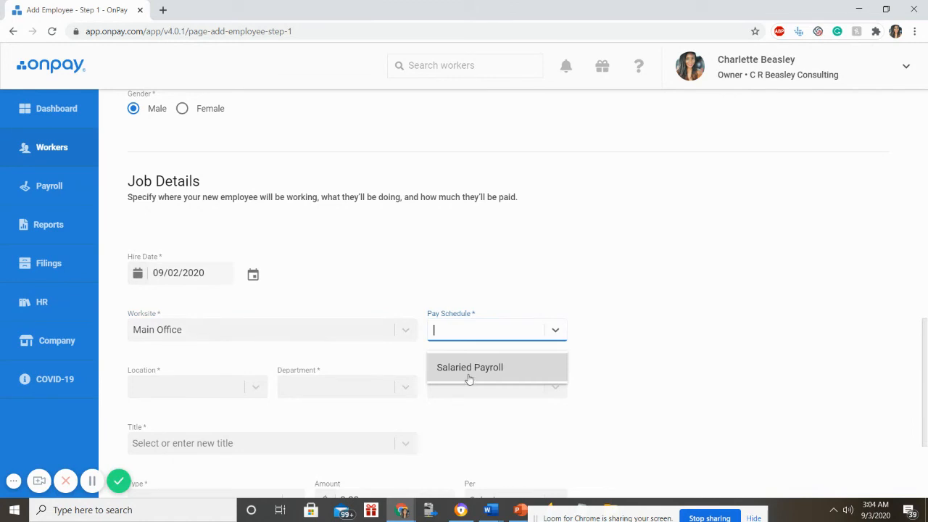
{"action": "left_click", "coordinate": [468, 371]}
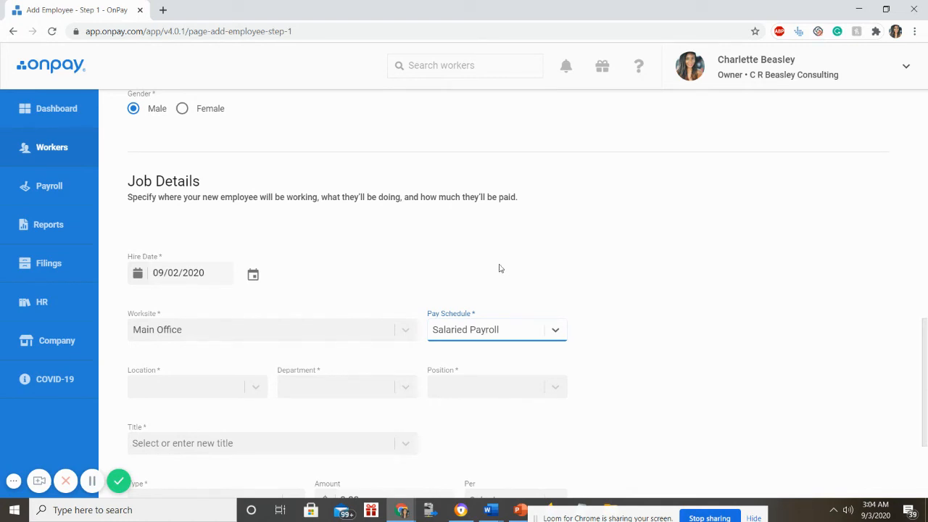
{"action": "left_click", "coordinate": [241, 395]}
- Set both Location and Department to Default
{"action": "left_click", "coordinate": [208, 424]}
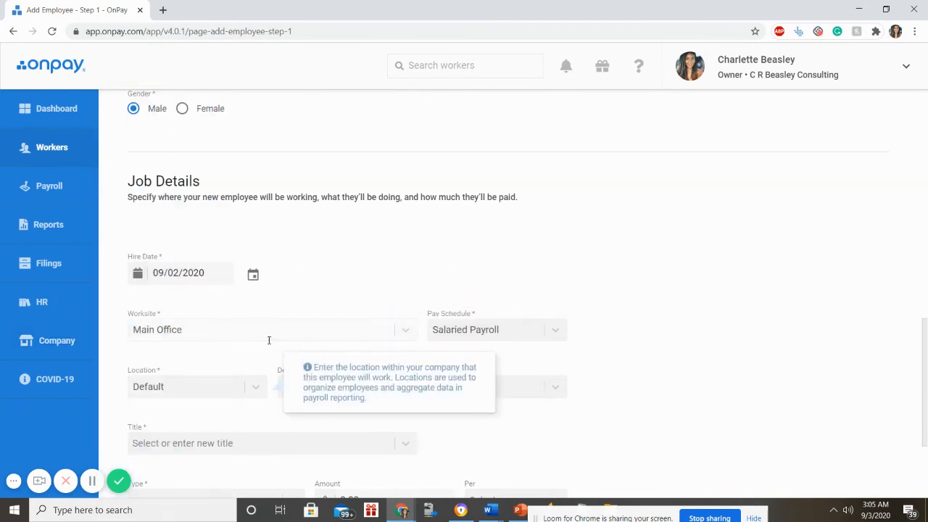
{"action": "left_click", "coordinate": [280, 379]}
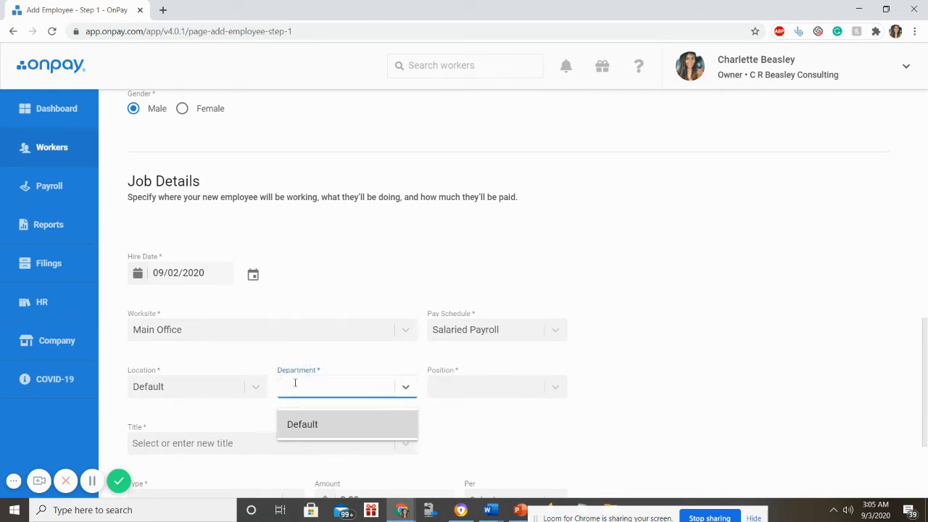
{"action": "left_click", "coordinate": [402, 386]}
{"action": "left_click", "coordinate": [404, 386]}
{"action": "left_click", "coordinate": [371, 421]}
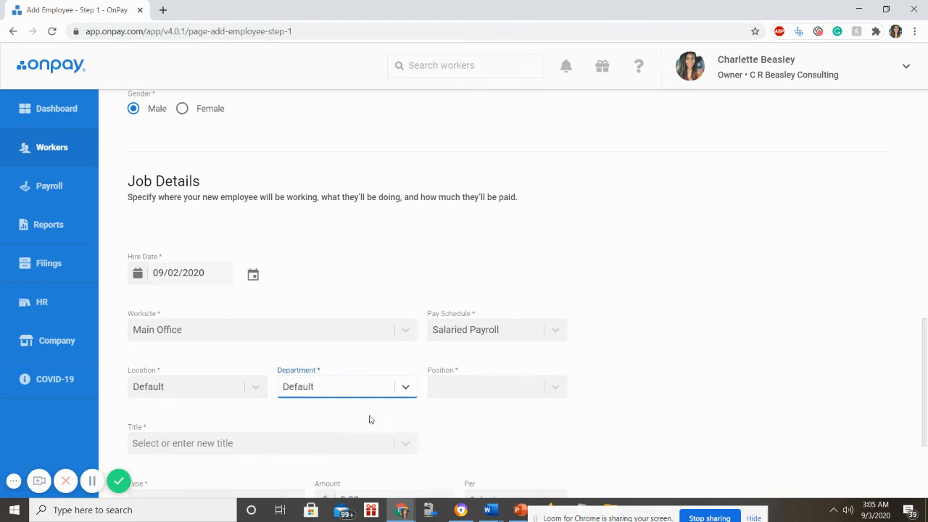
- Create and apply Salesman as the employee's position
{"action": "left_click", "coordinate": [454, 389]}
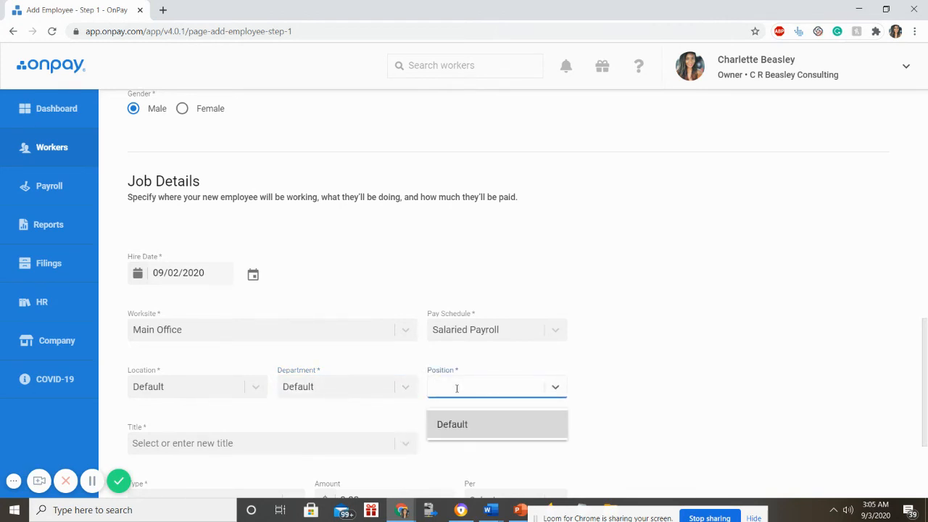
{"action": "type", "text": "Salesman"}
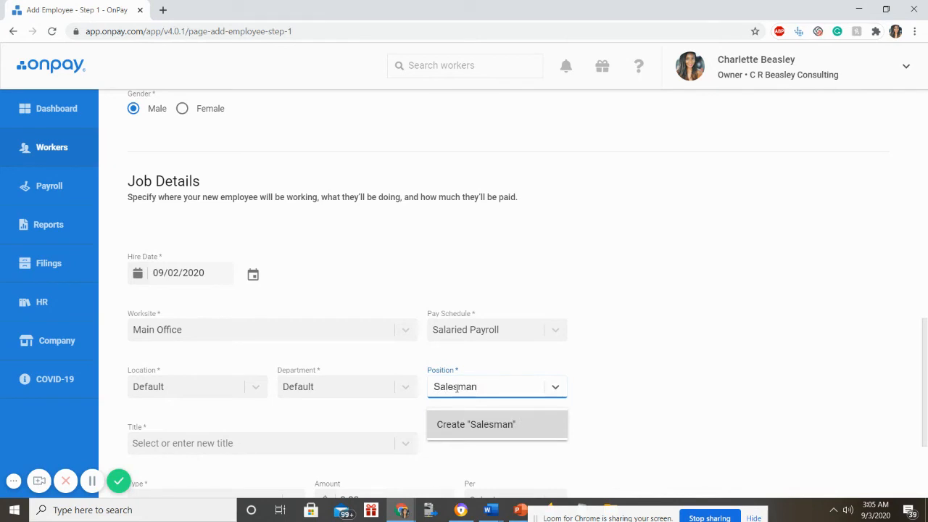
{"action": "key", "text": "Return"}
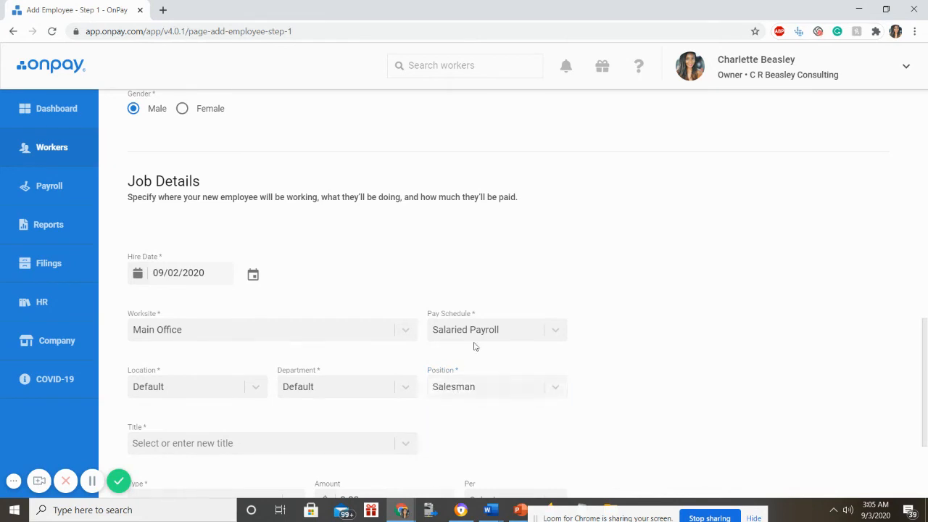
{"action": "left_click", "coordinate": [312, 441]}
{"action": "type", "text": "SAlesma"}
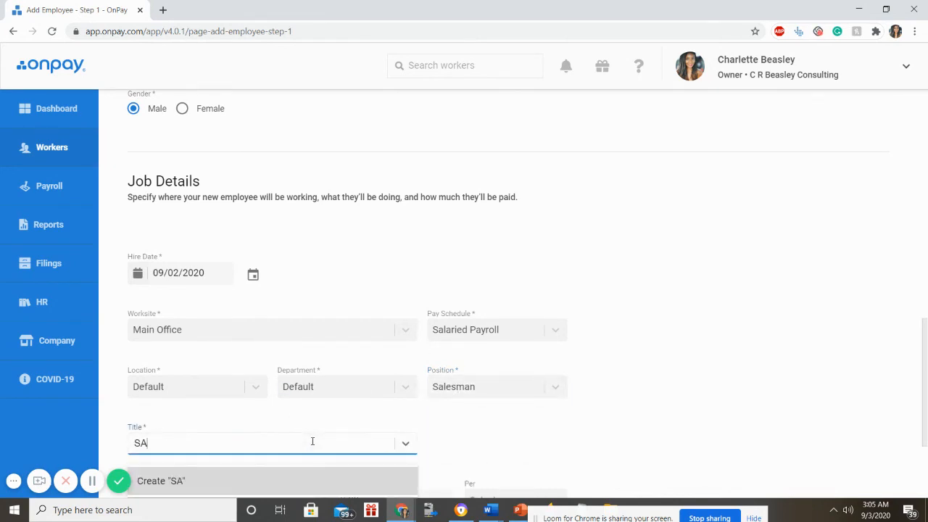
{"action": "key", "text": "BackSpace"}
{"action": "key", "text": "BackSpace"}
{"action": "key", "text": "BackSpace"}
{"action": "key", "text": "BackSpace"}
{"action": "key", "text": "BackSpace"}
{"action": "key", "text": "BackSpace"}
- Create Salesman as the employee's job title
{"action": "type", "text": "alesman"}
{"action": "left_click", "coordinate": [350, 418]}
{"action": "scroll", "coordinate": [477, 418], "scroll_direction": "down", "scroll_amount": 3}
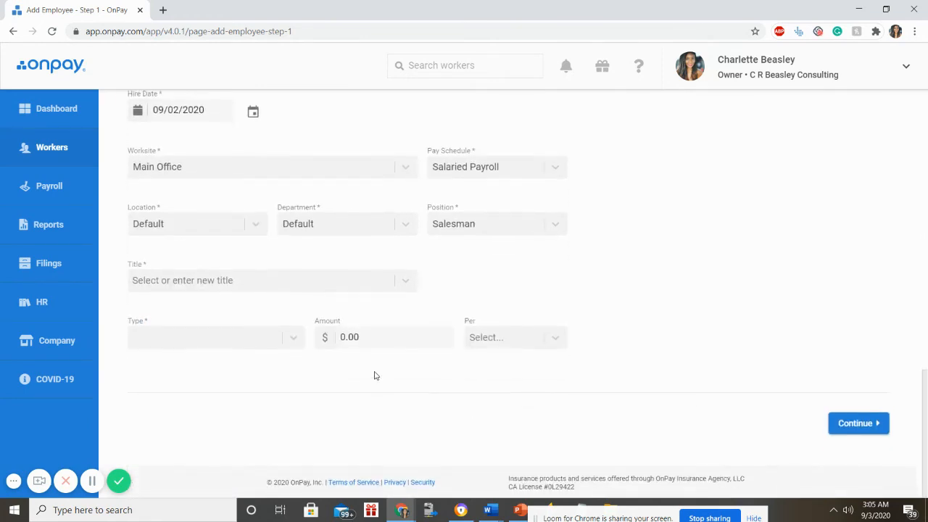
{"action": "left_click", "coordinate": [304, 280]}
{"action": "type", "text": "Salesman"}
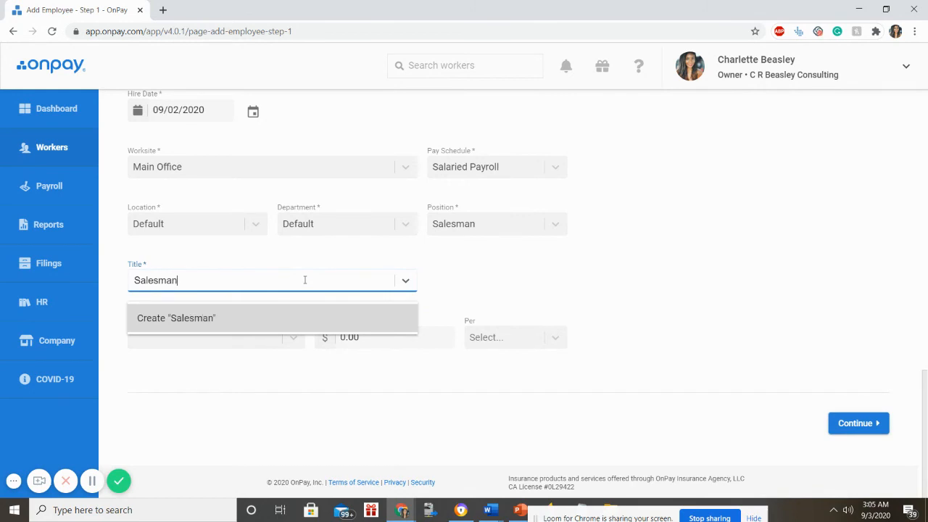
{"action": "key", "text": "Return"}
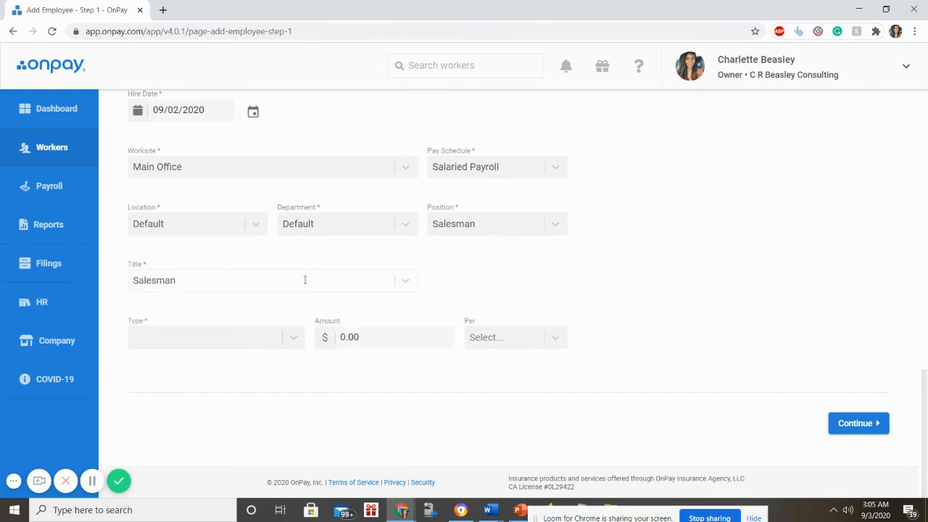
- Set pay type Salary at 50000 per Year, then continue to withholding
{"action": "left_click", "coordinate": [275, 335]}
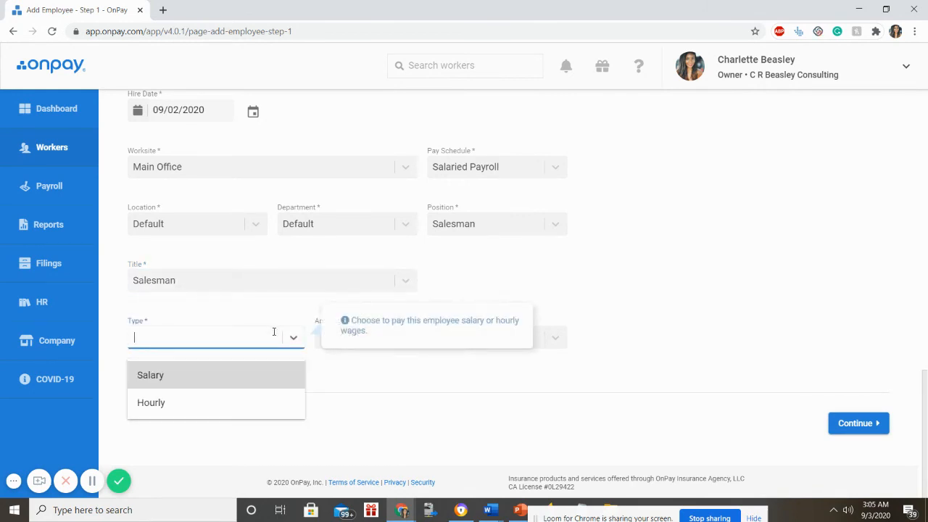
{"action": "left_click", "coordinate": [254, 370]}
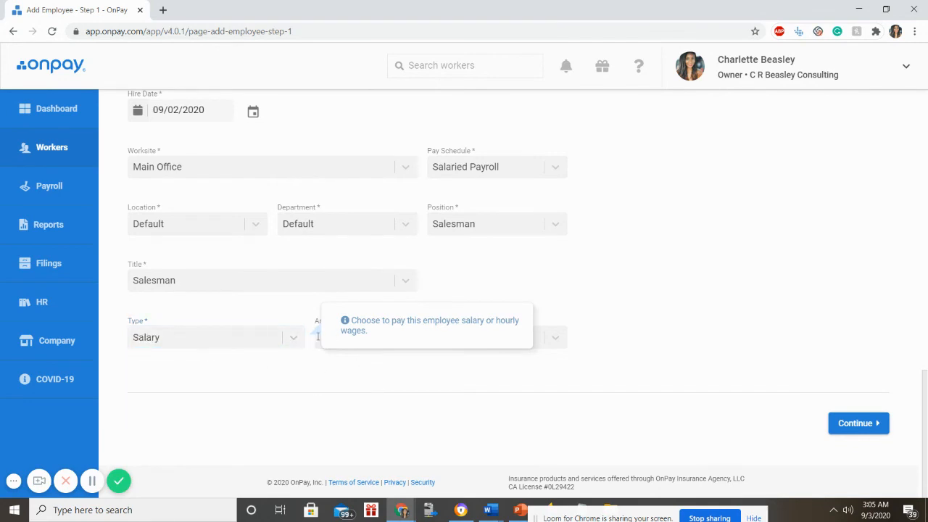
{"action": "left_click", "coordinate": [318, 338]}
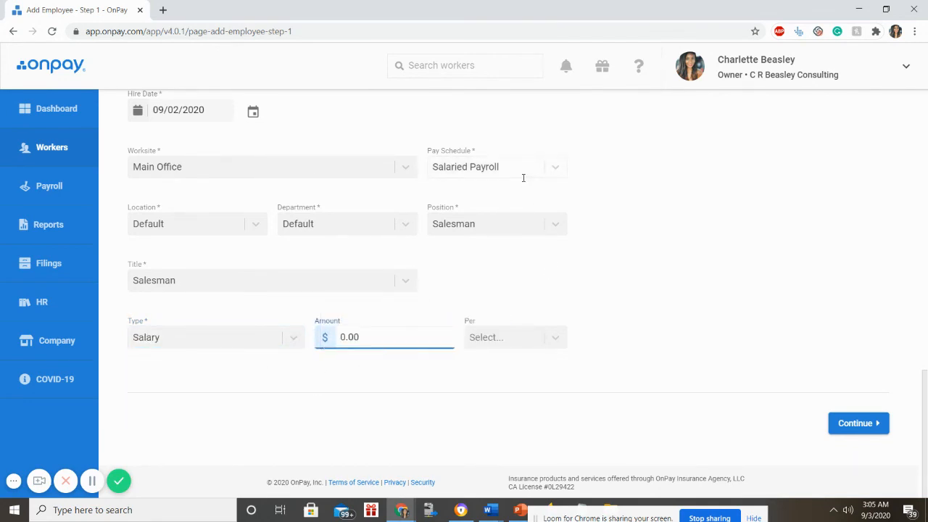
{"action": "left_click_drag", "start_coordinate": [360, 338], "coordinate": [331, 341]}
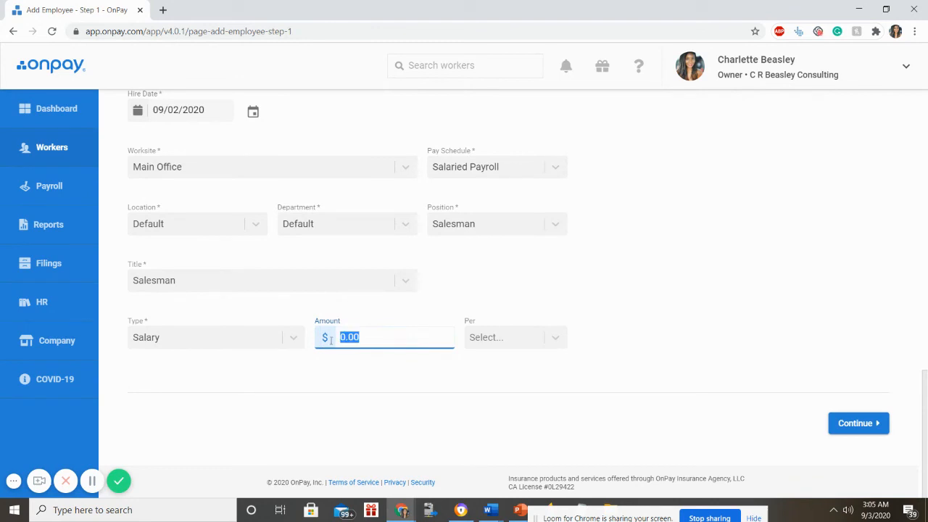
{"action": "type", "text": "50000"}
{"action": "key", "text": "Tab"}
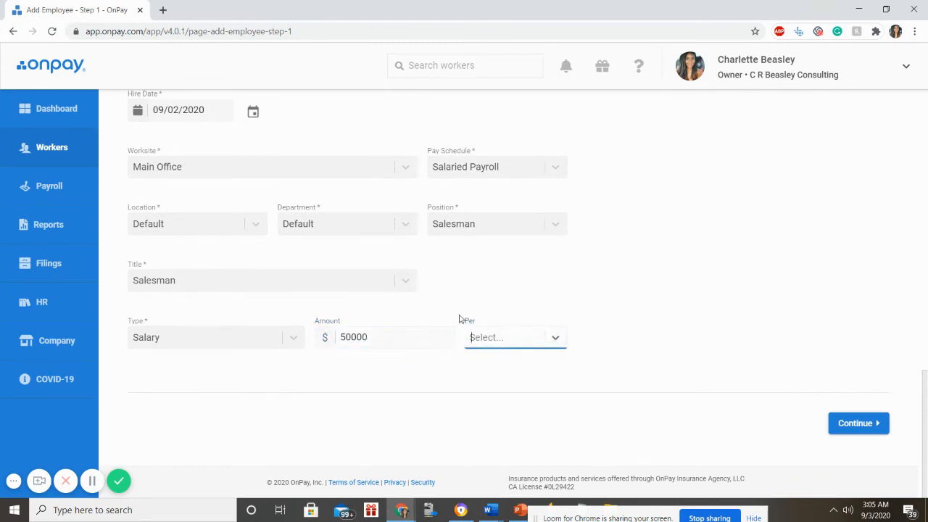
{"action": "left_click", "coordinate": [556, 339]}
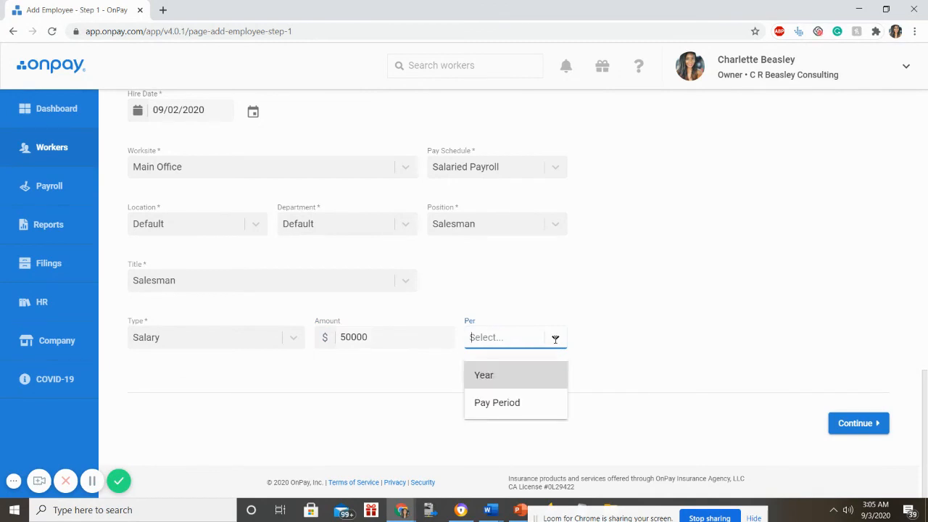
{"action": "left_click", "coordinate": [522, 376]}
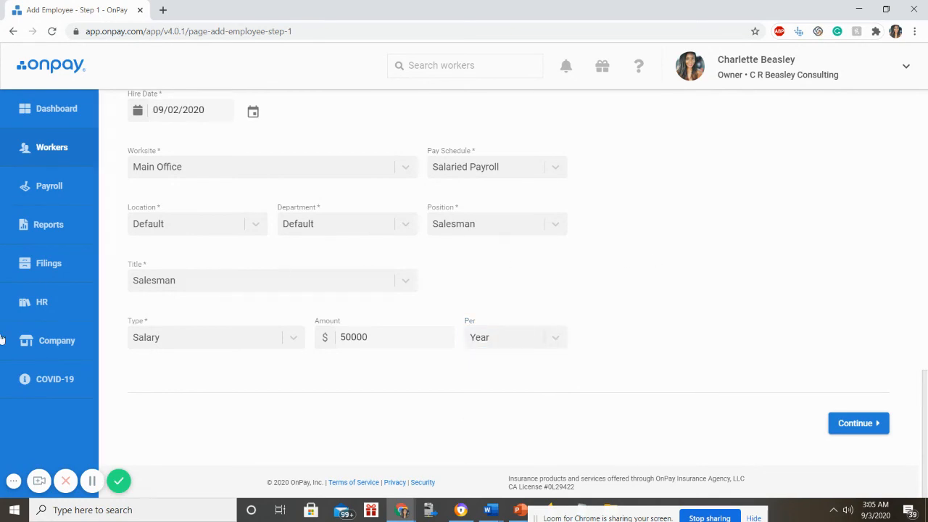
{"action": "left_click", "coordinate": [866, 424]}
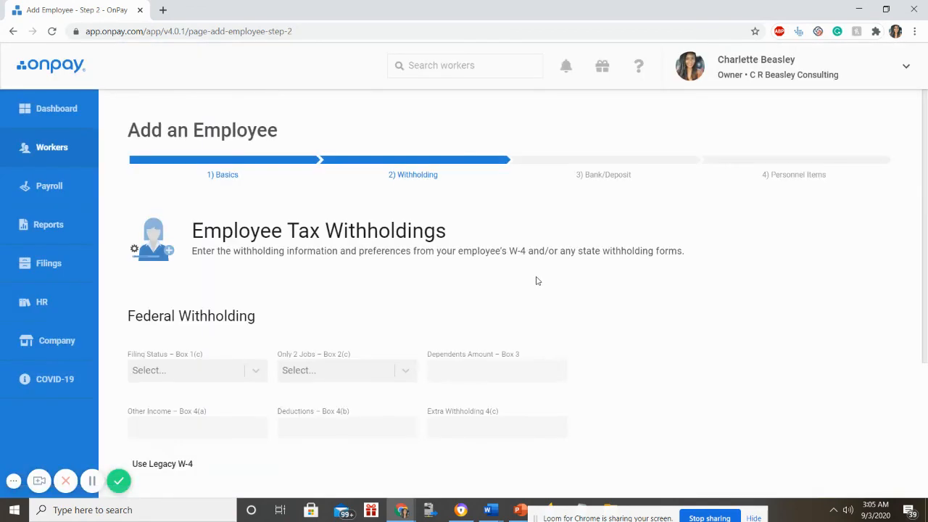
- Set federal withholding to Single filing status, Only 2 Jobs False and dependents amount 323
{"action": "scroll", "coordinate": [459, 290], "scroll_direction": "down", "scroll_amount": 2}
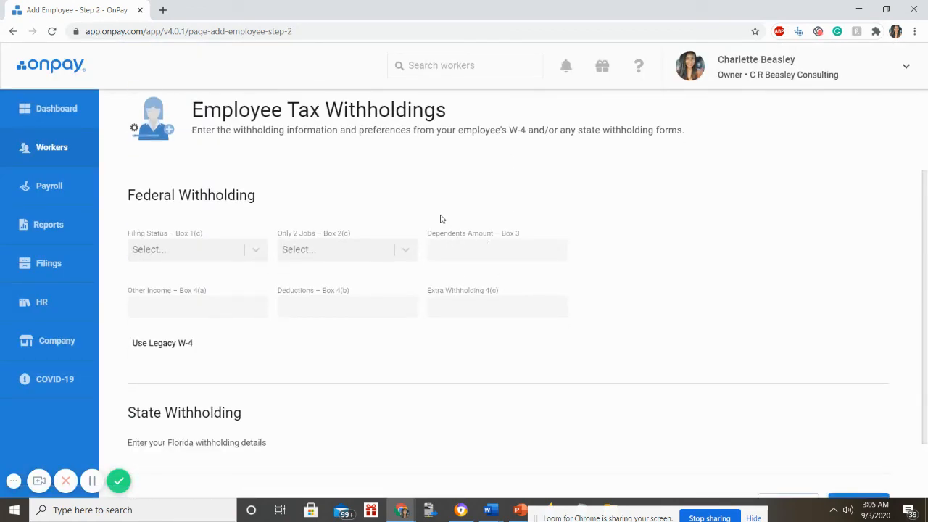
{"action": "left_click", "coordinate": [255, 247]}
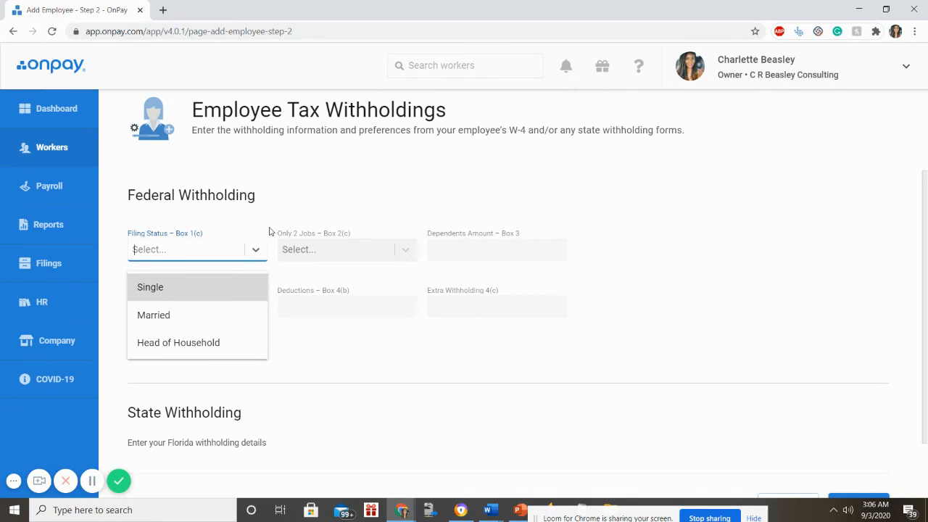
{"action": "left_click", "coordinate": [179, 299]}
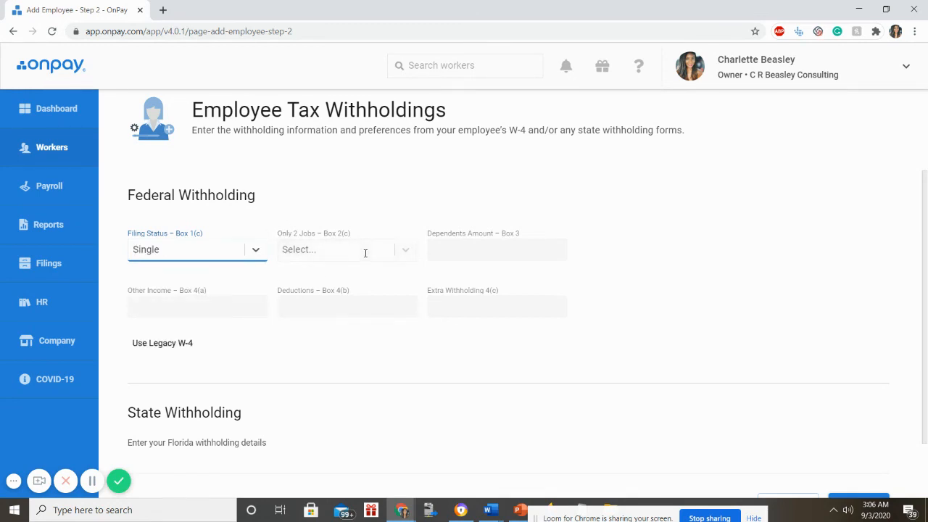
{"action": "left_click", "coordinate": [391, 248]}
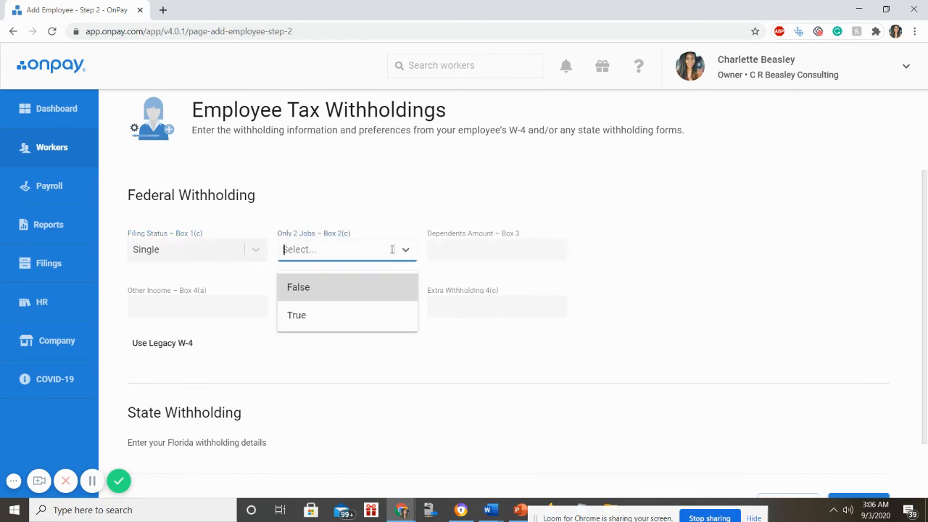
{"action": "left_click", "coordinate": [365, 289]}
{"action": "left_click", "coordinate": [476, 247]}
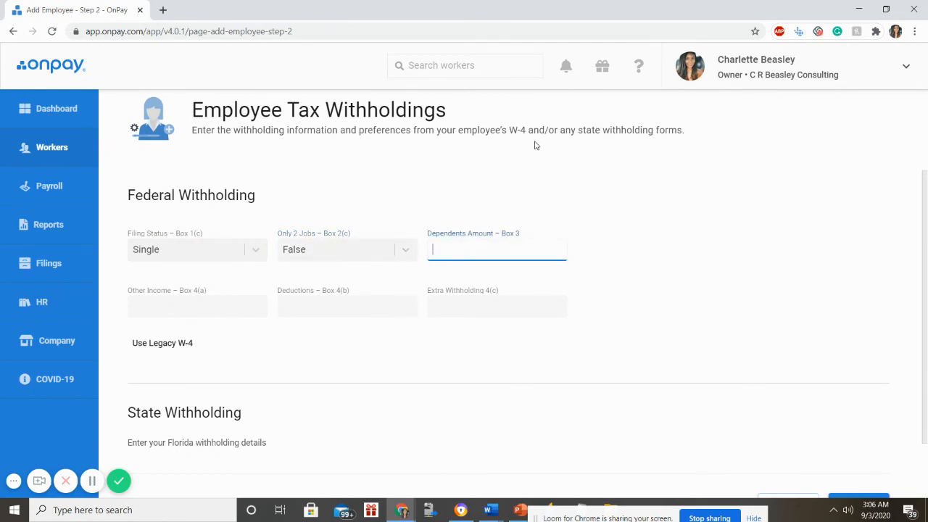
{"action": "type", "text": "323"}
{"action": "left_click", "coordinate": [397, 349]}
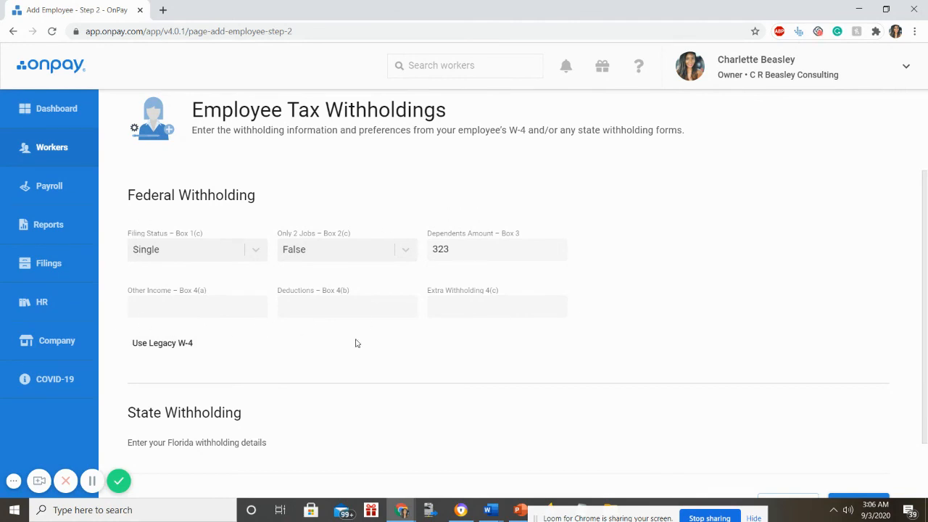
- Submit the federal withholding and move on to the bank accounts step
{"action": "scroll", "coordinate": [355, 342], "scroll_direction": "down", "scroll_amount": 2}
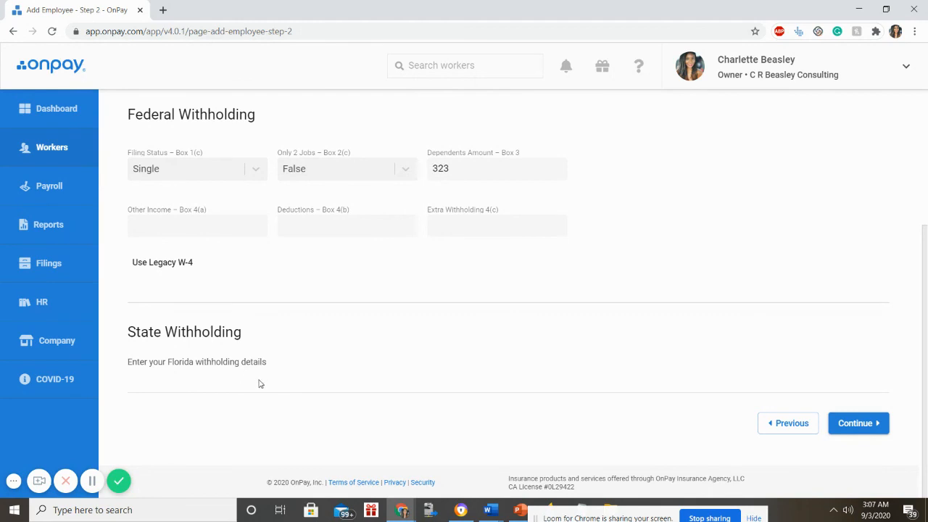
{"action": "scroll", "coordinate": [259, 383], "scroll_direction": "up", "scroll_amount": 3}
{"action": "scroll", "coordinate": [260, 383], "scroll_direction": "down", "scroll_amount": 3}
{"action": "left_click", "coordinate": [474, 224]}
{"action": "left_click", "coordinate": [863, 426]}
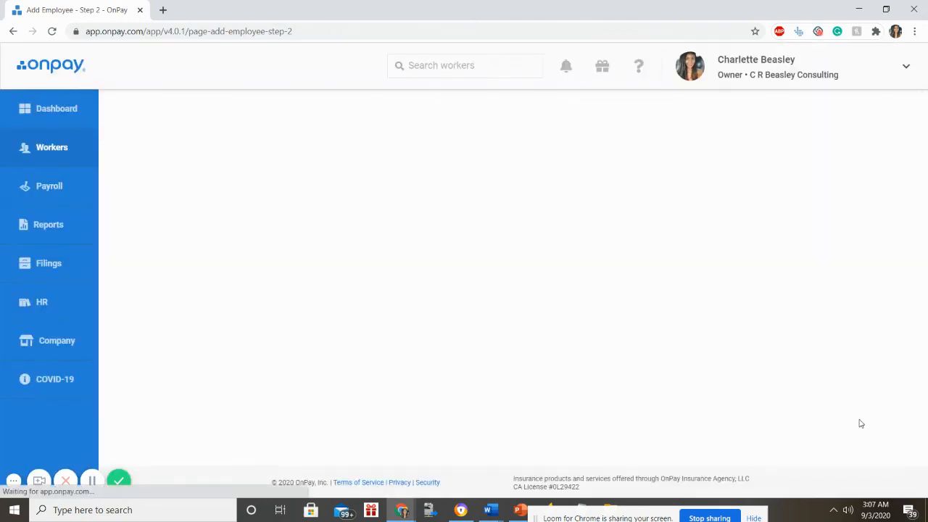
- Enter the employee's direct deposit account number and routing number, then advance to Personnel Items
{"action": "scroll", "coordinate": [539, 279], "scroll_direction": "down", "scroll_amount": 3}
{"action": "scroll", "coordinate": [538, 278], "scroll_direction": "up", "scroll_amount": 3}
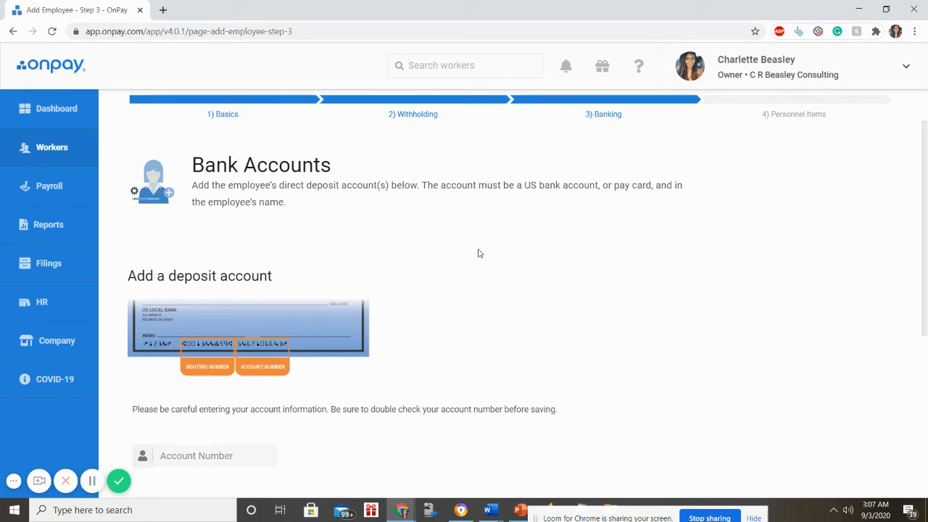
{"action": "scroll", "coordinate": [474, 253], "scroll_direction": "down", "scroll_amount": 3}
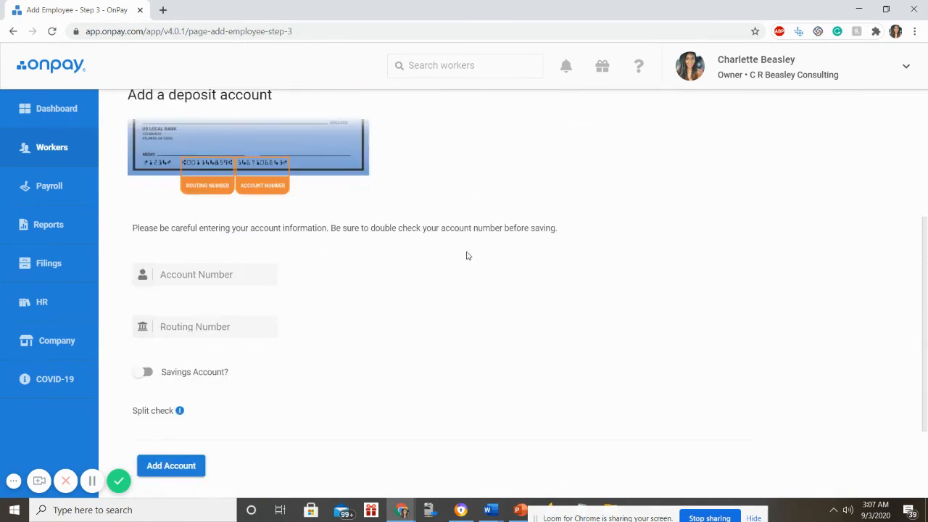
{"action": "left_click", "coordinate": [192, 275]}
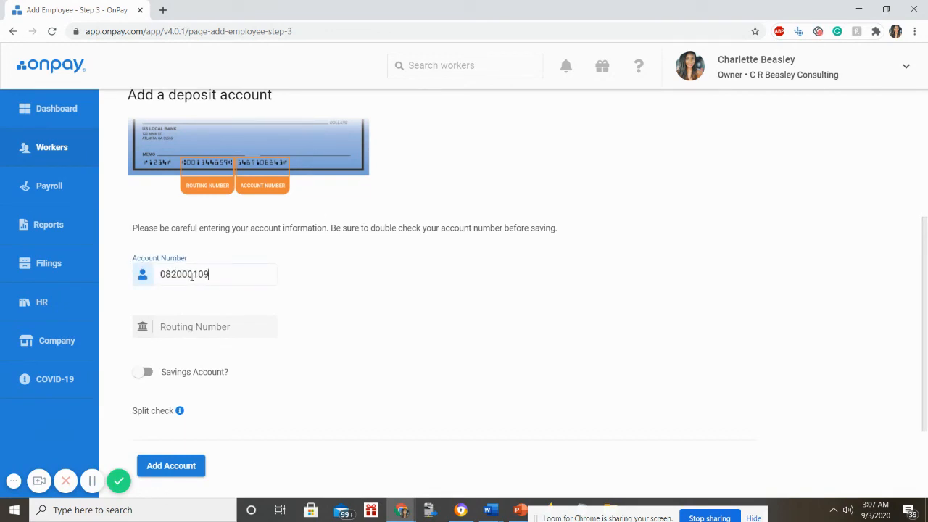
{"action": "key", "text": "BackSpace"}
{"action": "key", "text": "BackSpace"}
{"action": "key", "text": "BackSpace"}
{"action": "key", "text": "BackSpace"}
{"action": "key", "text": "BackSpace"}
{"action": "key", "text": "BackSpace"}
{"action": "key", "text": "BackSpace"}
{"action": "key", "text": "BackSpace"}
{"action": "key", "text": "BackSpace"}
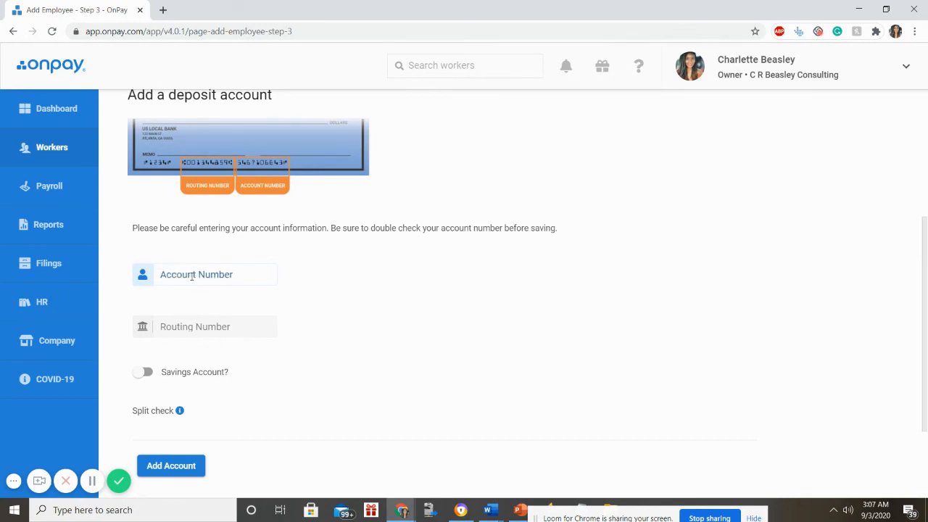
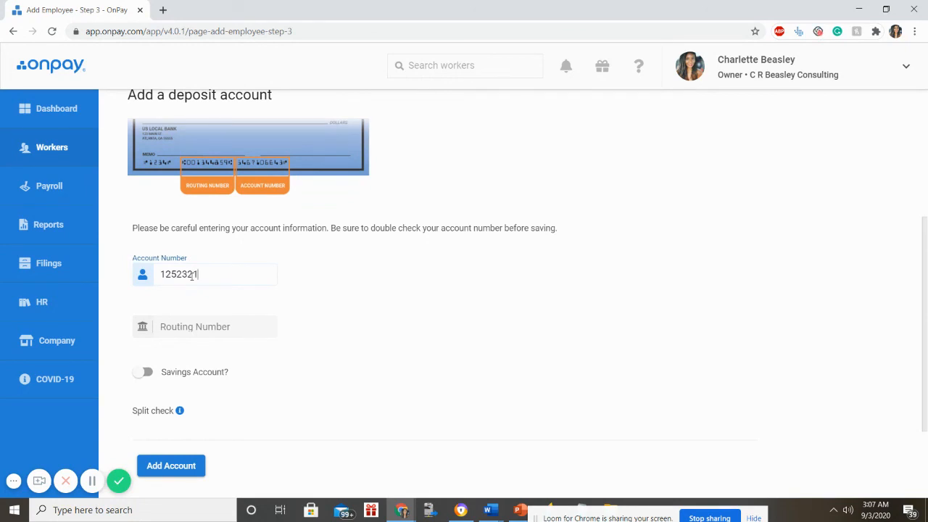
{"action": "key", "text": "Tab"}
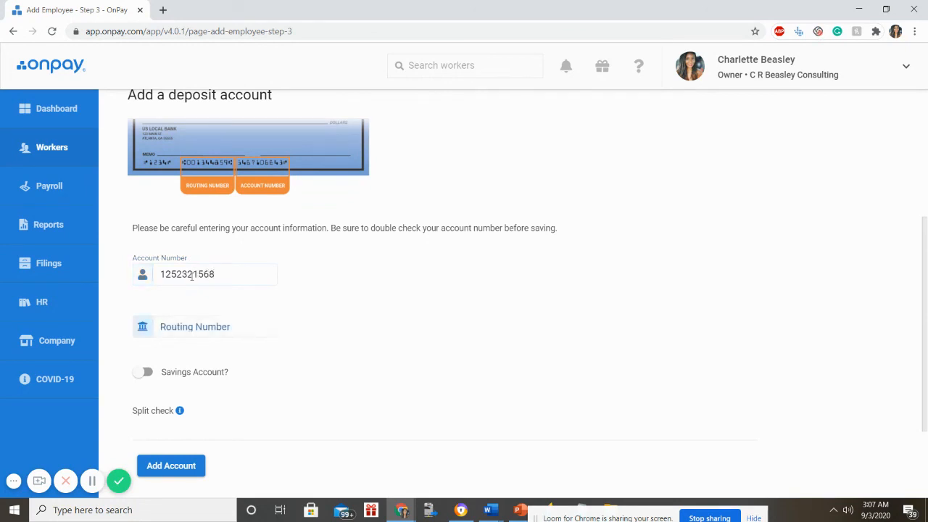
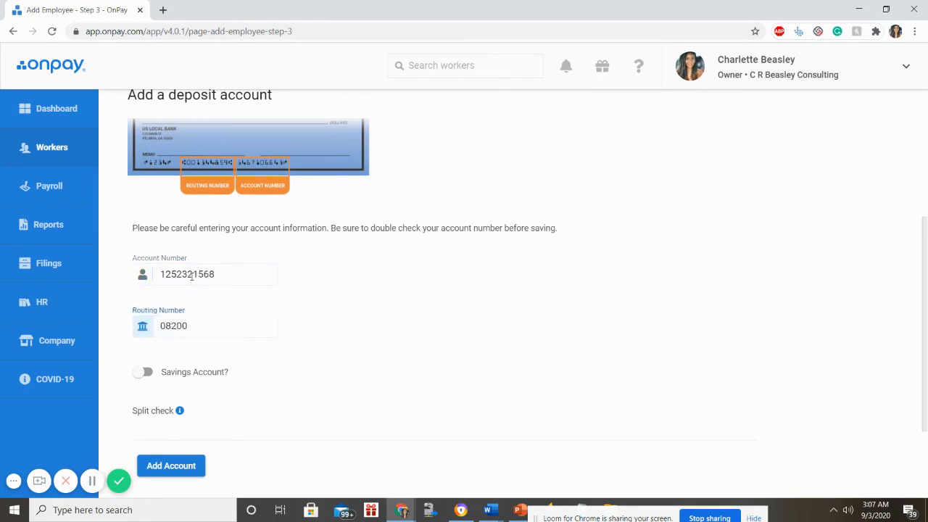
{"action": "key", "text": "Tab"}
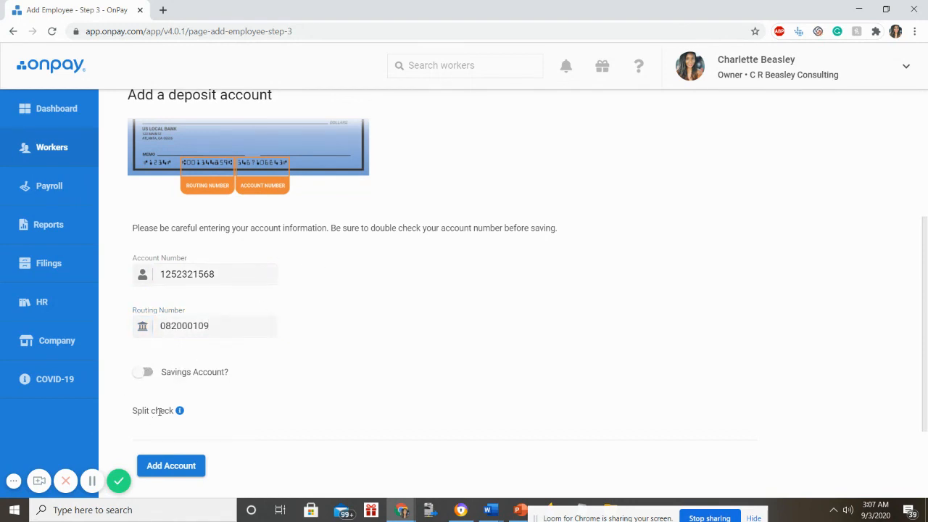
{"action": "mouse_move", "coordinate": [168, 410]}
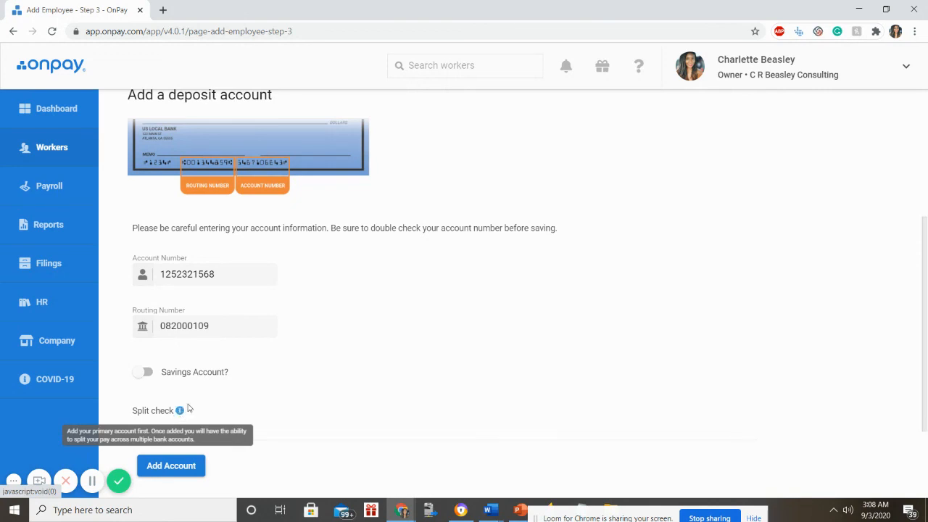
{"action": "scroll", "coordinate": [500, 377], "scroll_direction": "down", "scroll_amount": 3}
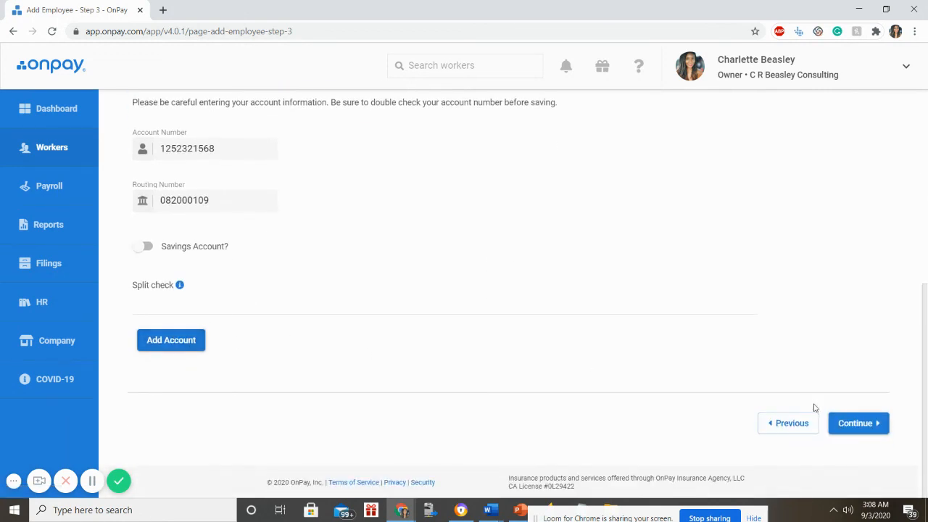
{"action": "left_click", "coordinate": [880, 430]}
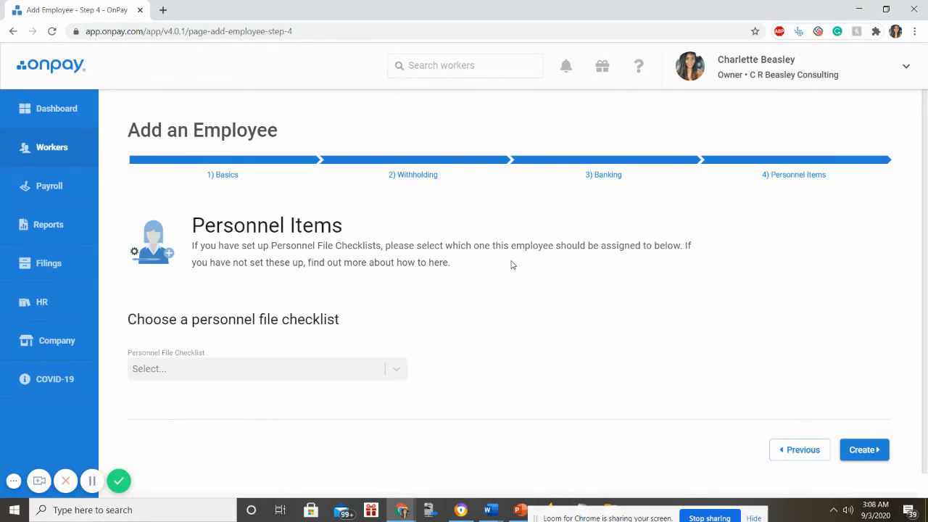
- Assign the Employee Default personnel checklist and start a task for its Employee W-4 item
{"action": "left_click", "coordinate": [384, 376]}
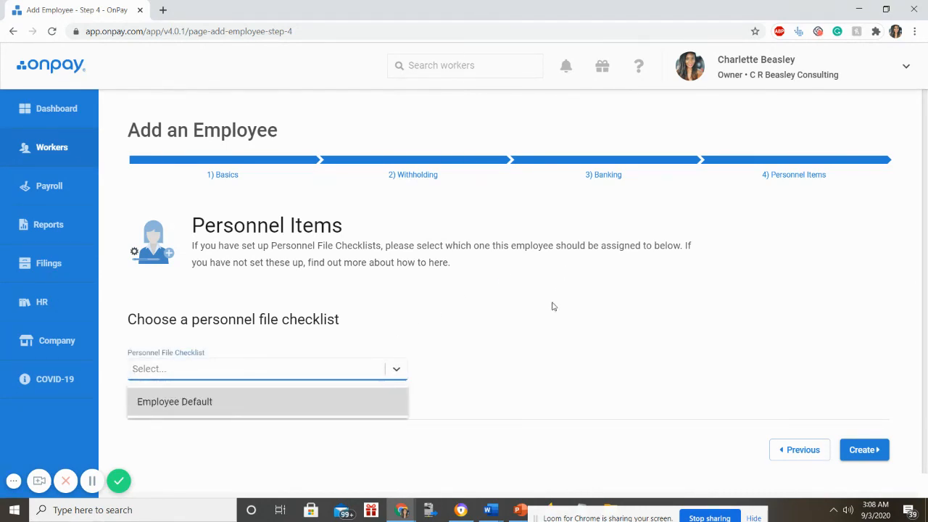
{"action": "scroll", "coordinate": [552, 307], "scroll_direction": "down", "scroll_amount": 1}
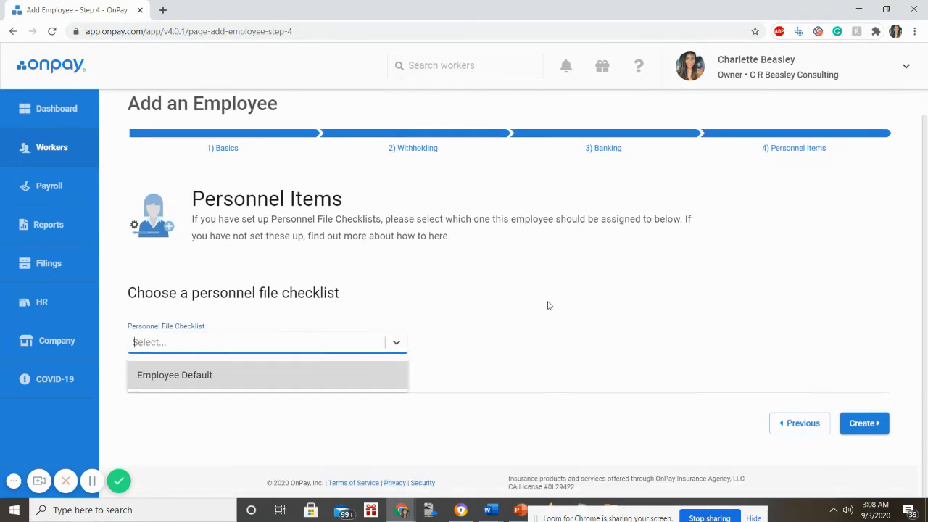
{"action": "left_click", "coordinate": [189, 377]}
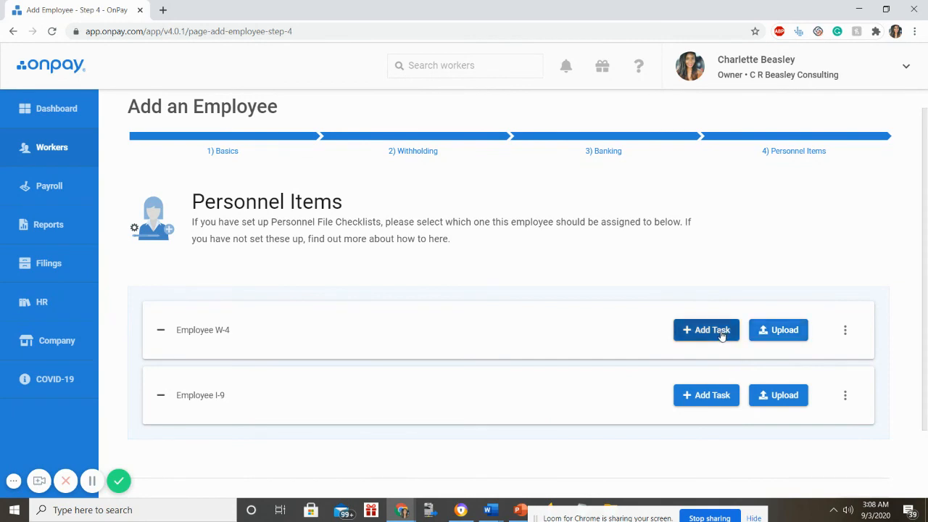
{"action": "left_click", "coordinate": [696, 331]}
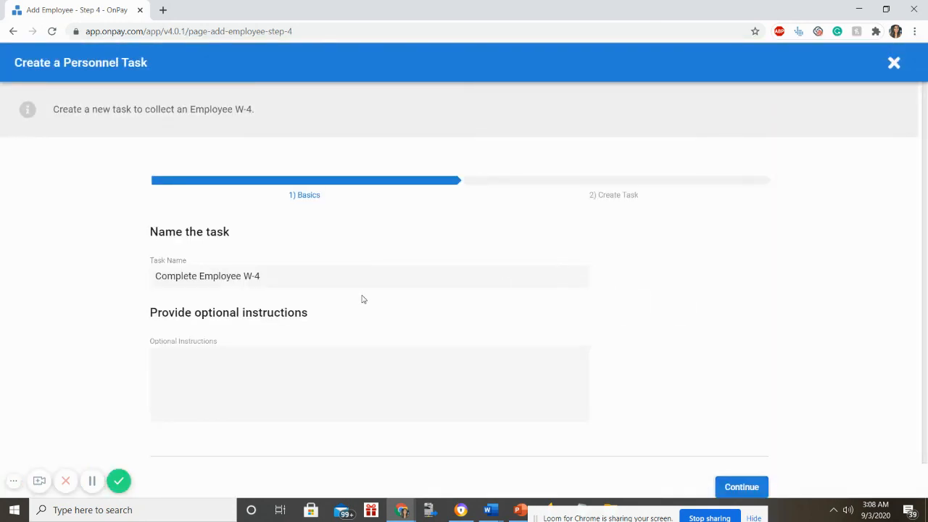
- Keep the default task name and make it a Complete a document task, accepting the warning
{"action": "left_click_drag", "start_coordinate": [338, 275], "coordinate": [132, 273]}
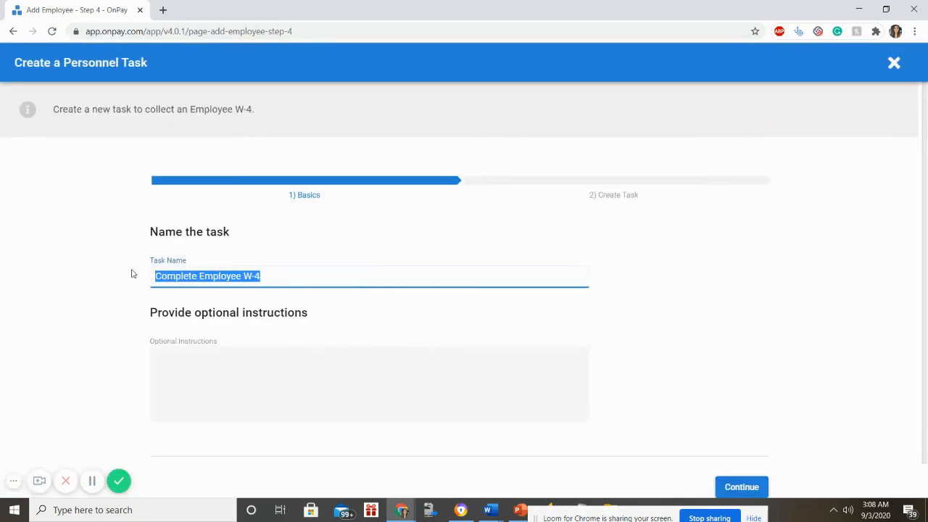
{"action": "left_click", "coordinate": [266, 276]}
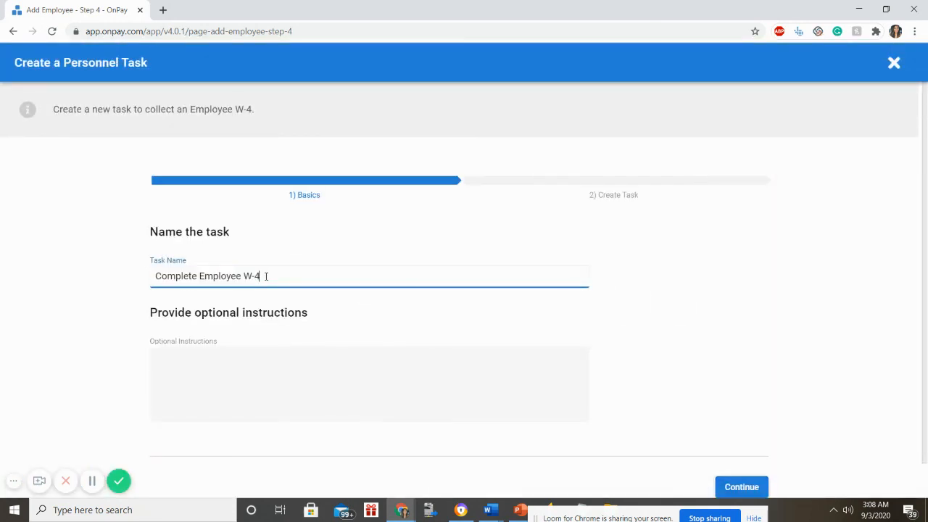
{"action": "left_click", "coordinate": [253, 355]}
{"action": "left_click", "coordinate": [200, 369]}
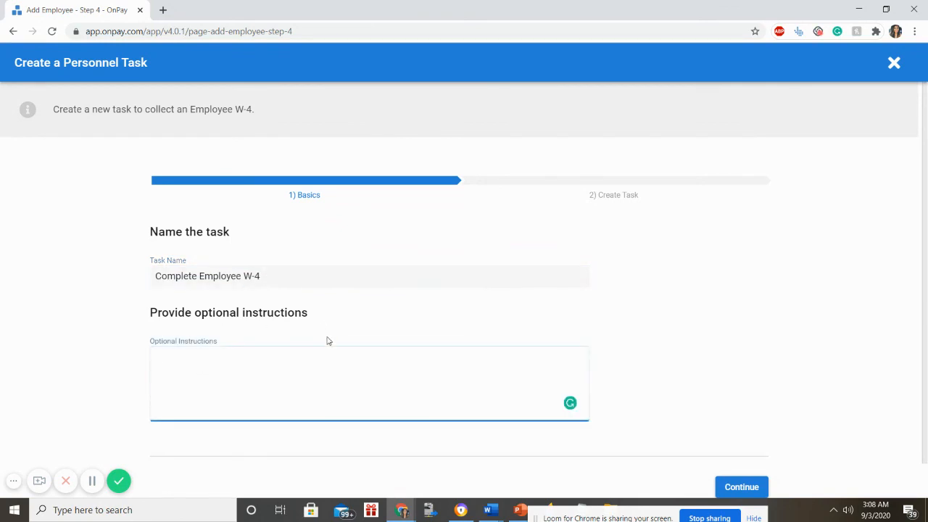
{"action": "left_click", "coordinate": [746, 488]}
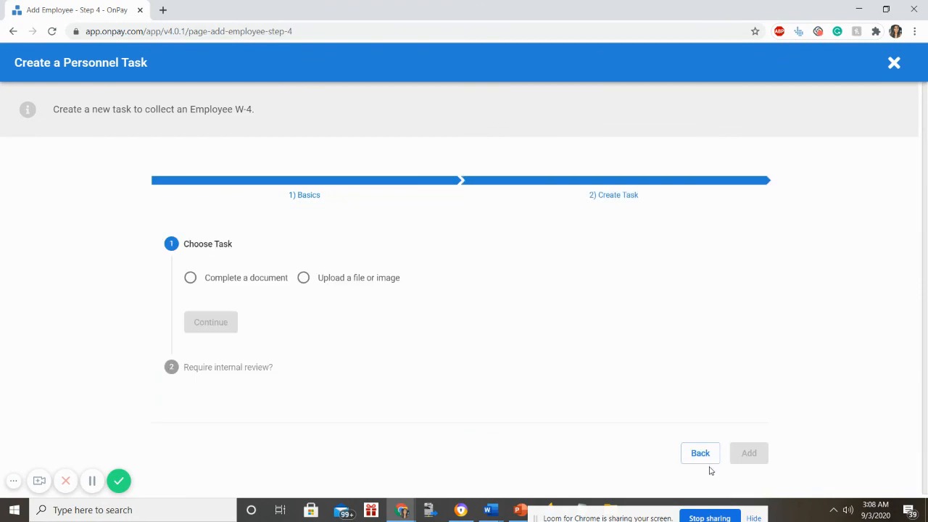
{"action": "left_click", "coordinate": [193, 280]}
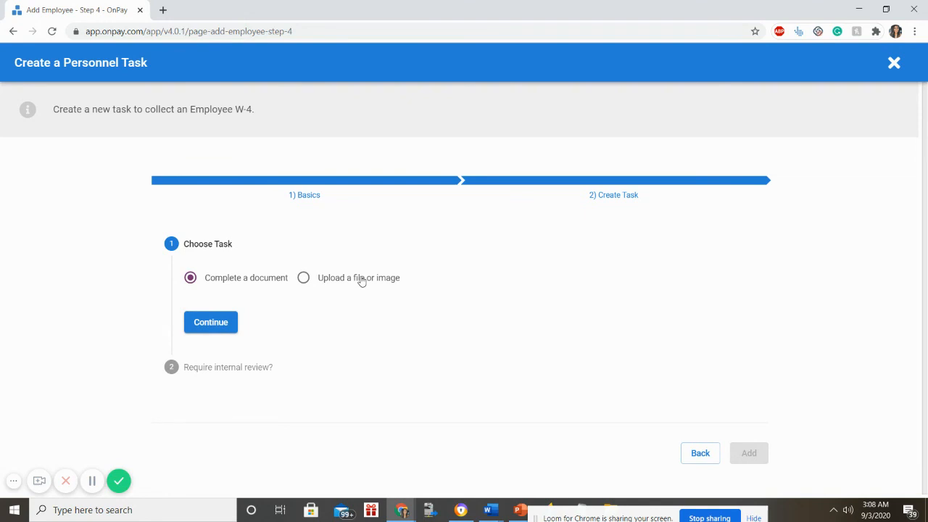
{"action": "left_click", "coordinate": [208, 330]}
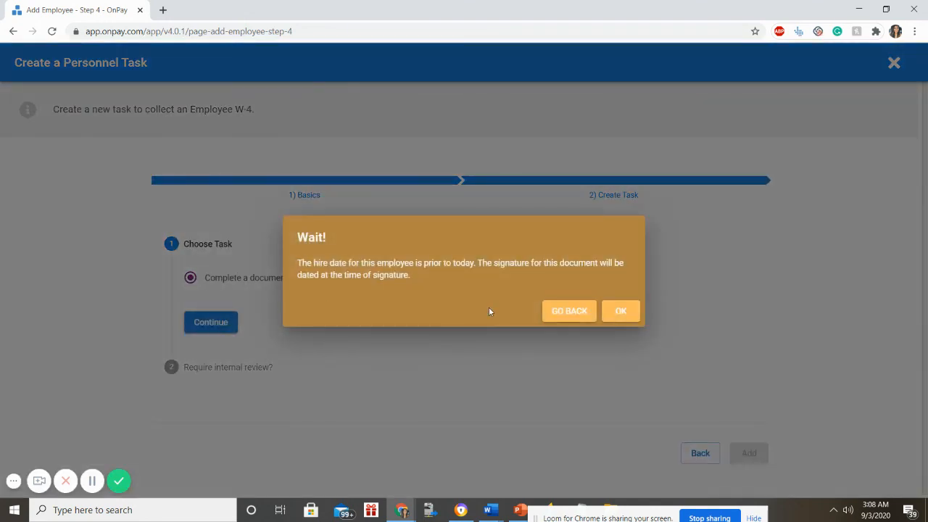
{"action": "left_click", "coordinate": [613, 312]}
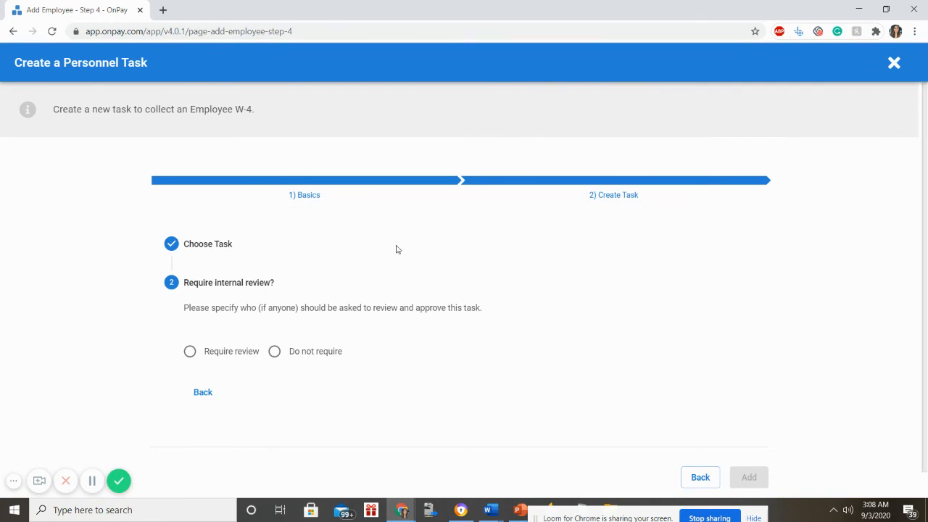
- Require review by the account owner and add the Complete Employee W-4 task
{"action": "left_click", "coordinate": [227, 355]}
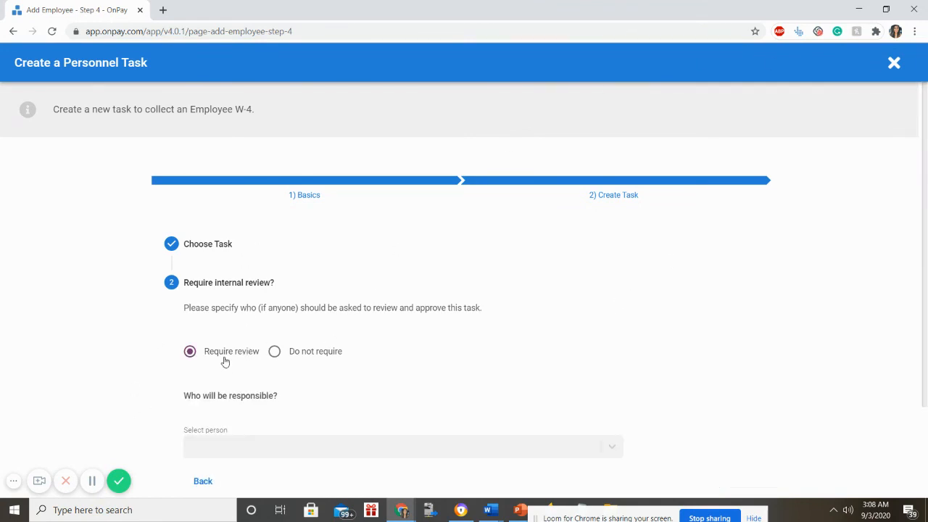
{"action": "scroll", "coordinate": [352, 348], "scroll_direction": "down", "scroll_amount": 2}
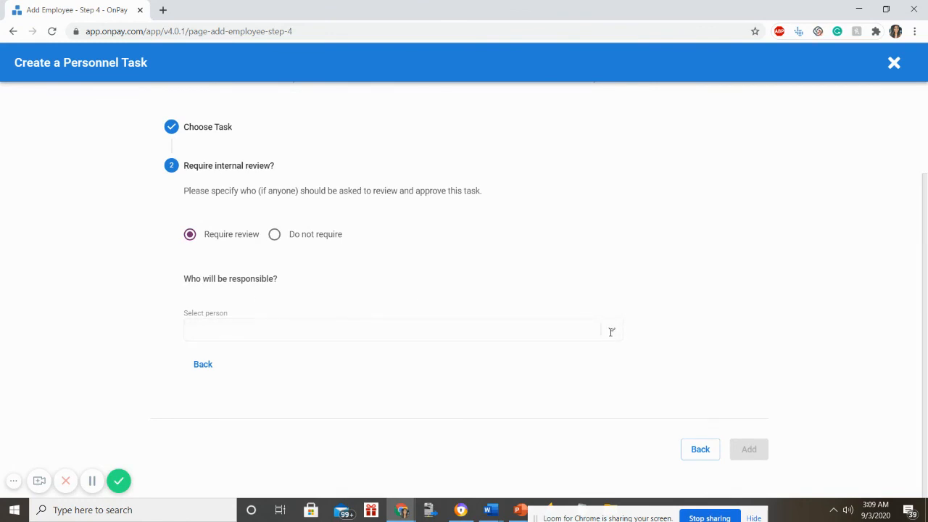
{"action": "left_click", "coordinate": [611, 331]}
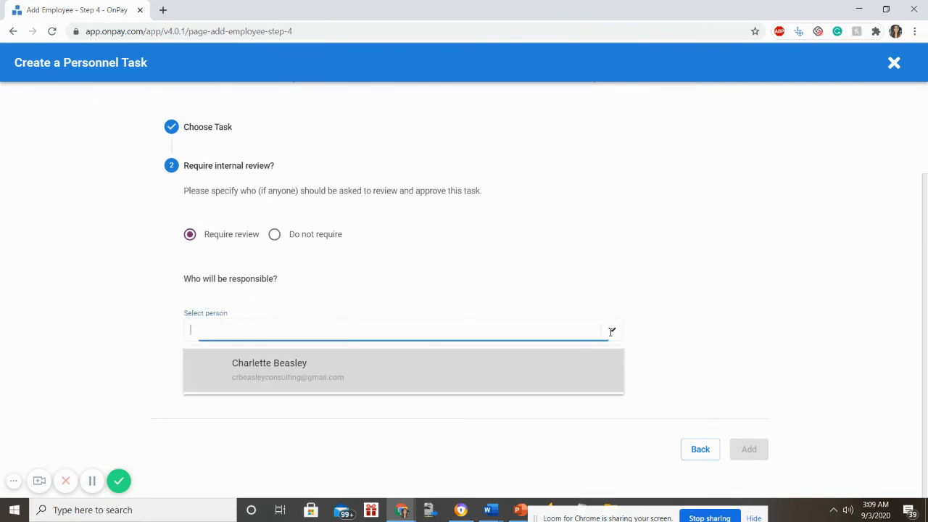
{"action": "left_click", "coordinate": [605, 384]}
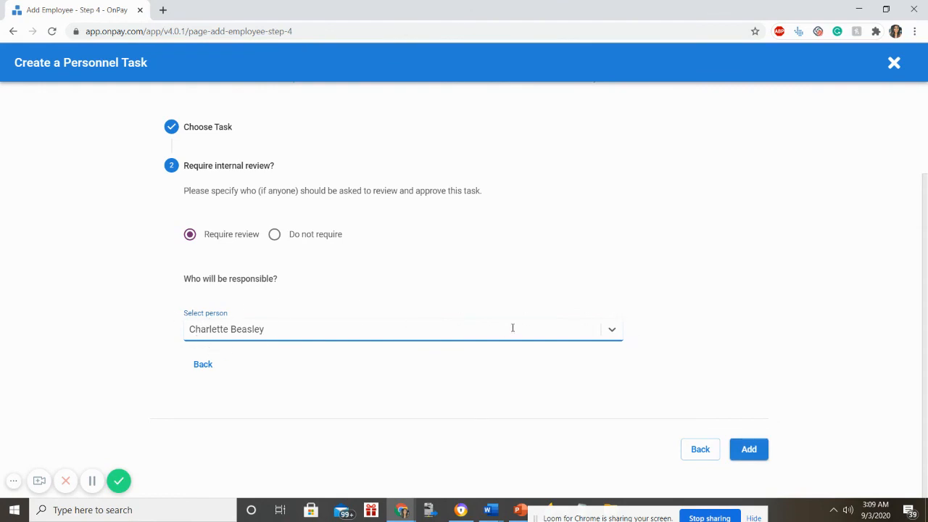
{"action": "left_click", "coordinate": [215, 322]}
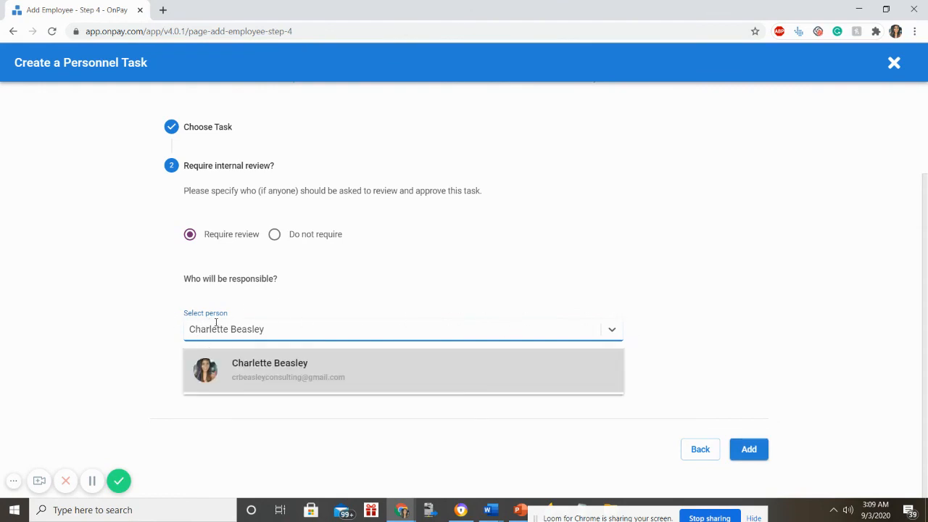
{"action": "left_click", "coordinate": [371, 280]}
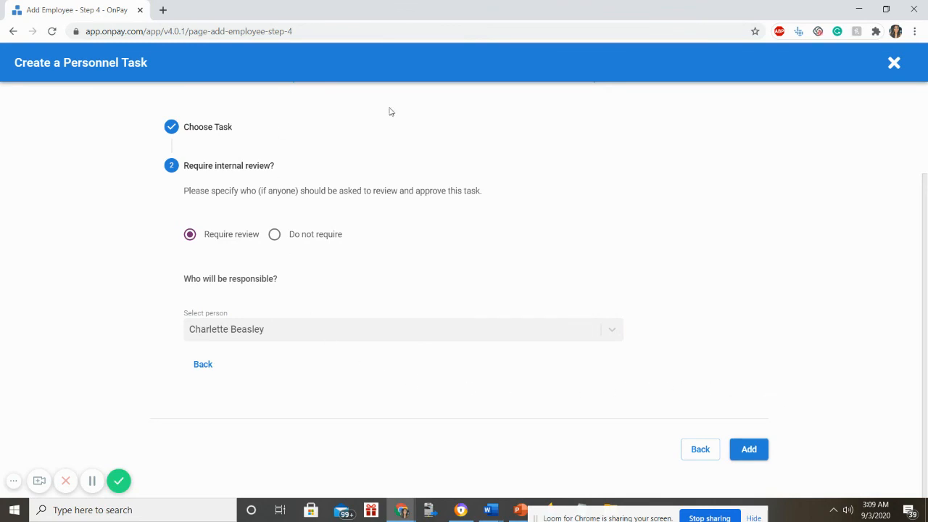
{"action": "left_click", "coordinate": [735, 456]}
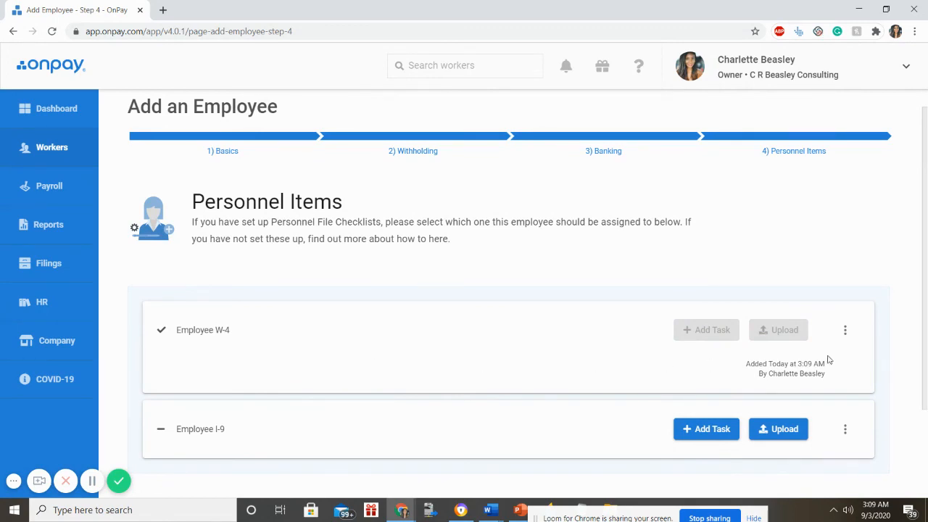
- Create the employee so they appear on the Employees list
{"action": "scroll", "coordinate": [830, 360], "scroll_direction": "down", "scroll_amount": 2}
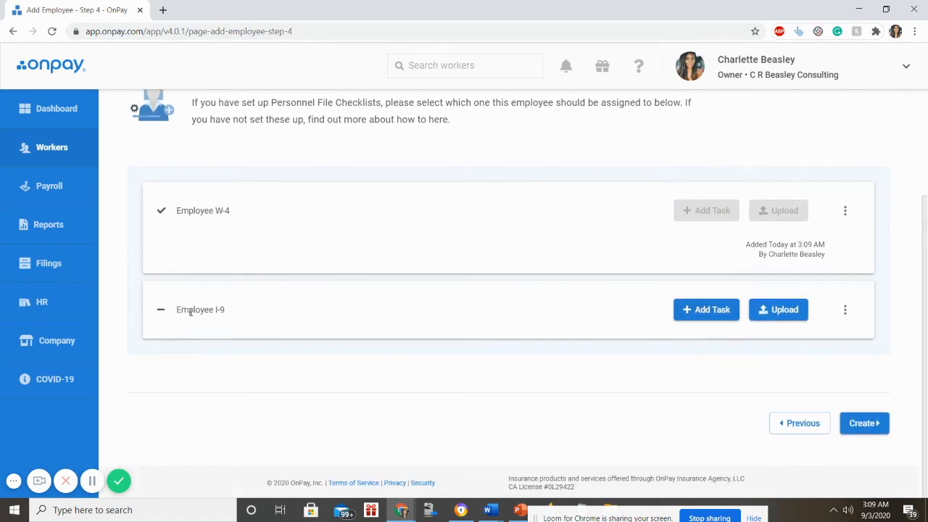
{"action": "left_click", "coordinate": [876, 422]}
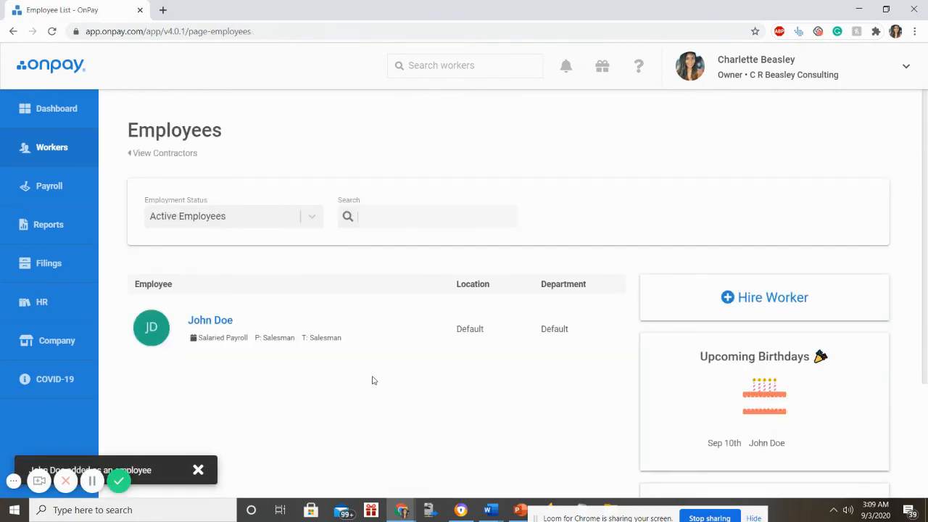
{"action": "scroll", "coordinate": [373, 379], "scroll_direction": "down", "scroll_amount": 3}
{"action": "scroll", "coordinate": [375, 380], "scroll_direction": "up", "scroll_amount": 3}
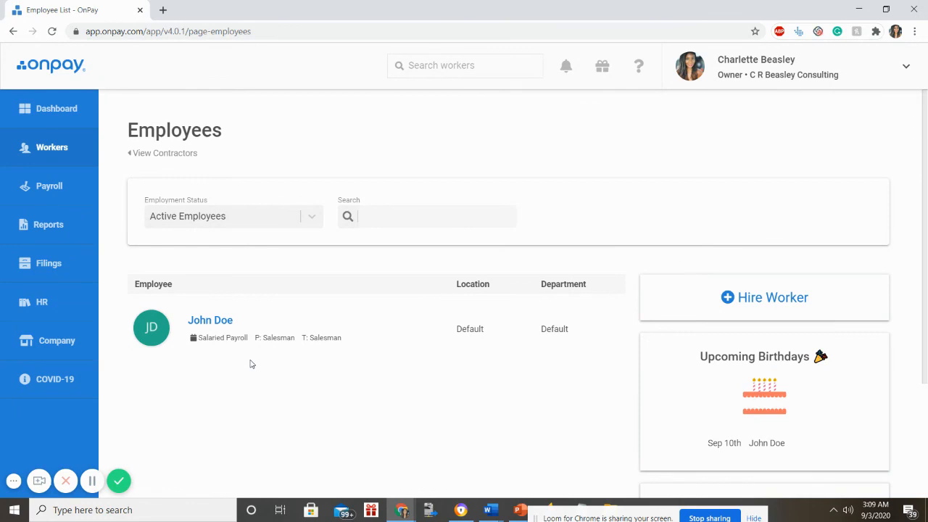
{"action": "scroll", "coordinate": [278, 346], "scroll_direction": "down", "scroll_amount": 3}
{"action": "scroll", "coordinate": [621, 338], "scroll_direction": "up", "scroll_amount": 2}
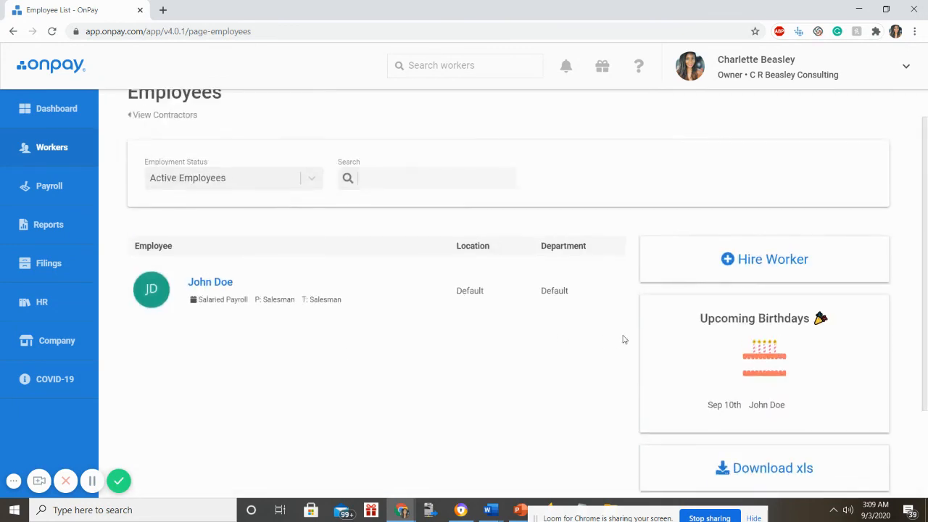